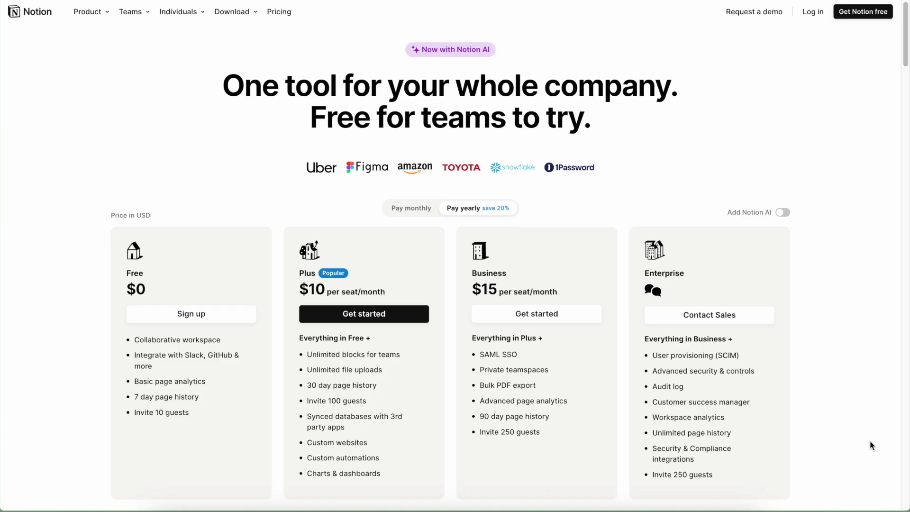
Step: Scroll the Notion pricing page down to the Web publishing rows of the Plans and features table
{"action": "scroll", "coordinate": [870, 443], "scroll_direction": "down", "scroll_amount": 10}
{"action": "scroll", "coordinate": [871, 443], "scroll_direction": "down", "scroll_amount": 13}
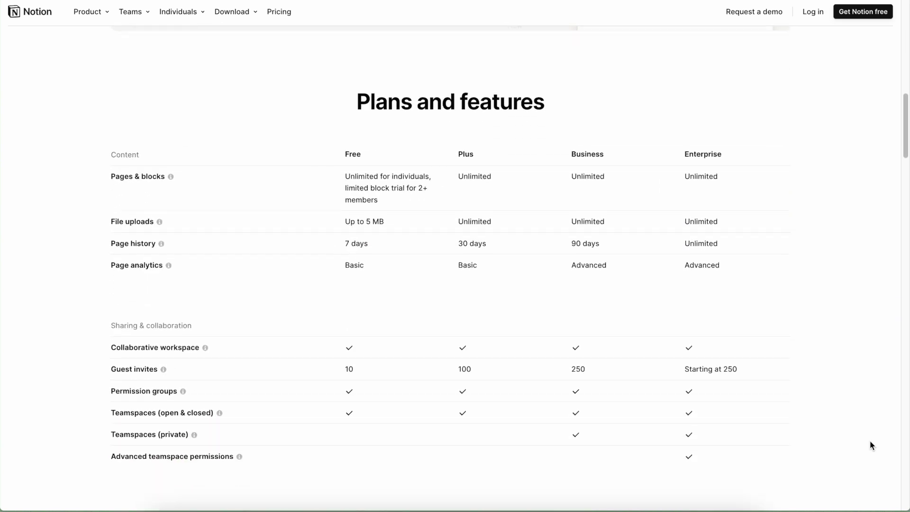
{"action": "scroll", "coordinate": [871, 445], "scroll_direction": "down", "scroll_amount": 1}
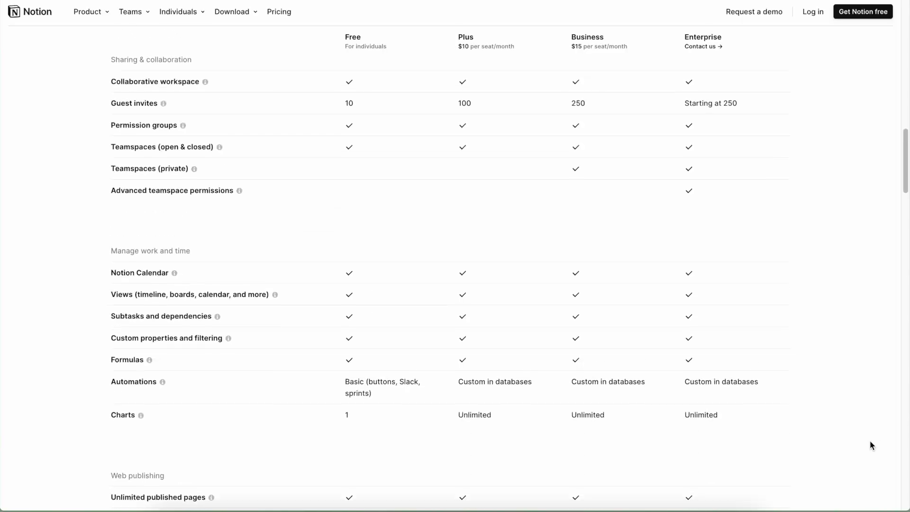
Step: Return to the Notion app's Home page and reveal the left sidebar
{"action": "scroll", "coordinate": [871, 446], "scroll_direction": "up", "scroll_amount": 20}
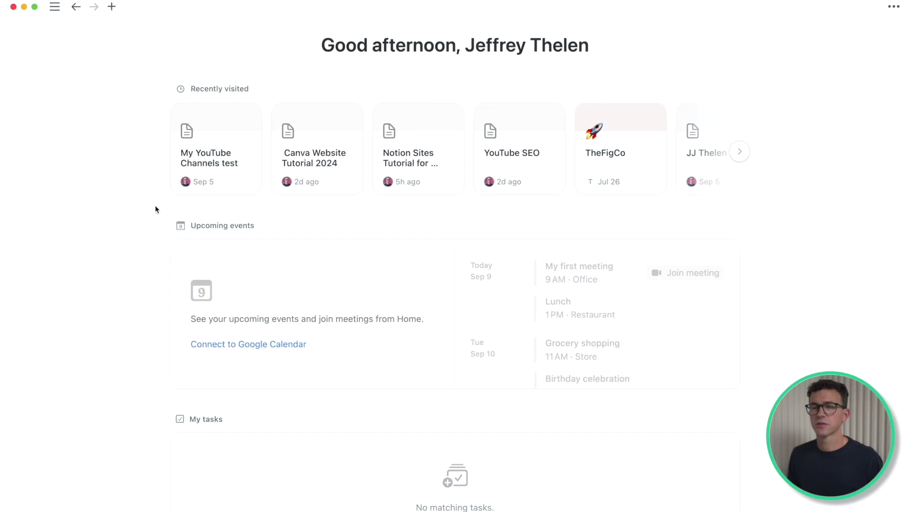
{"action": "mouse_move", "coordinate": [2, 156]}
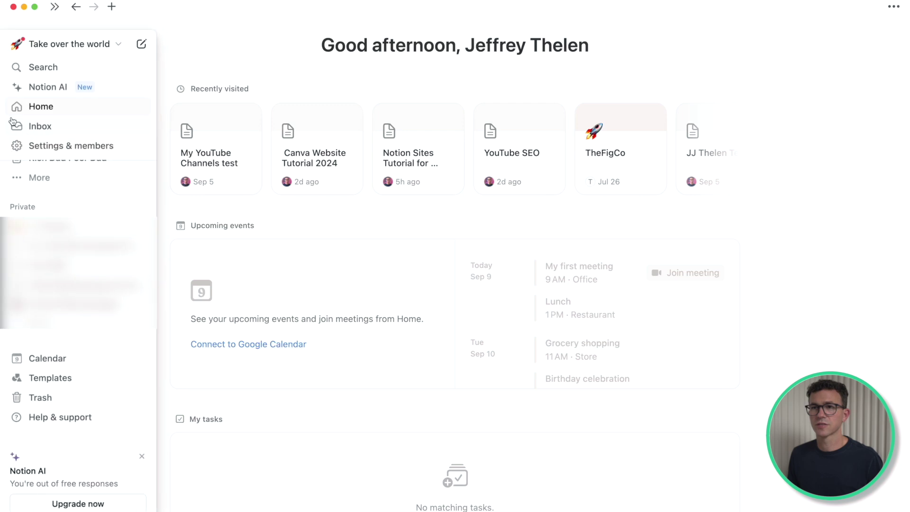
Step: Create a new page titled with the owner's name plus 'Website' and insert a two-column layout
{"action": "left_click", "coordinate": [141, 44]}
{"action": "type", "text": "JJ Thelen"}
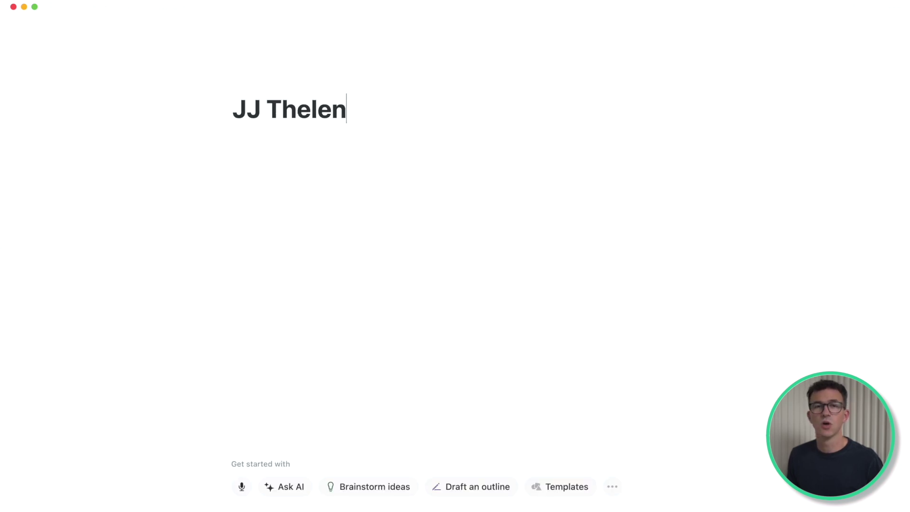
{"action": "type", "text": " Website"}
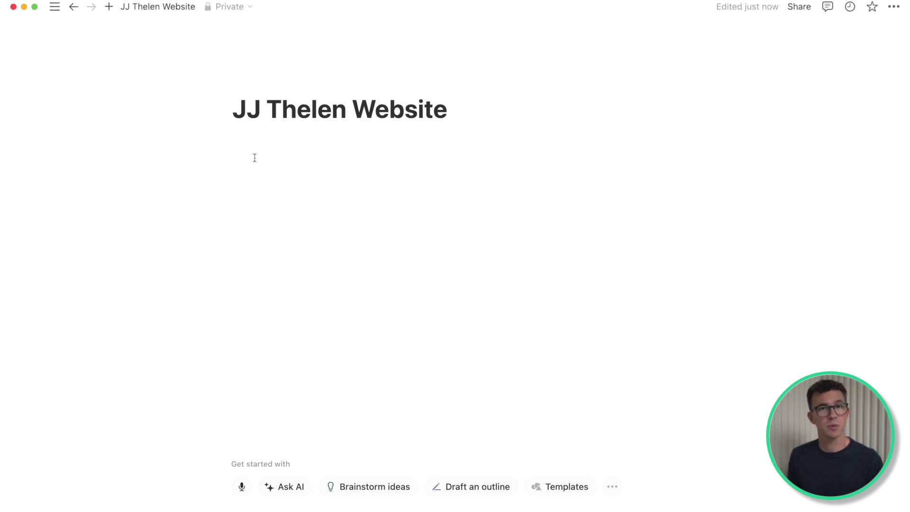
{"action": "left_click", "coordinate": [254, 158]}
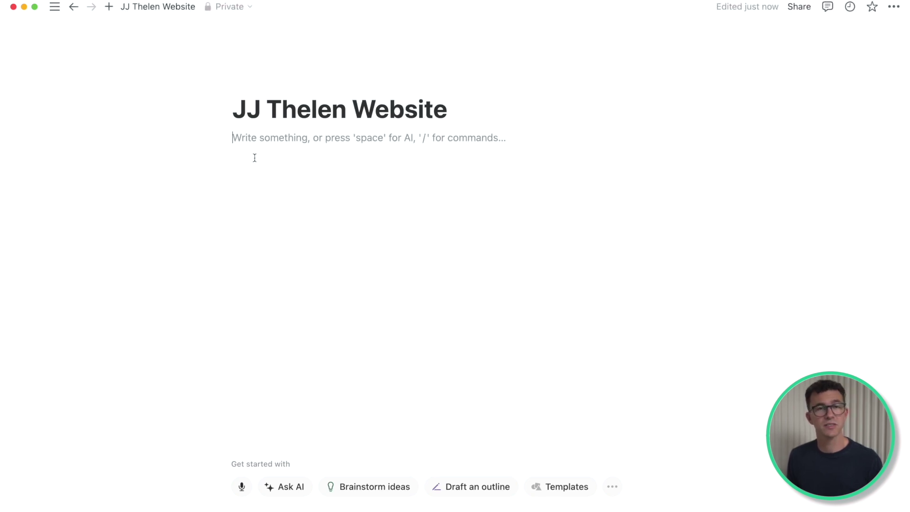
{"action": "type", "text": "/colu"}
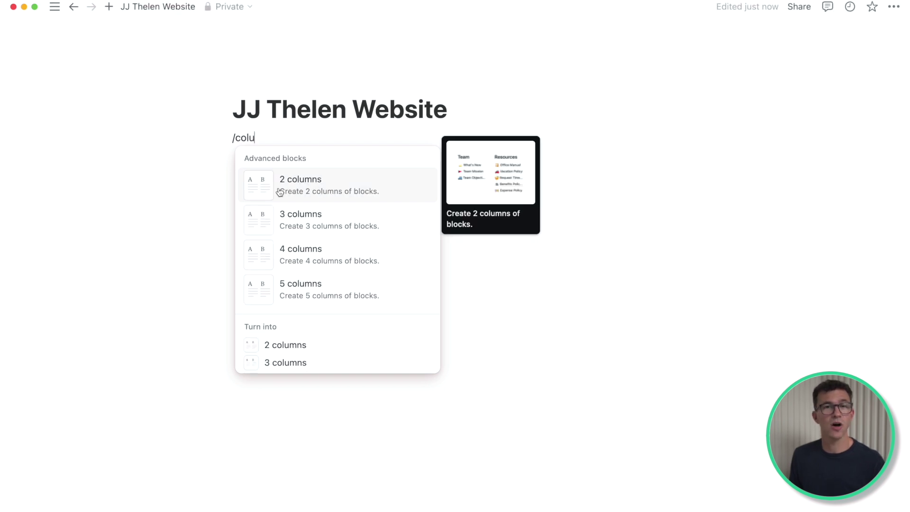
{"action": "left_click", "coordinate": [280, 189]}
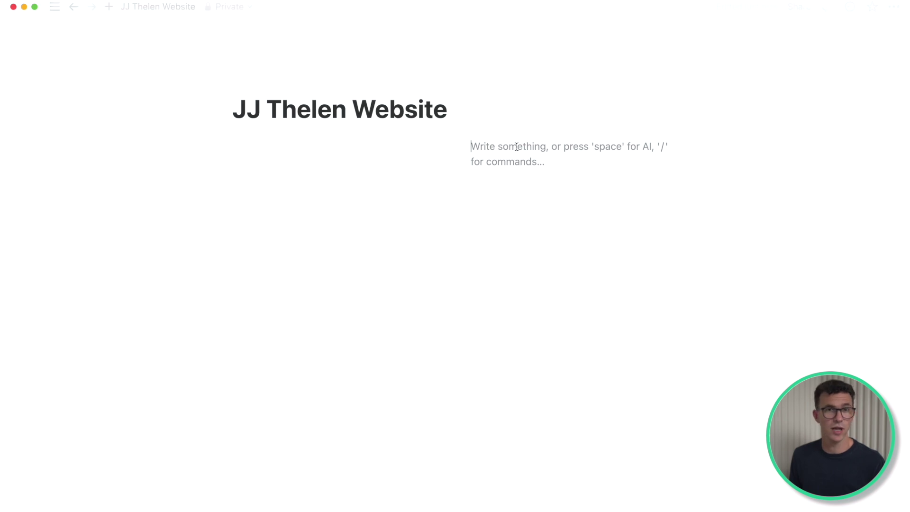
Step: Type 'Entrepreneur, YouTuber & Personal Finance Expert' in the right column, leaving the left column empty
{"action": "type", "text": "Entrepreneur, YouTuber & Personal Finance Expert"}
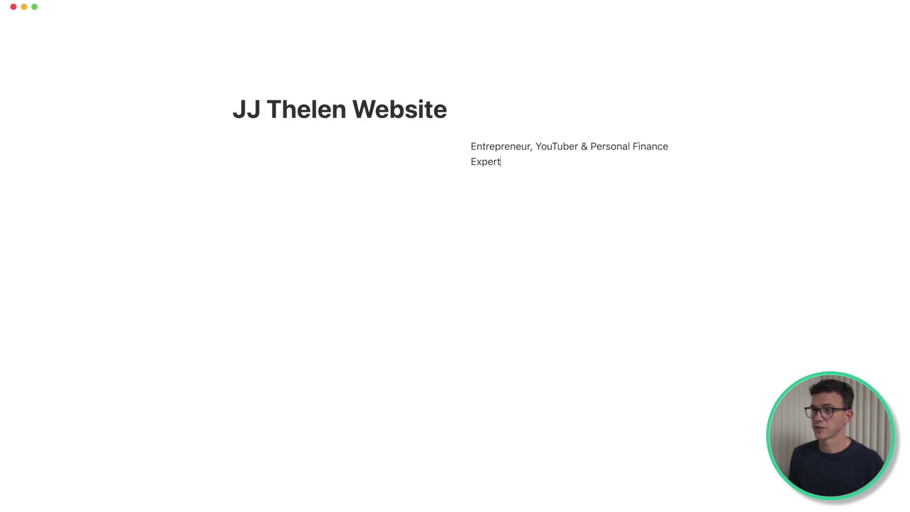
{"action": "left_click", "coordinate": [311, 161]}
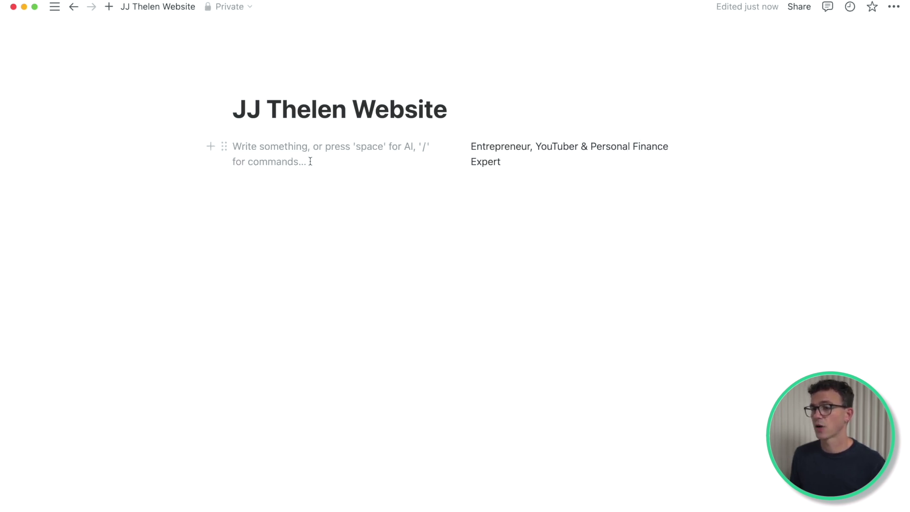
{"action": "key", "text": "super+Tab"}
{"action": "key", "text": "super+Tab"}
{"action": "key", "text": "super+Tab"}
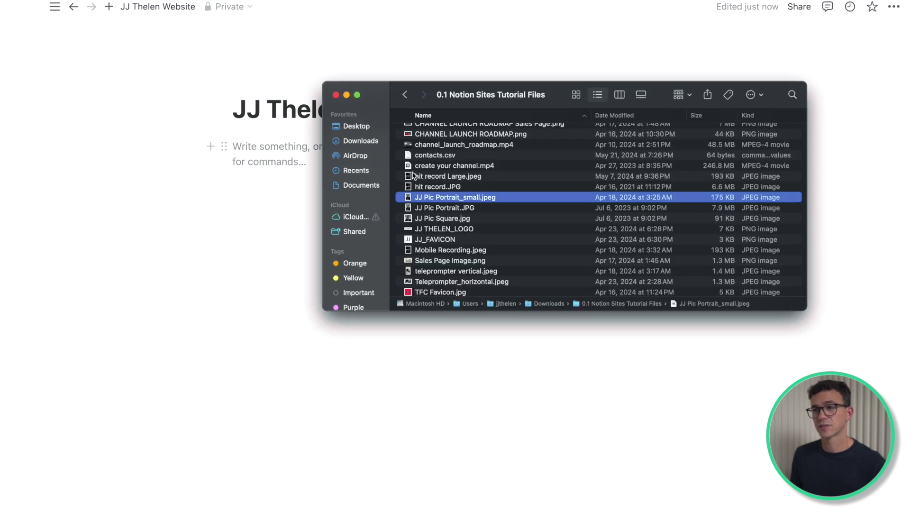
Step: Drop the portrait photo from Finder into the left column and lower the tagline one line beside it
{"action": "left_click_drag", "start_coordinate": [440, 198], "coordinate": [254, 147]}
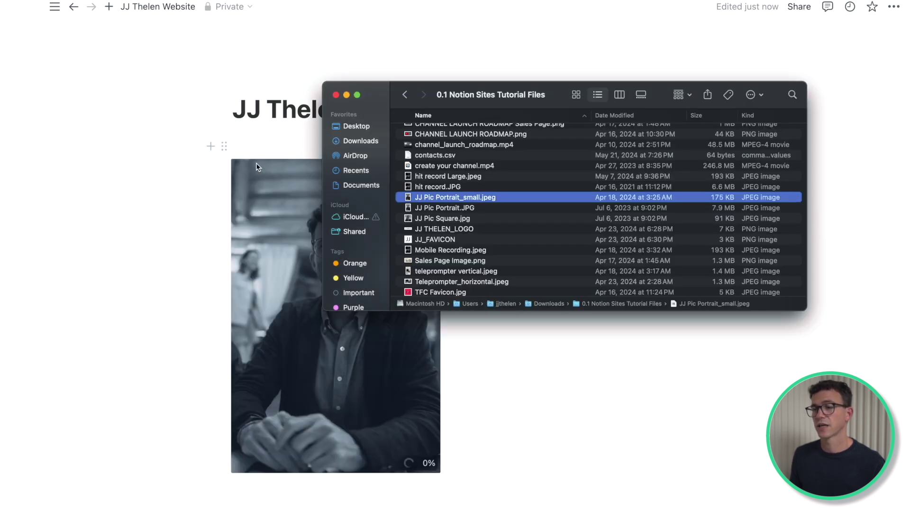
{"action": "left_click", "coordinate": [535, 349]}
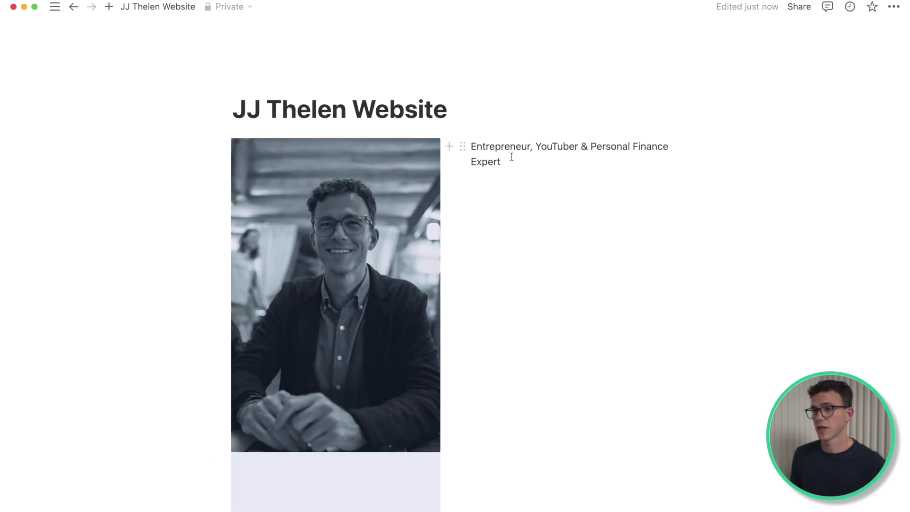
{"action": "left_click", "coordinate": [510, 161]}
{"action": "key", "text": "super+Up"}
{"action": "key", "text": "Return"}
{"action": "key", "text": "Return"}
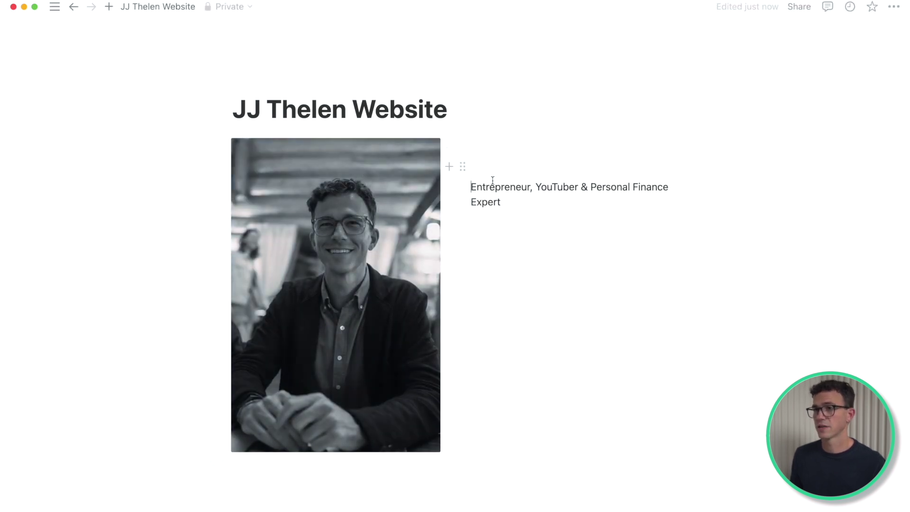
{"action": "left_click_drag", "start_coordinate": [502, 202], "coordinate": [473, 181]}
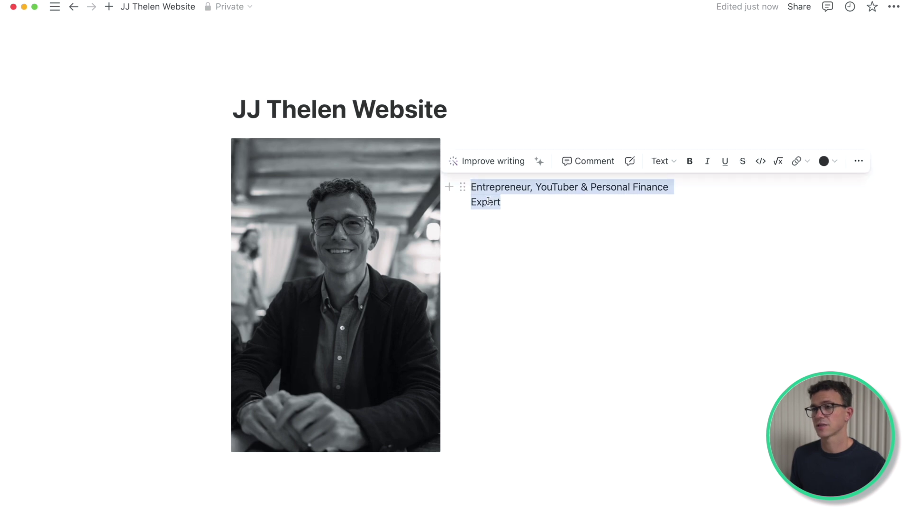
Step: Convert the tagline block into a Heading 2 through the block's Turn into menu
{"action": "left_click", "coordinate": [463, 187]}
{"action": "type", "text": "h"}
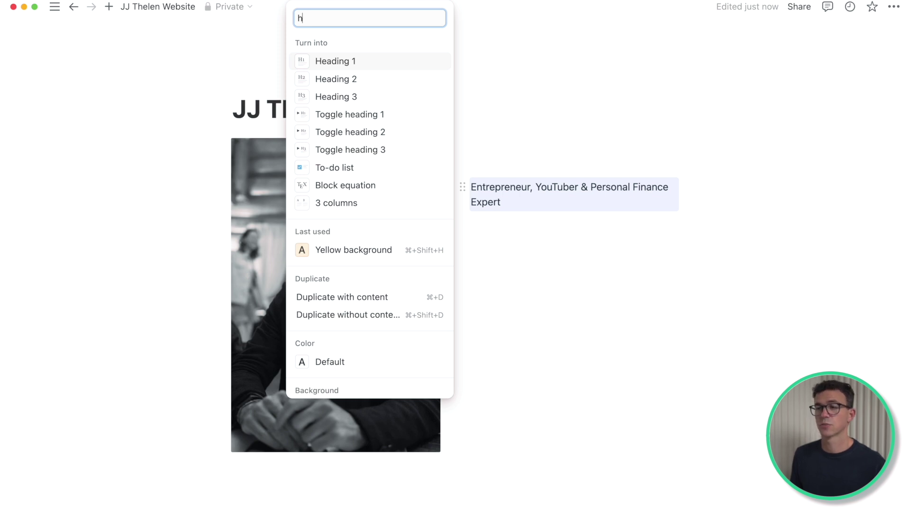
{"action": "type", "text": "2"}
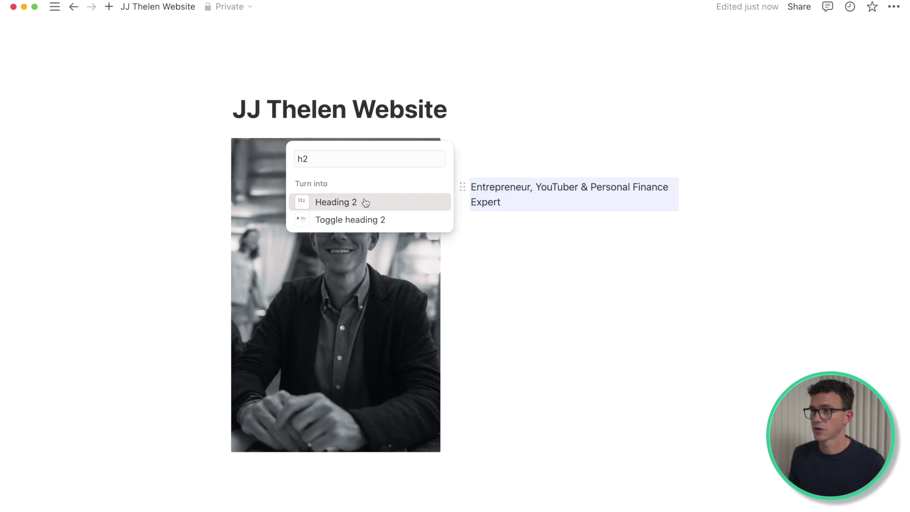
{"action": "left_click", "coordinate": [360, 201]}
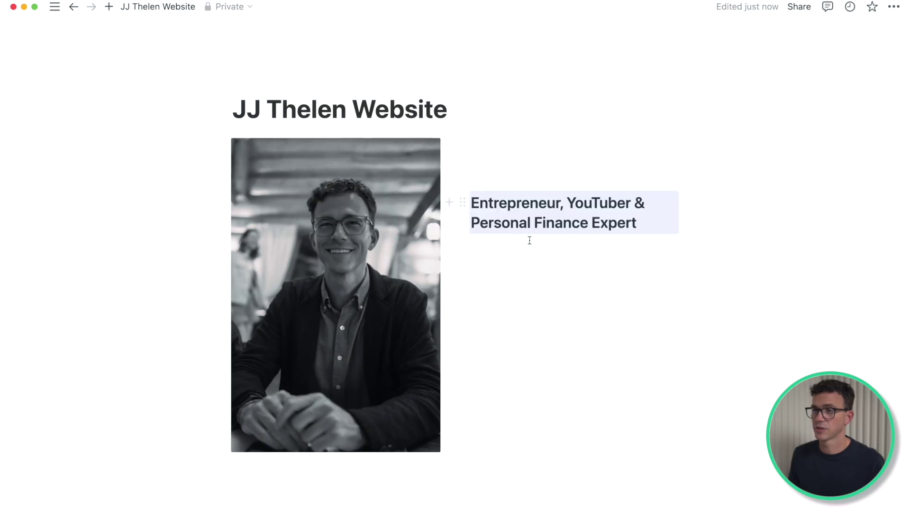
Step: Add a button labelled 'Get started on YouTube' under the heading
{"action": "left_click", "coordinate": [592, 240]}
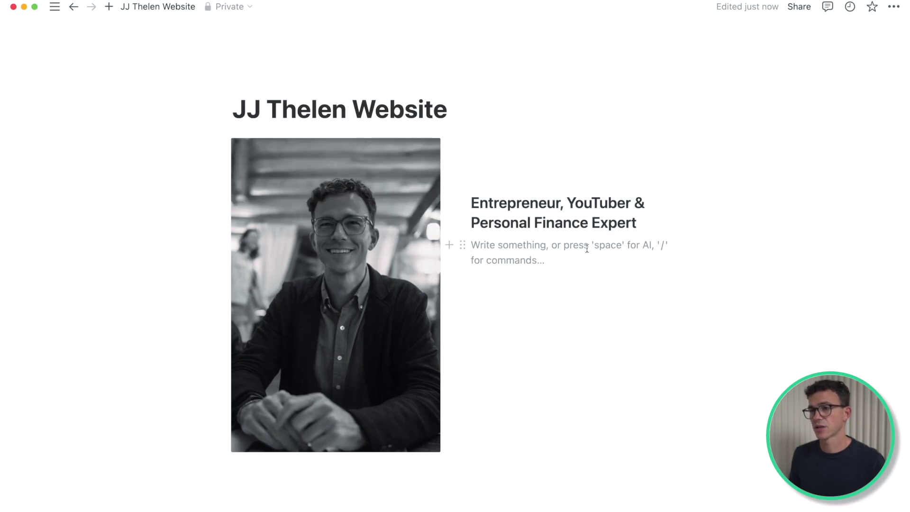
{"action": "type", "text": "/button"}
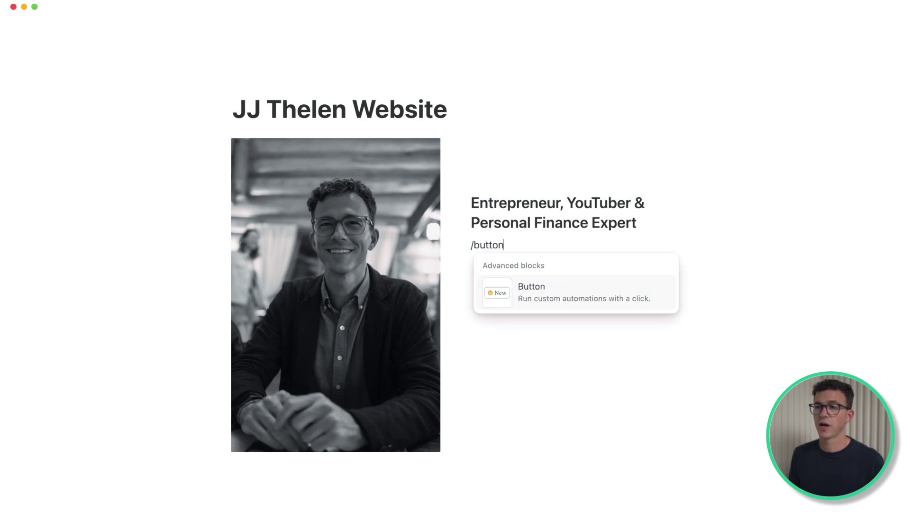
{"action": "left_click", "coordinate": [561, 299]}
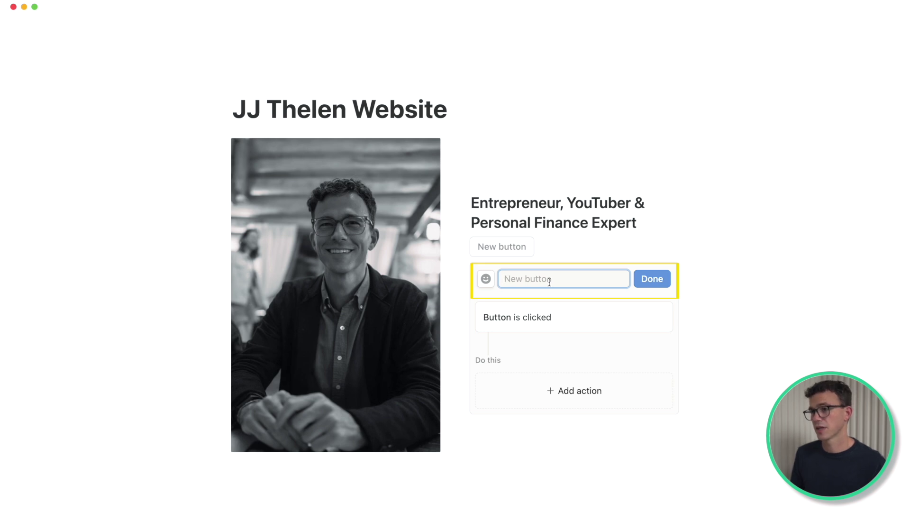
{"action": "type", "text": "Get star"}
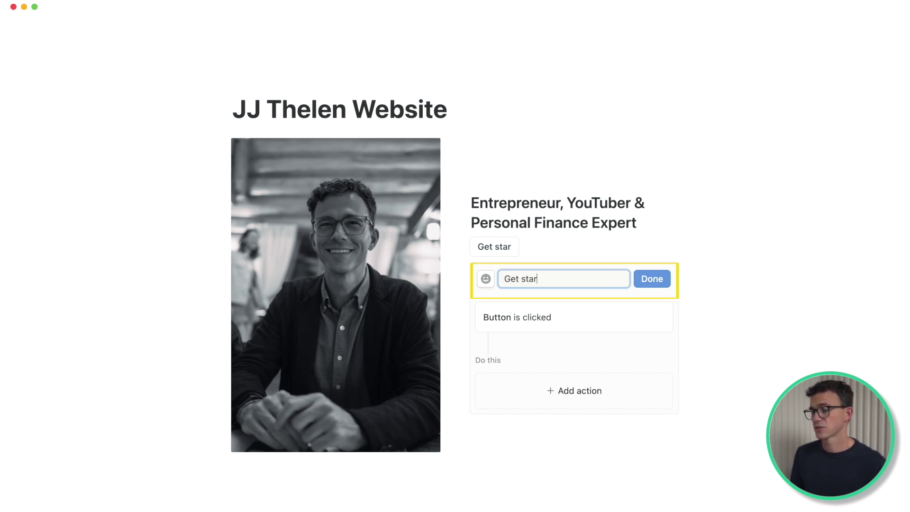
{"action": "type", "text": "ted on YouT"}
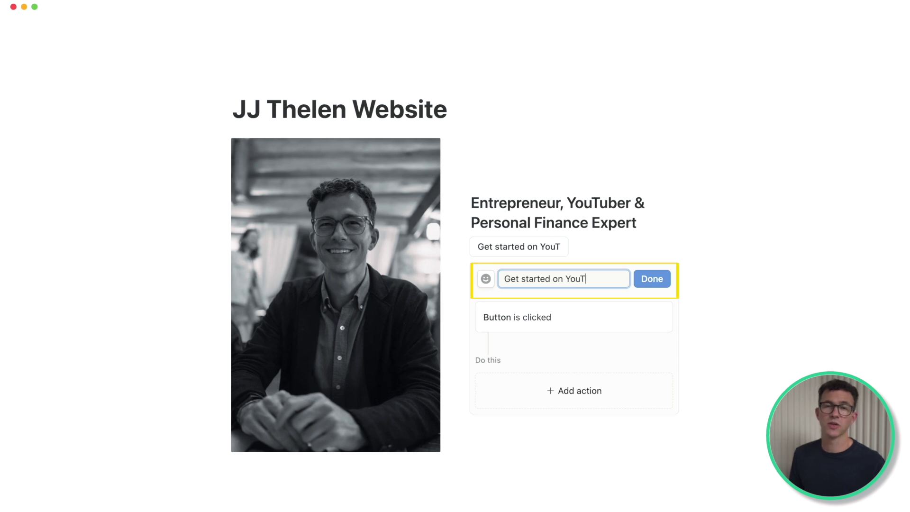
{"action": "type", "text": "ube"}
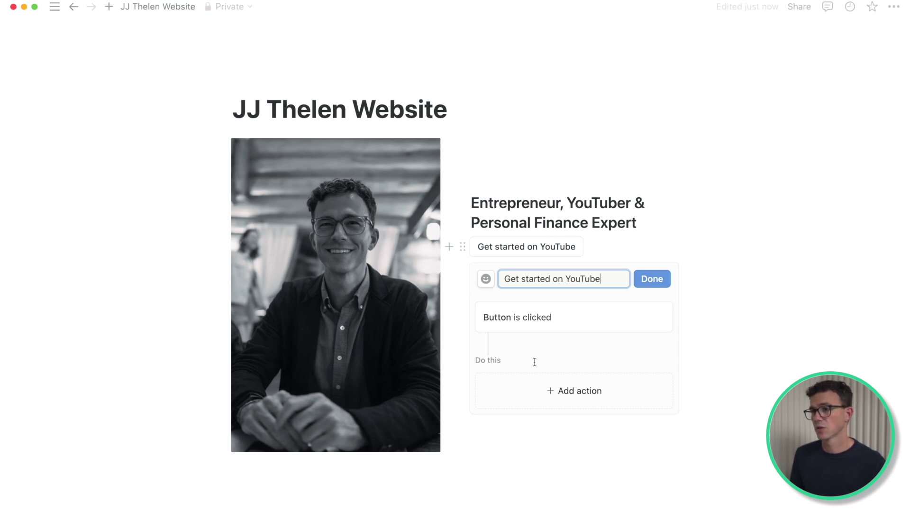
Step: Set the button's action to open channellaunchroadmap.com and finish the button setup
{"action": "left_click", "coordinate": [554, 395]}
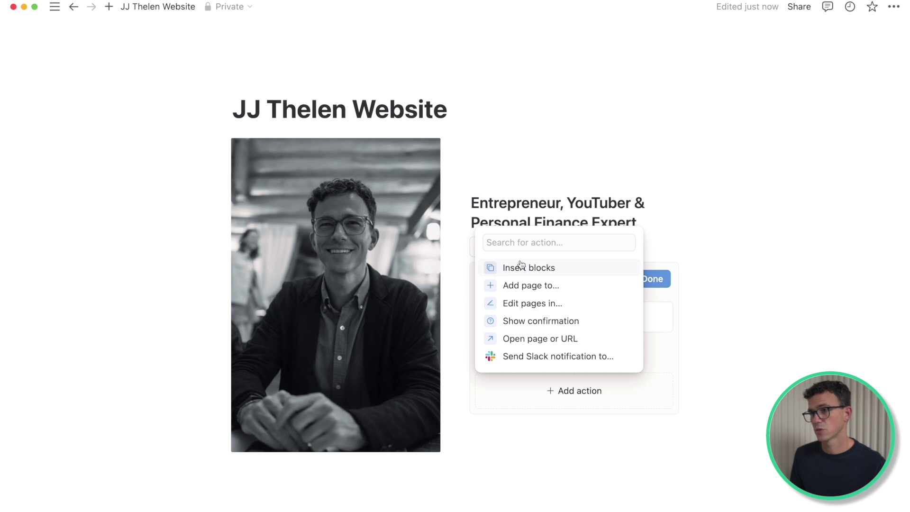
{"action": "left_click", "coordinate": [524, 340]}
{"action": "left_click", "coordinate": [582, 392]}
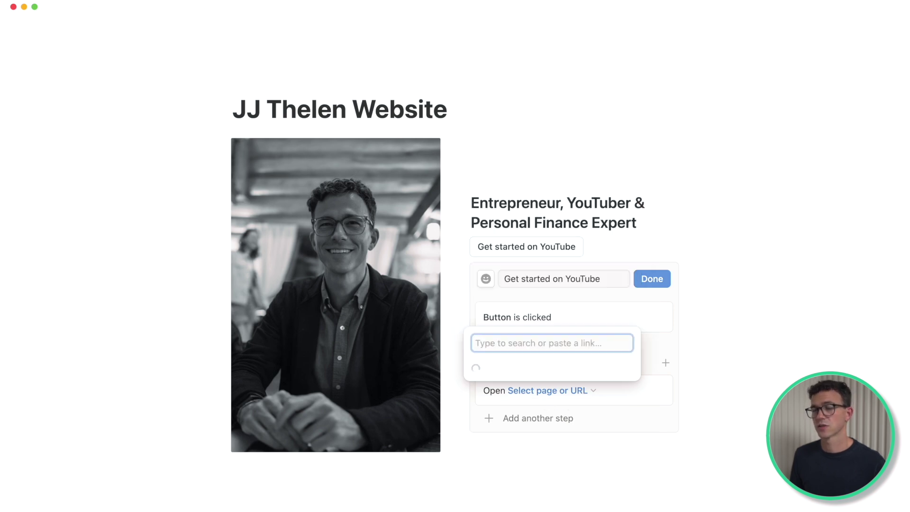
{"action": "type", "text": "channellaunch"}
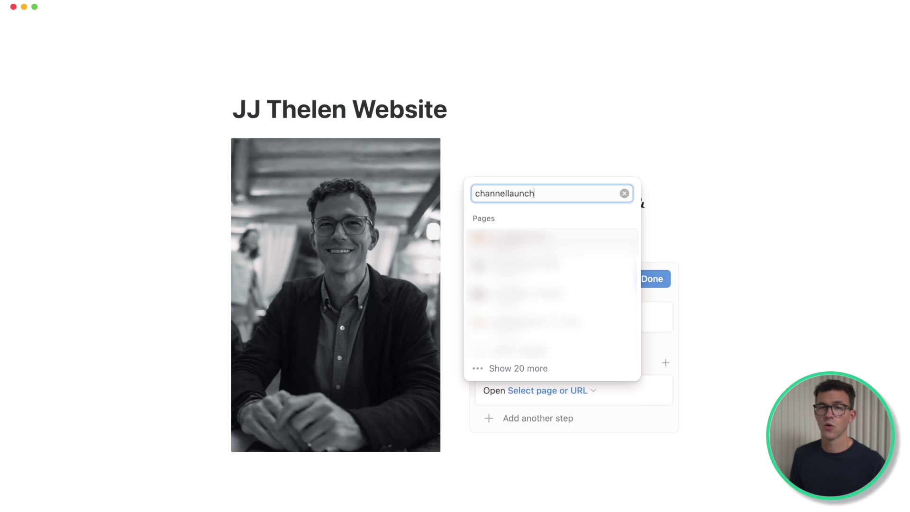
{"action": "type", "text": "roadmap.com"}
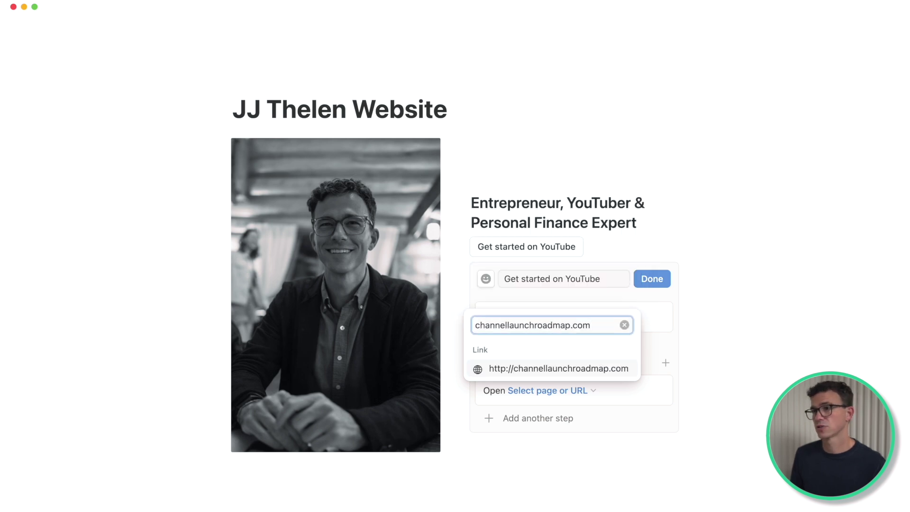
{"action": "key", "text": "Return"}
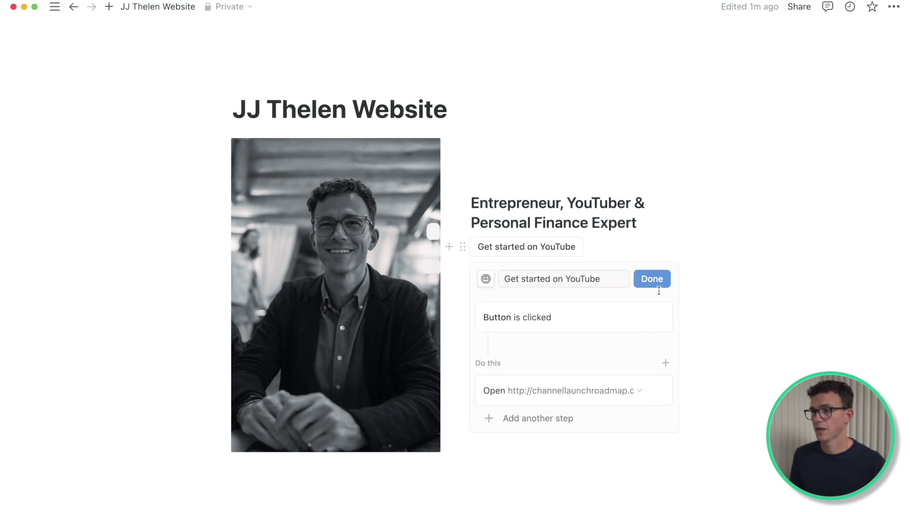
{"action": "left_click", "coordinate": [654, 282]}
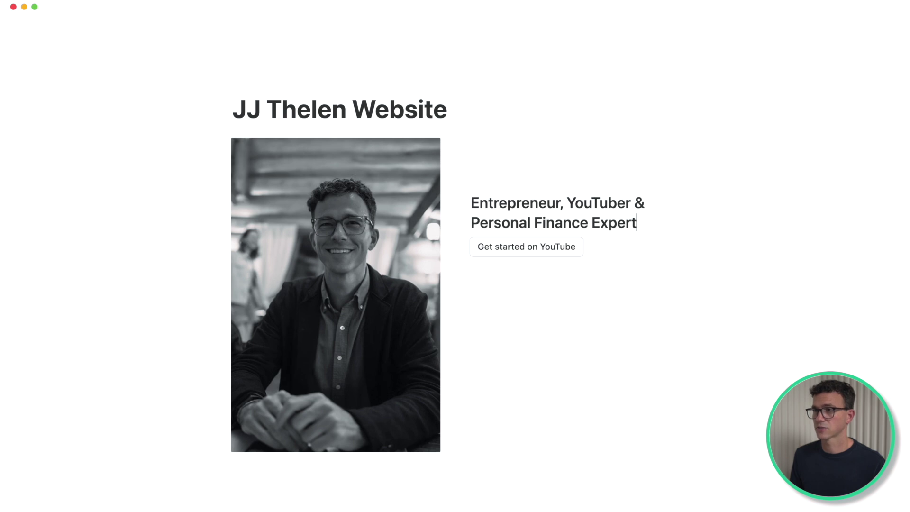
Step: Turn on Full width for the page and drag the column divider left to widen the tagline column
{"action": "key", "text": "Return"}
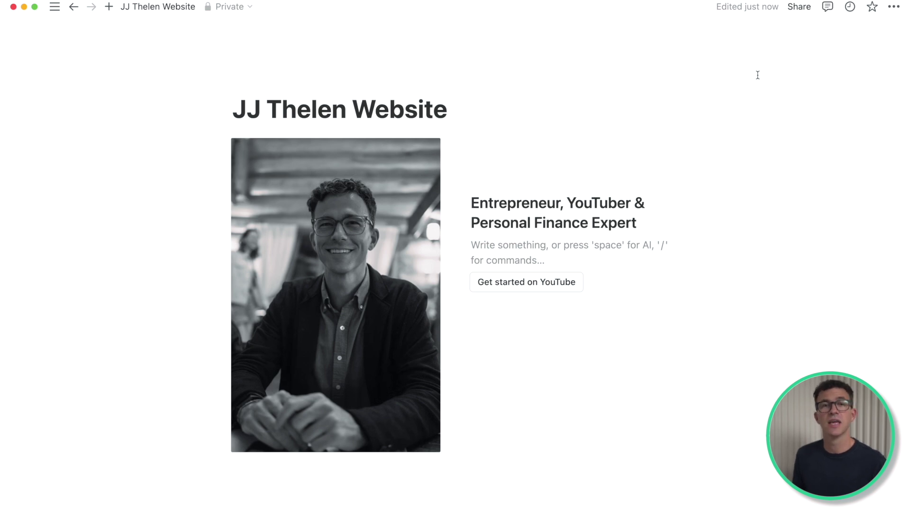
{"action": "left_click", "coordinate": [894, 6]}
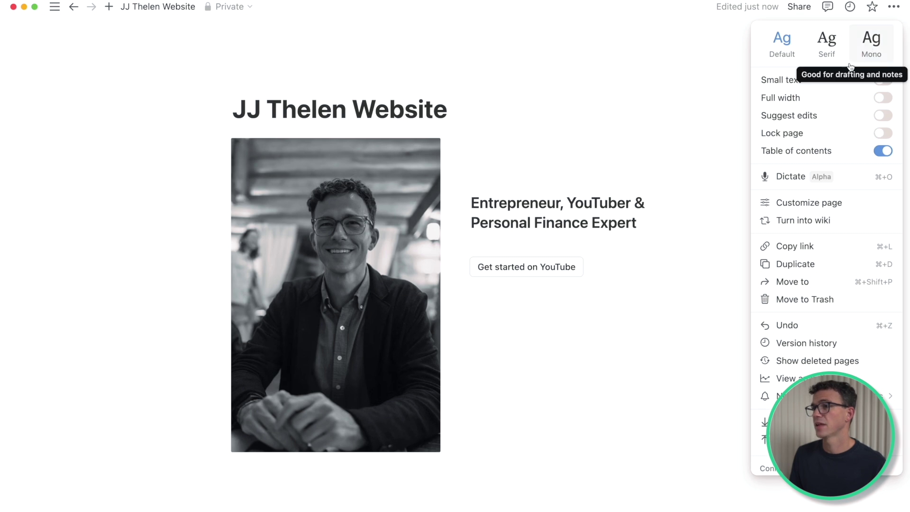
{"action": "left_click", "coordinate": [884, 97]}
{"action": "left_click", "coordinate": [455, 181]}
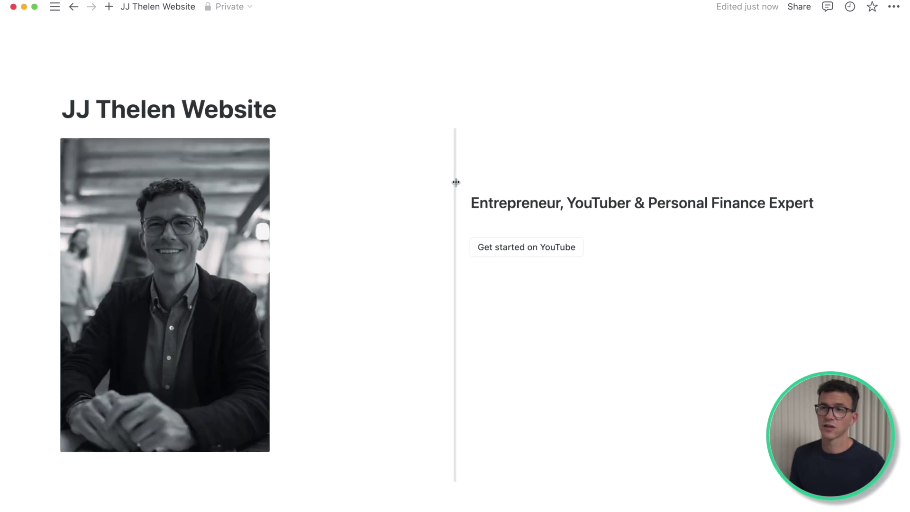
{"action": "left_click_drag", "start_coordinate": [437, 180], "coordinate": [340, 189]}
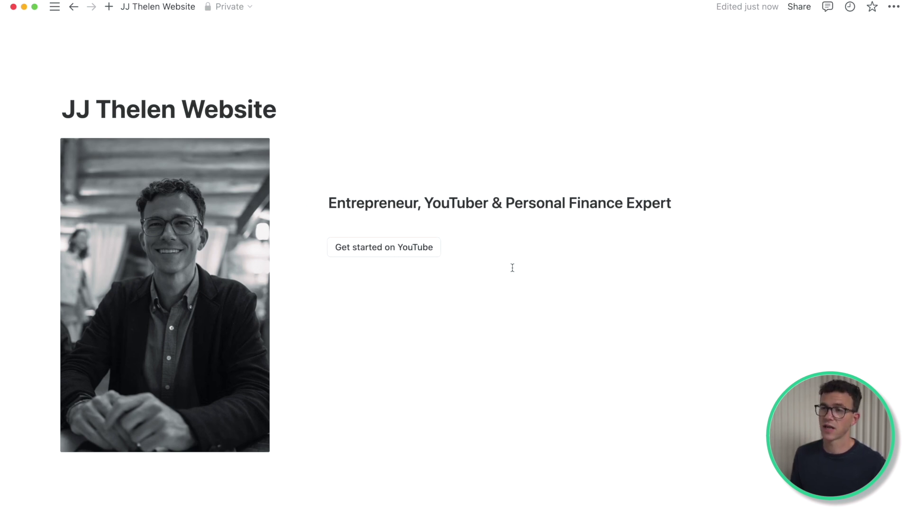
{"action": "left_click", "coordinate": [388, 466]}
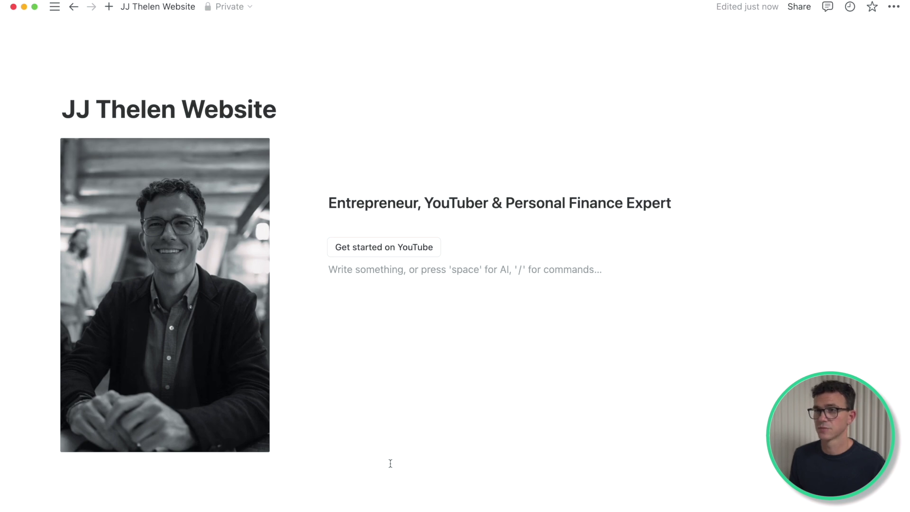
Step: Add a divider line at the bottom of the page
{"action": "left_click", "coordinate": [361, 485]}
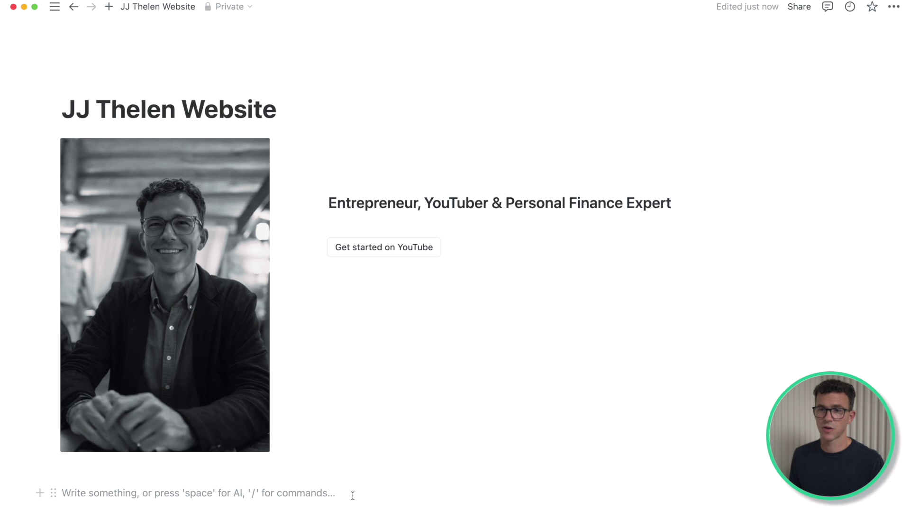
{"action": "type", "text": "/divid"}
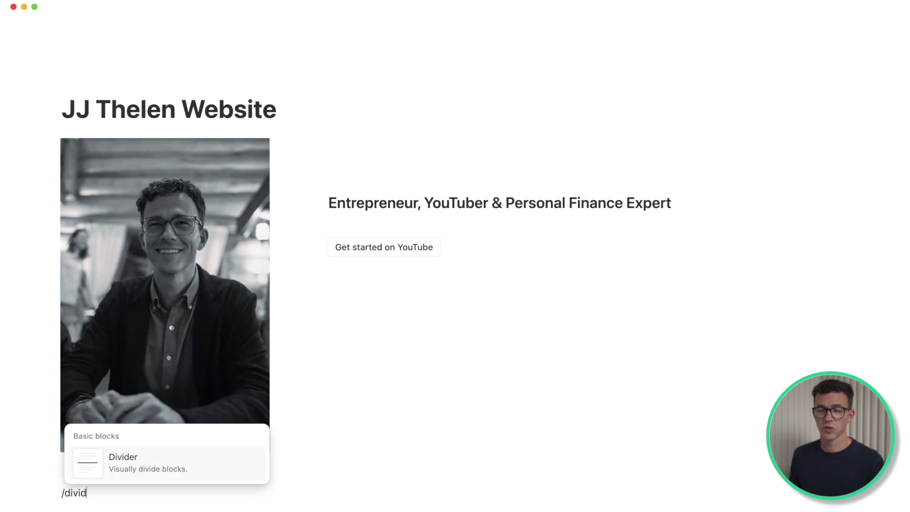
{"action": "left_click", "coordinate": [182, 462]}
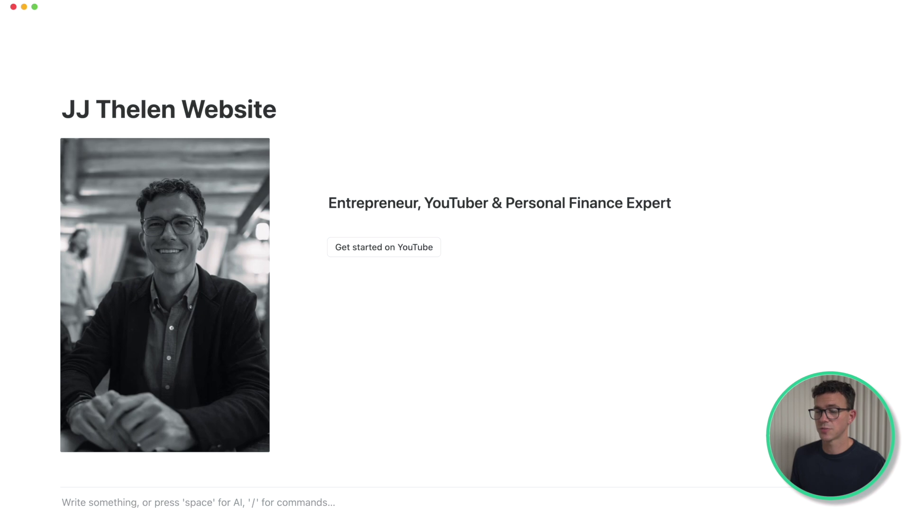
Step: Insert a three-column layout below the divider and type the owner's name in the first column
{"action": "type", "text": "/"}
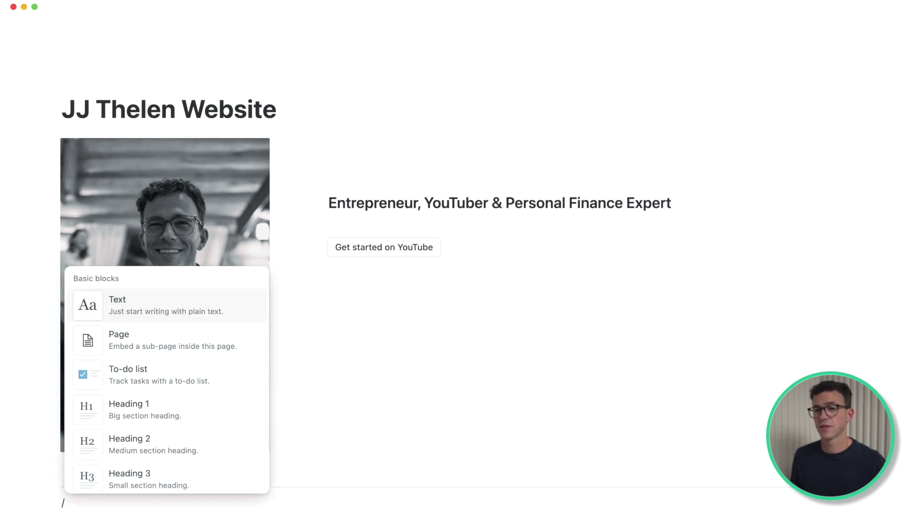
{"action": "type", "text": "colu"}
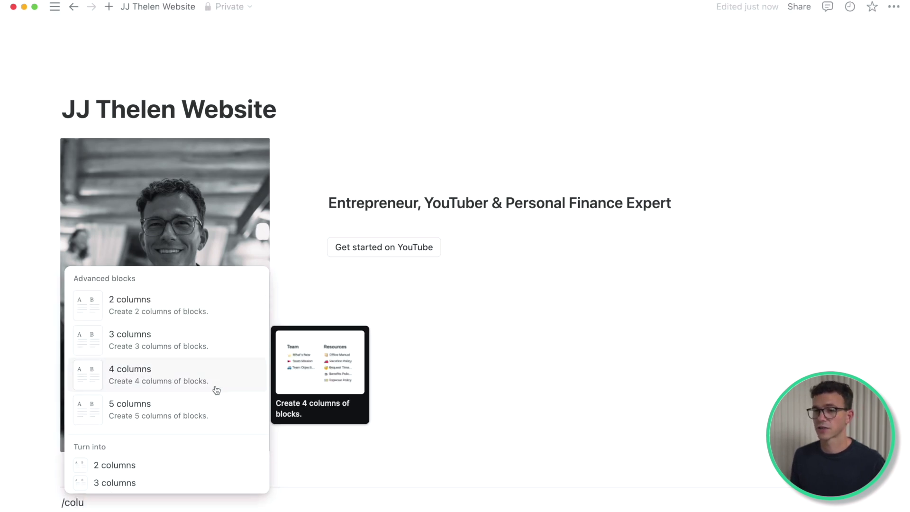
{"action": "key", "text": "Return"}
{"action": "type", "text": "JJ Th"}
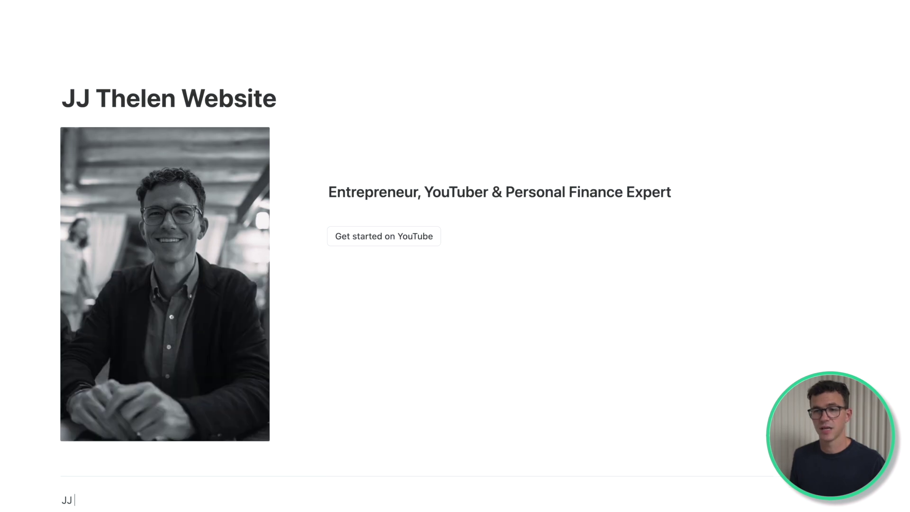
{"action": "type", "text": "elen"}
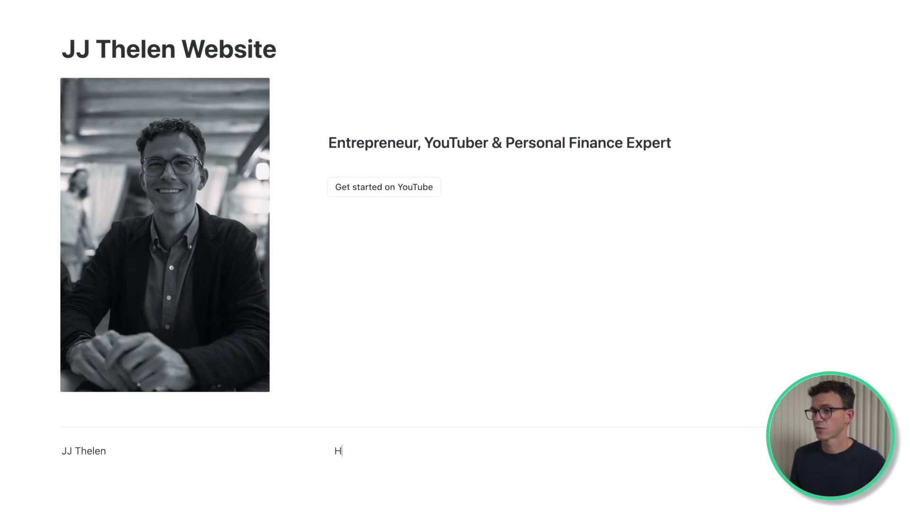
Step: List Home, My YouTube Channels, YouTube Courses and Work with Me in the second footer column
{"action": "type", "text": "ome"}
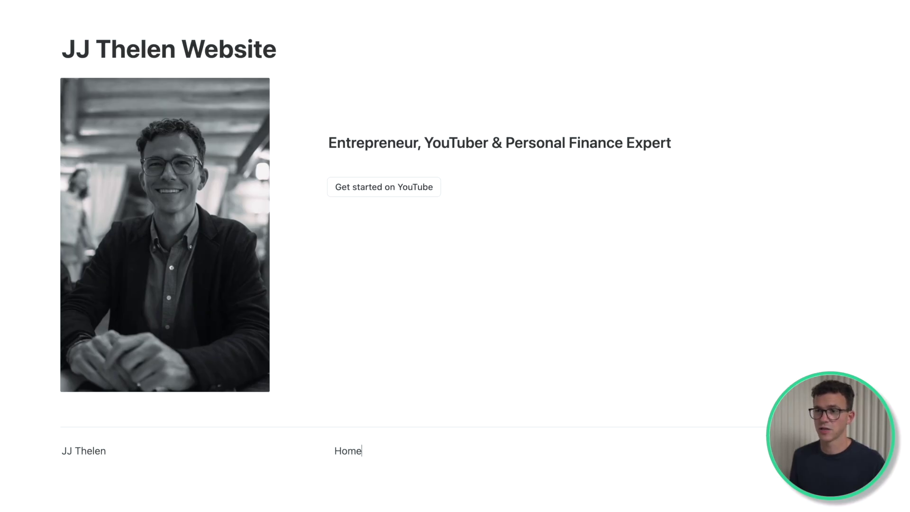
{"action": "key", "text": "Return"}
{"action": "type", "text": "My YouTube Channels"}
{"action": "key", "text": "Return"}
{"action": "type", "text": "YouTube Courses"}
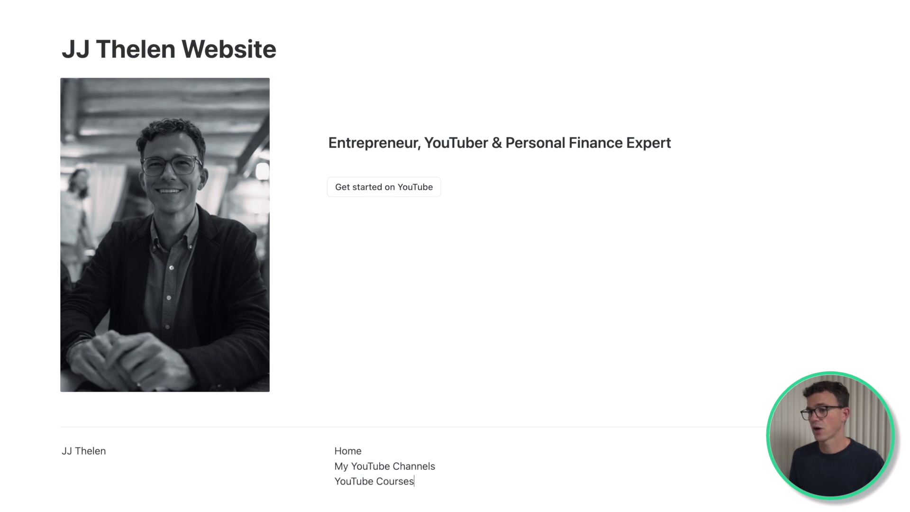
{"action": "key", "text": "Return"}
{"action": "type", "text": "Work with Me"}
Step: Enter the socials Instagram, TikTok and Pinterest in the third footer column
{"action": "left_click", "coordinate": [616, 452]}
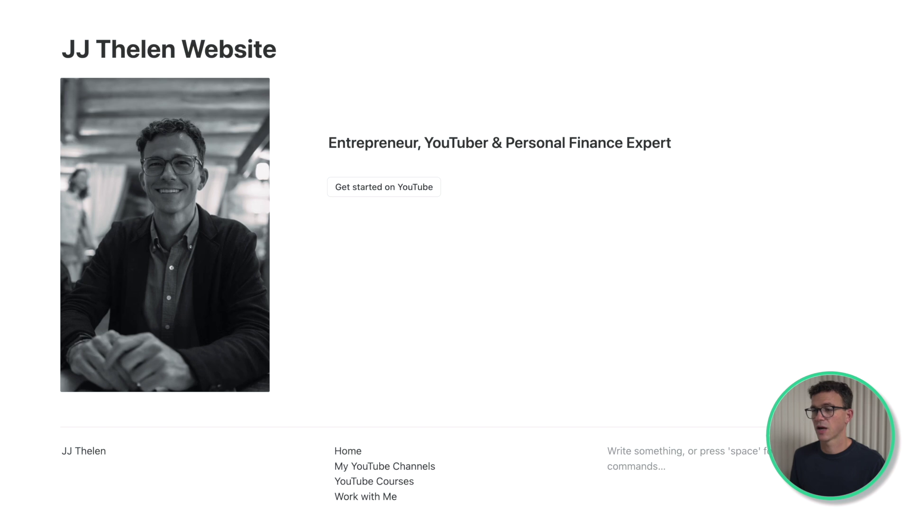
{"action": "type", "text": "ITok"}
{"action": "key", "text": "Return"}
{"action": "type", "text": "Pinterest"}
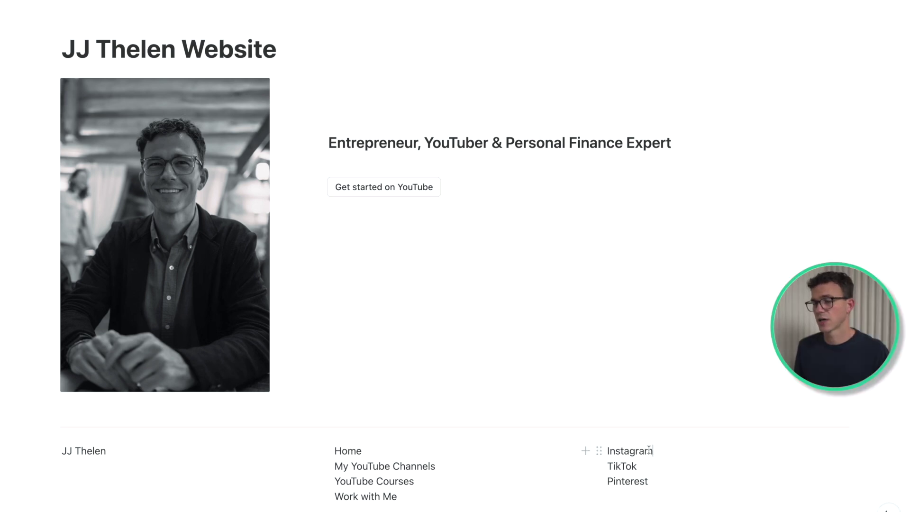
{"action": "left_click_drag", "start_coordinate": [656, 451], "coordinate": [607, 450]}
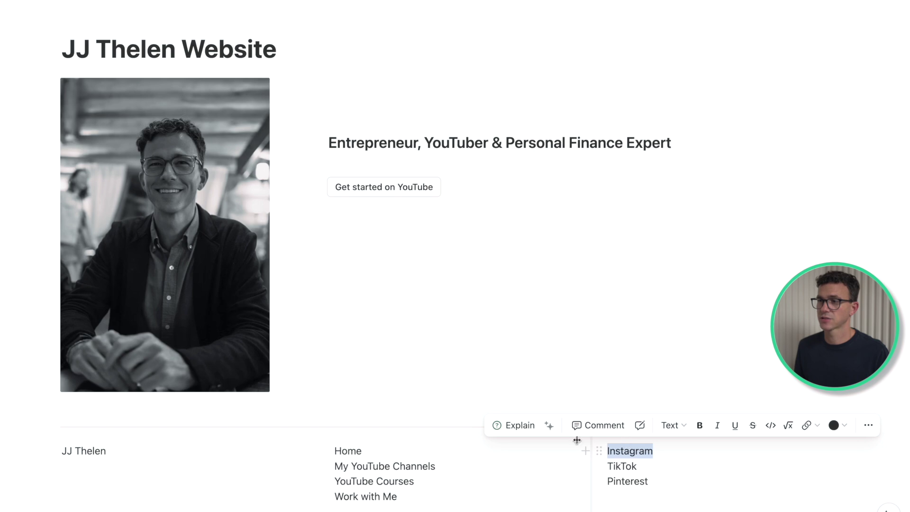
Step: Link the footer's Instagram entry to its copied profile address, then paste the Pinterest profile link
{"action": "left_click", "coordinate": [806, 426]}
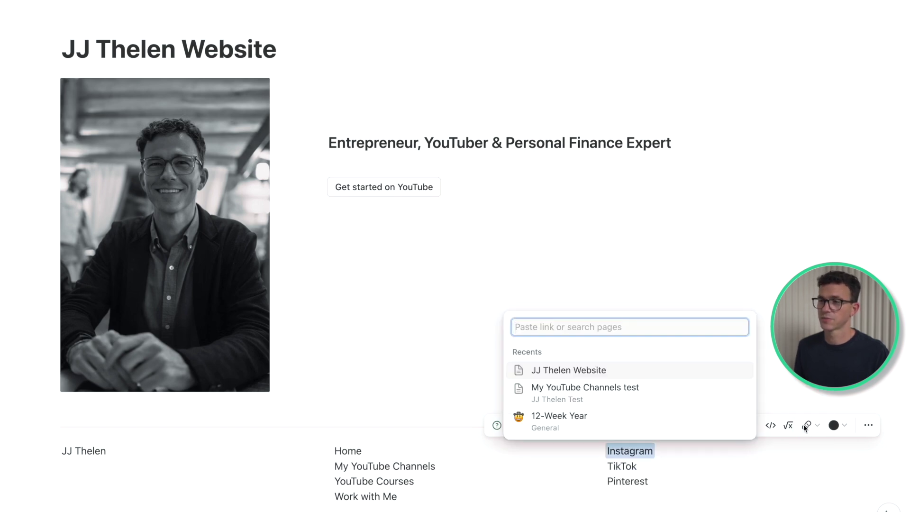
{"action": "key", "text": "super+Tab"}
{"action": "left_click_drag", "start_coordinate": [436, 147], "coordinate": [330, 147]}
{"action": "key", "text": "super+c"}
{"action": "key", "text": "super+Tab"}
{"action": "key", "text": "super+v"}
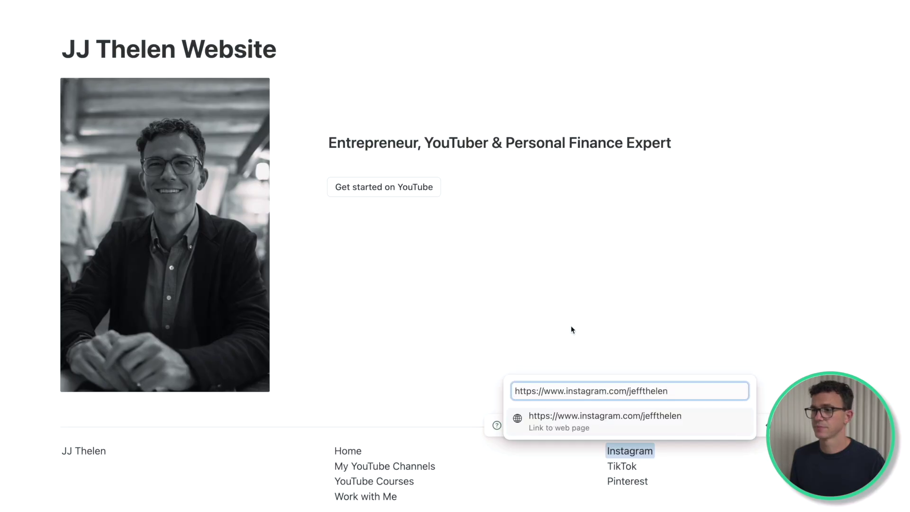
{"action": "key", "text": "Return"}
{"action": "left_click", "coordinate": [561, 432]}
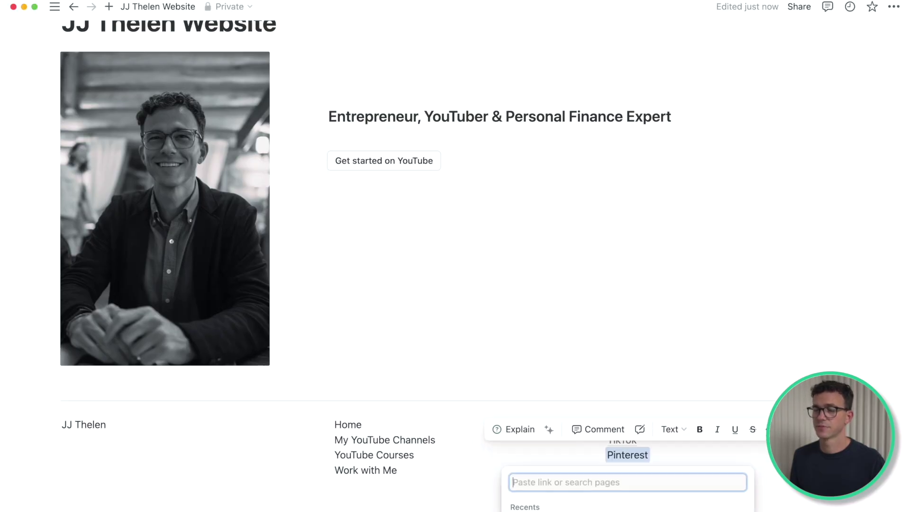
{"action": "key", "text": "super+v"}
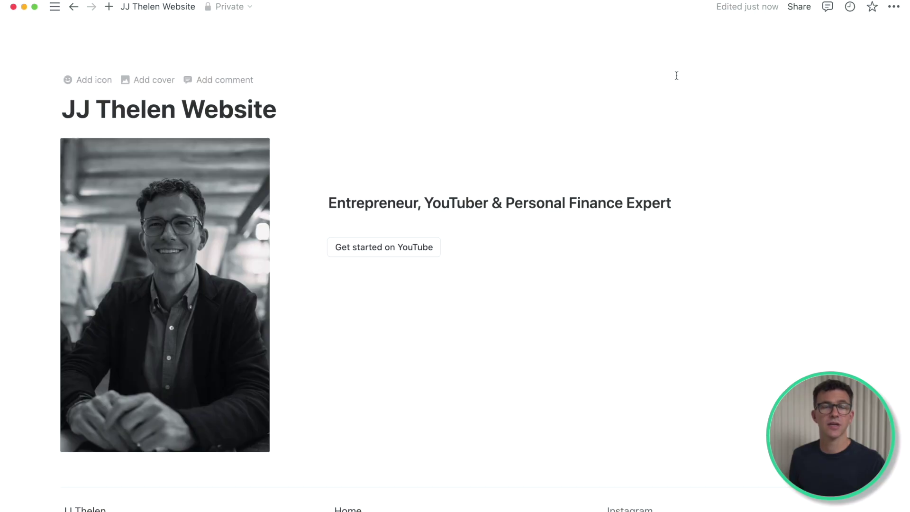
Step: Create a new page titled 'My YouTube Channels Tutorial'
{"action": "mouse_move", "coordinate": [55, 6]}
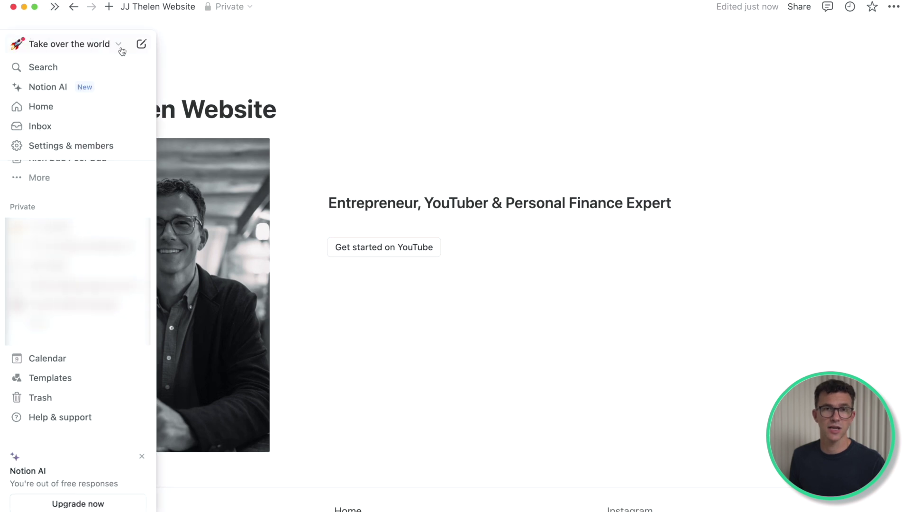
{"action": "left_click", "coordinate": [141, 46]}
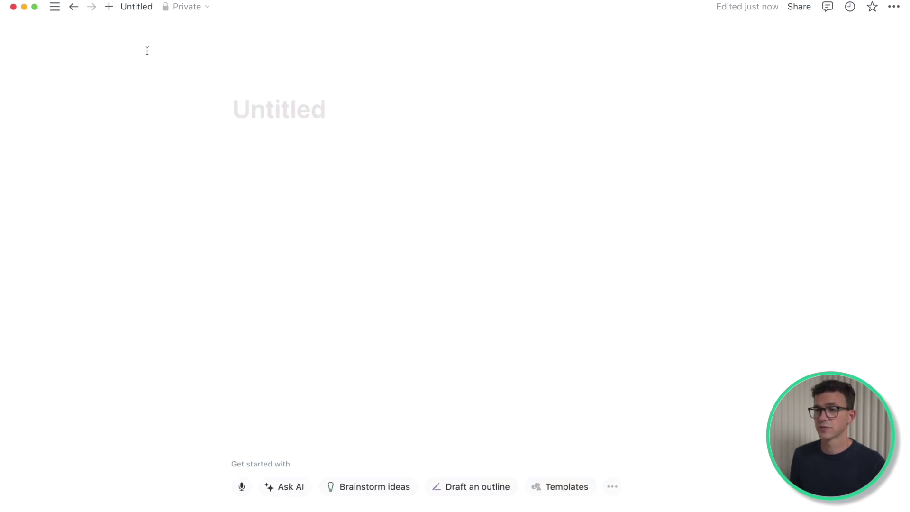
{"action": "type", "text": "My YouTube Channels Tutorial"}
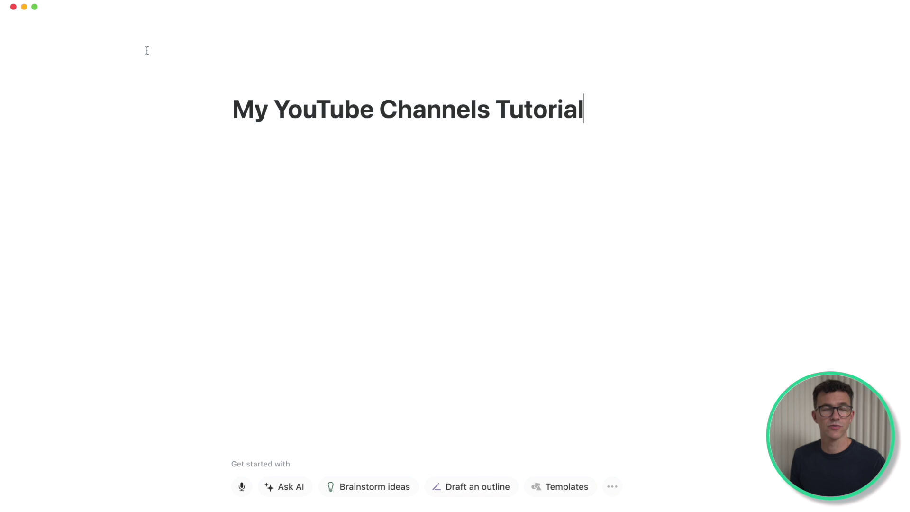
{"action": "left_click", "coordinate": [247, 156]}
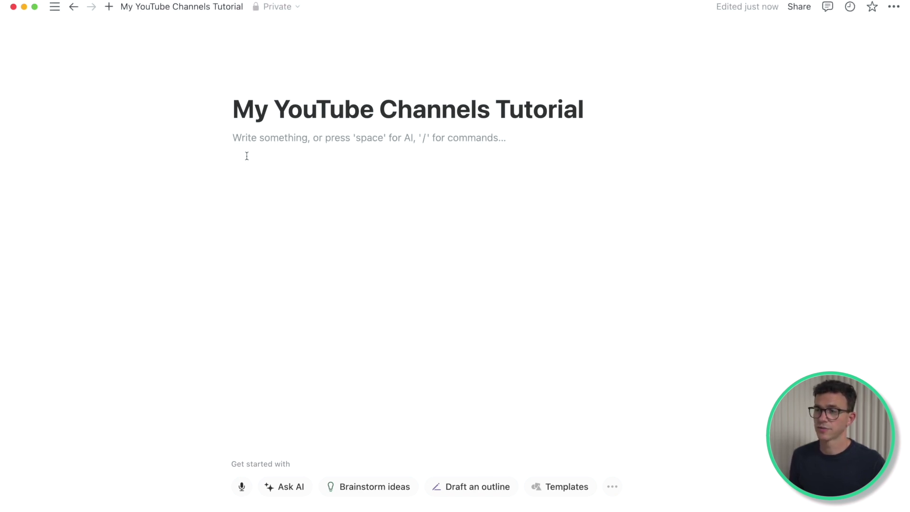
Step: Add three side-by-side columns reading TheFigCo, > enough and Beginning of a Business
{"action": "type", "text": "/"}
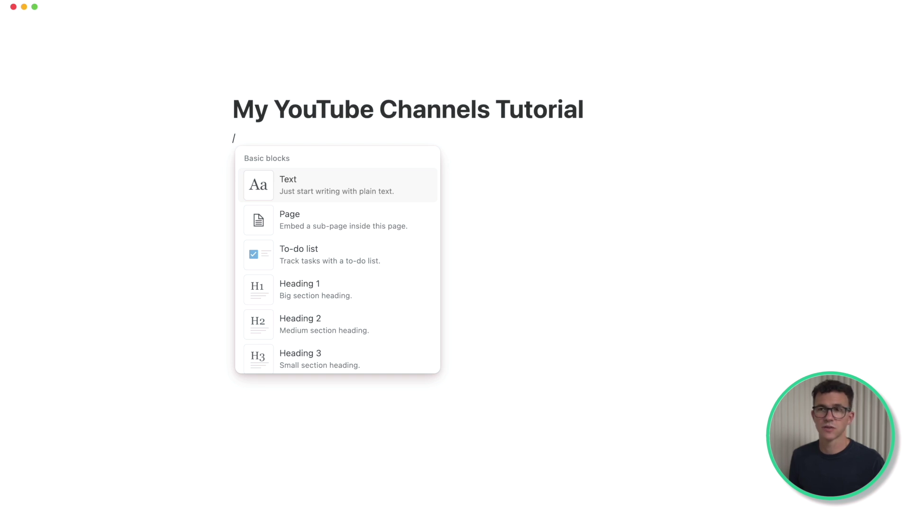
{"action": "type", "text": "colu"}
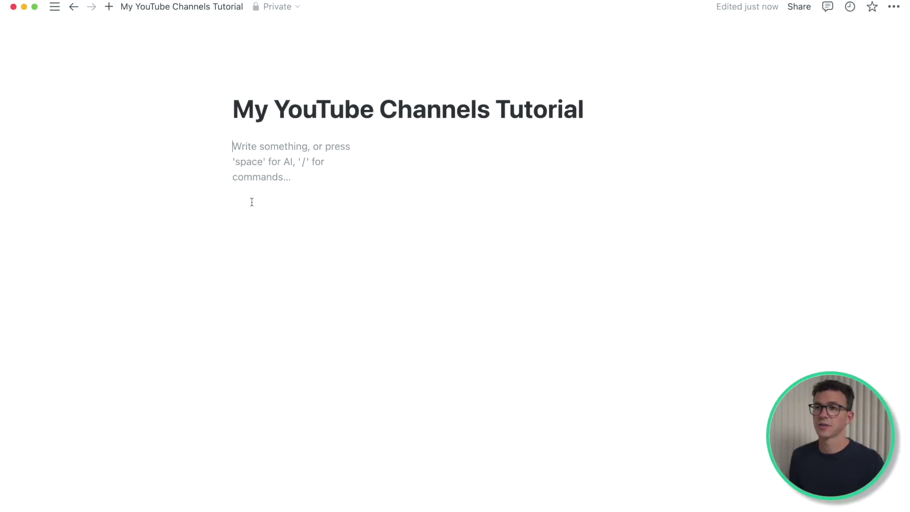
{"action": "type", "text": "TheFigCo"}
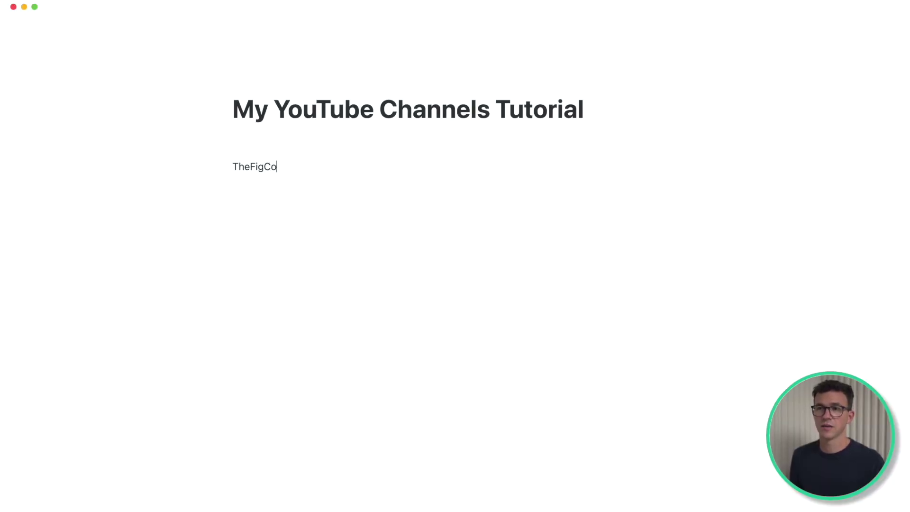
{"action": "left_click", "coordinate": [392, 146]}
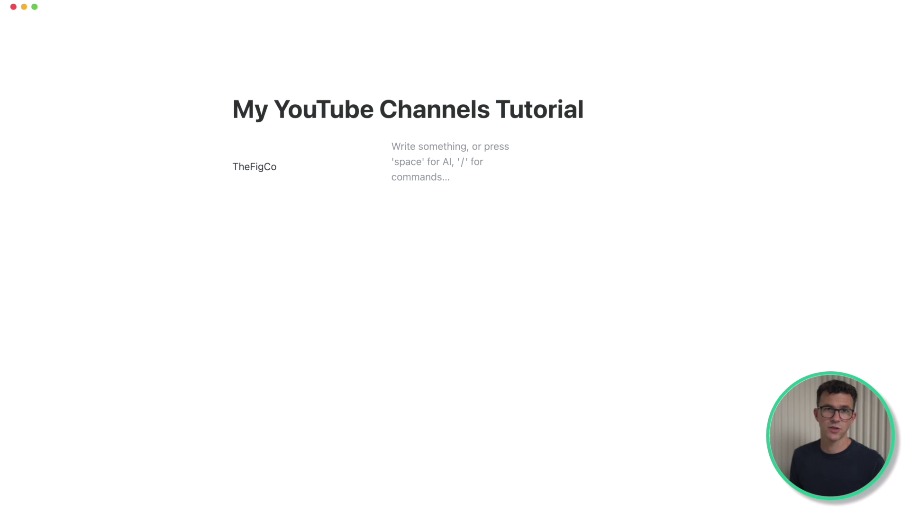
{"action": "type", "text": "> enough"}
{"action": "left_click", "coordinate": [555, 161]}
{"action": "type", "text": "Beginning of a Business"}
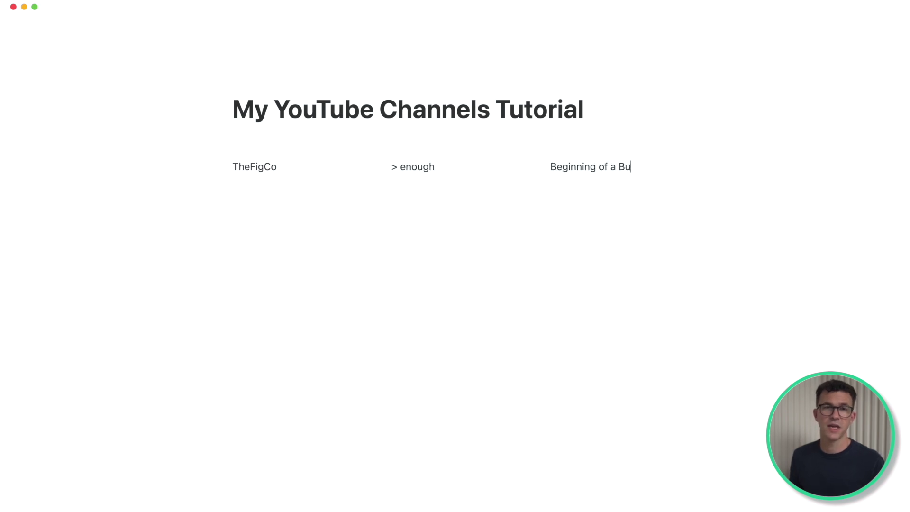
{"action": "double_click", "coordinate": [251, 166]}
{"action": "left_click", "coordinate": [224, 166]}
{"action": "mouse_move", "coordinate": [190, 162]}
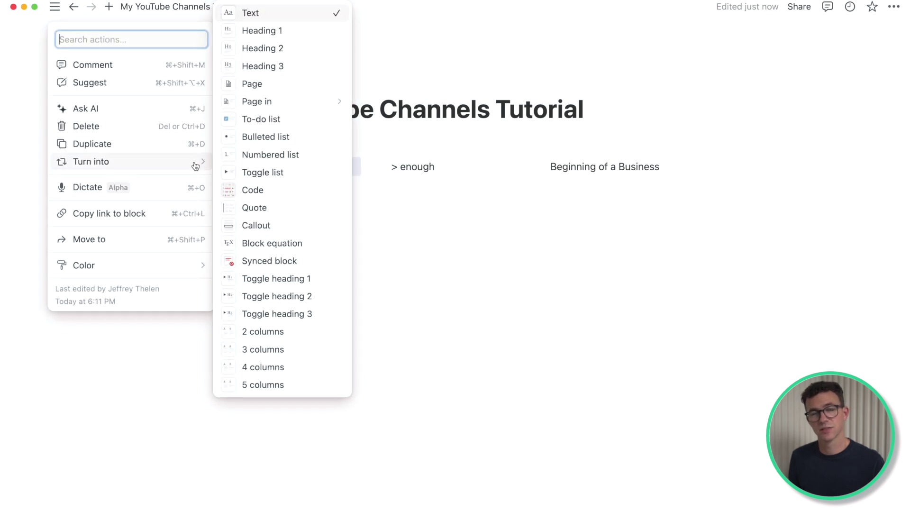
Step: Turn the three channel names into Heading 2 and make the page full width
{"action": "left_click", "coordinate": [278, 48]}
{"action": "left_click", "coordinate": [895, 7]}
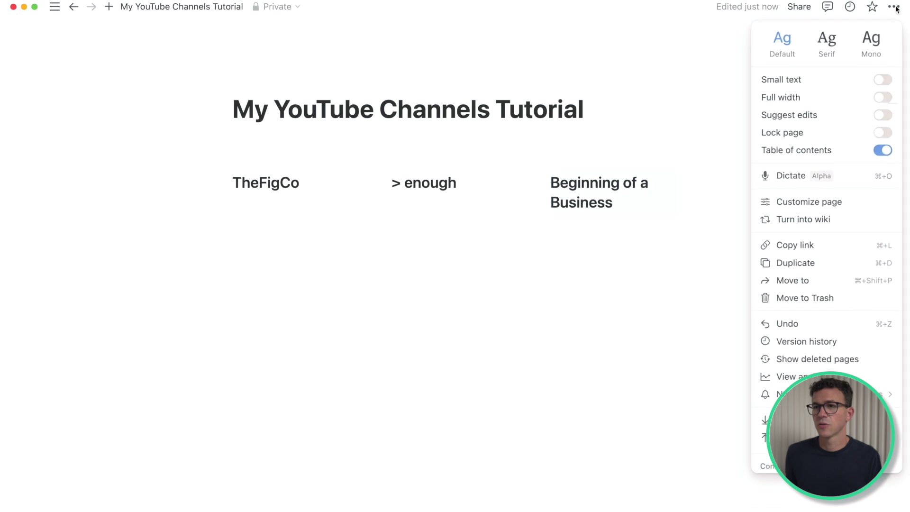
{"action": "left_click", "coordinate": [883, 98]}
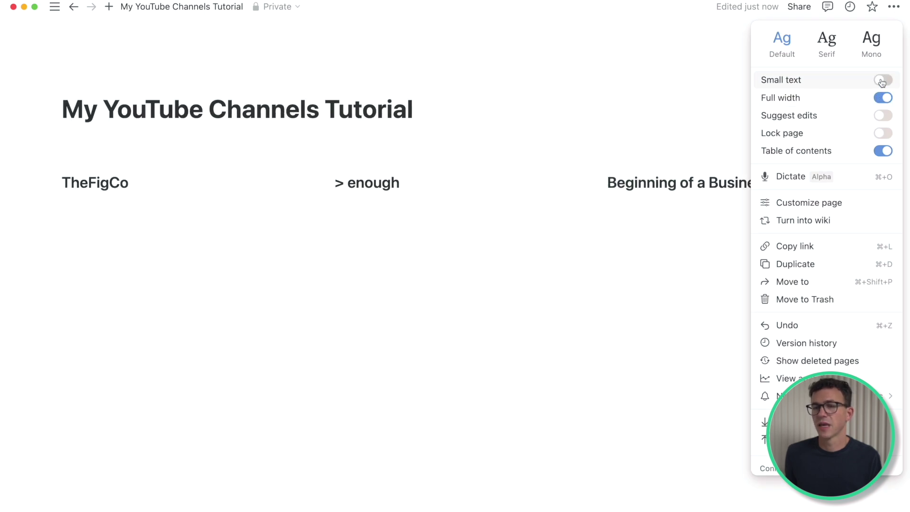
{"action": "left_click", "coordinate": [546, 43]}
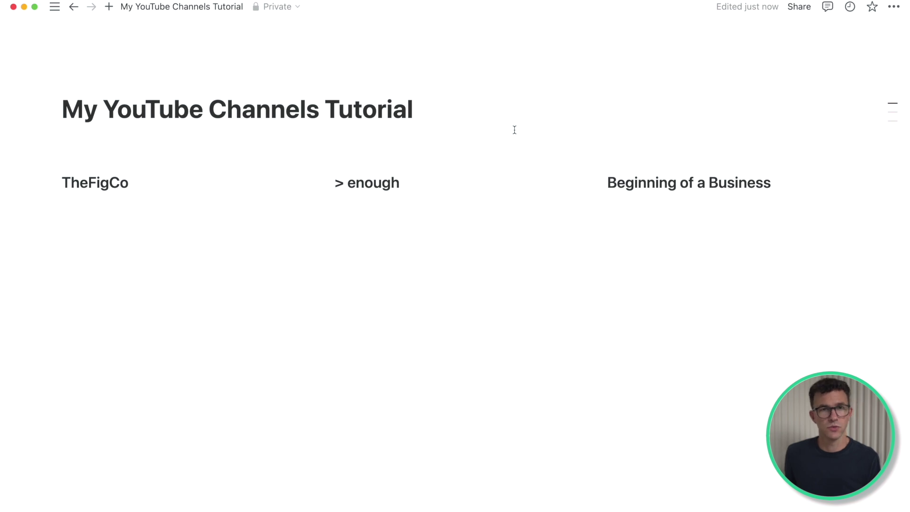
Step: Link the TheFigCo, > enough and Beginning of a Business headings to their YouTube channels
{"action": "double_click", "coordinate": [95, 182]}
{"action": "key", "text": "super+k"}
{"action": "key", "text": "super+v"}
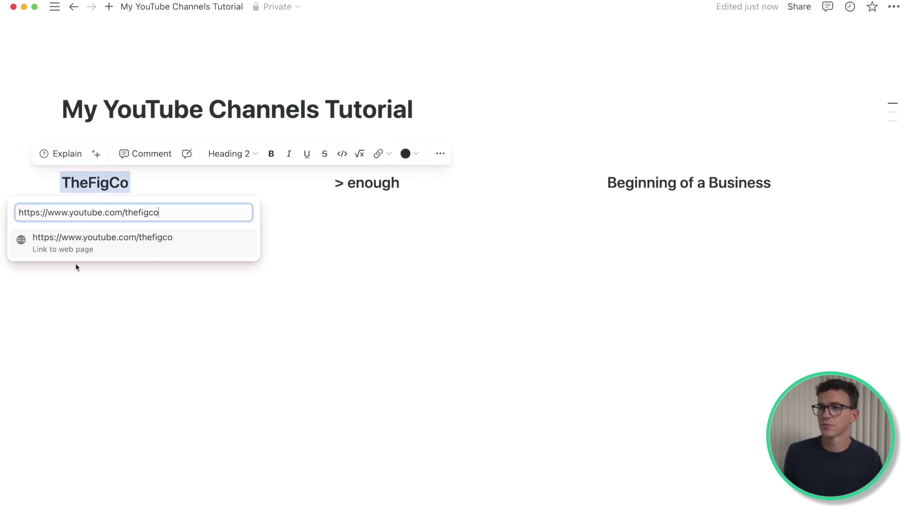
{"action": "left_click", "coordinate": [76, 263]}
{"action": "left_click_drag", "start_coordinate": [335, 182], "coordinate": [400, 183]}
{"action": "key", "text": "super+k"}
{"action": "key", "text": "super+v"}
{"action": "left_click", "coordinate": [376, 240]}
{"action": "left_click_drag", "start_coordinate": [607, 182], "coordinate": [771, 183]}
{"action": "key", "text": "super+k"}
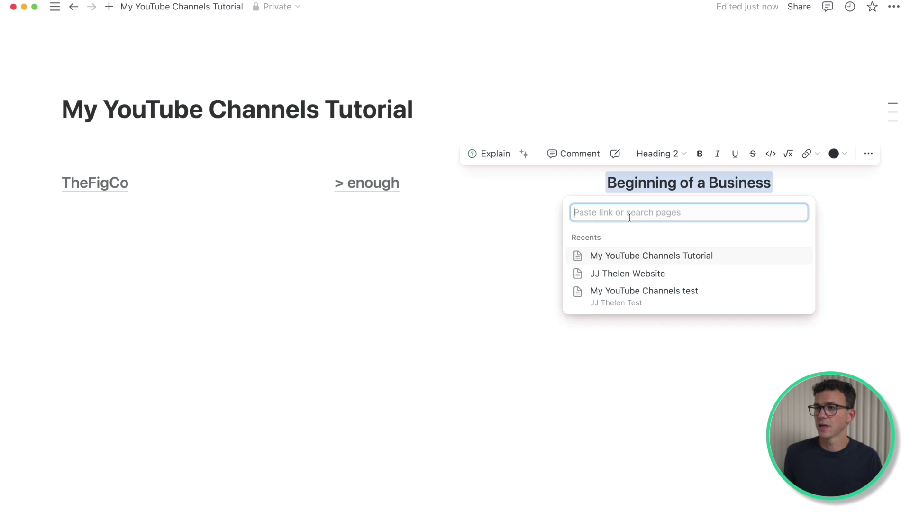
{"action": "key", "text": "super+v"}
{"action": "key", "text": "Return"}
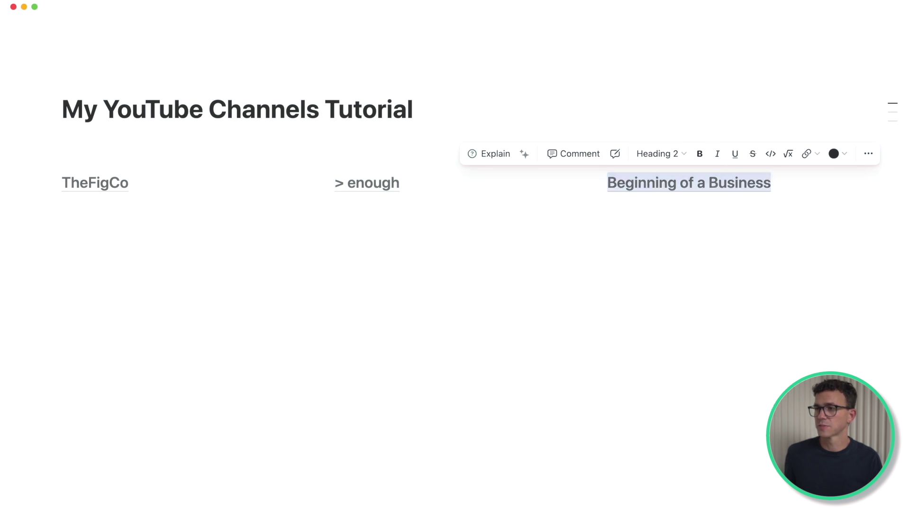
Step: Add taglines under the columns: Grow your business online, Fix your finances, Start a business
{"action": "left_click", "coordinate": [128, 217]}
{"action": "type", "text": "Grow"}
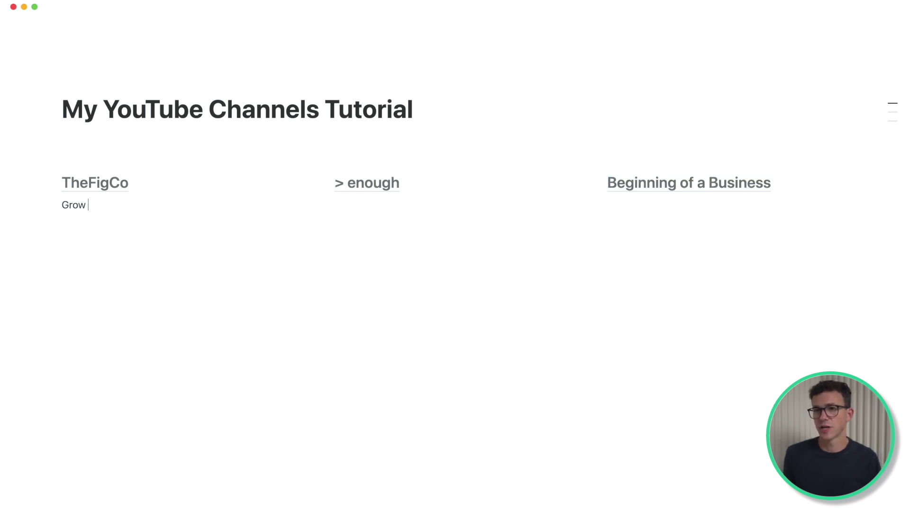
{"action": "type", "text": " your business online"}
{"action": "left_click", "coordinate": [361, 205]}
{"action": "type", "text": "Fix your finances"}
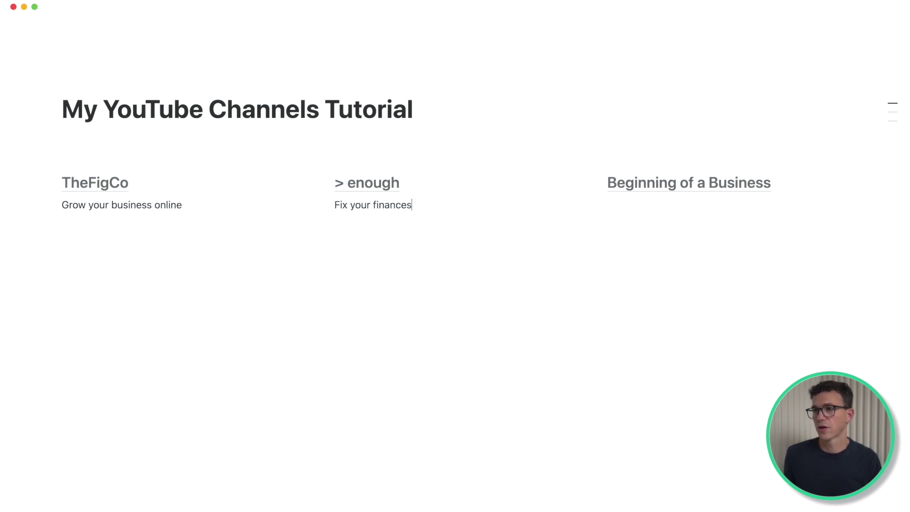
{"action": "left_click", "coordinate": [610, 204]}
{"action": "type", "text": "Start a business"}
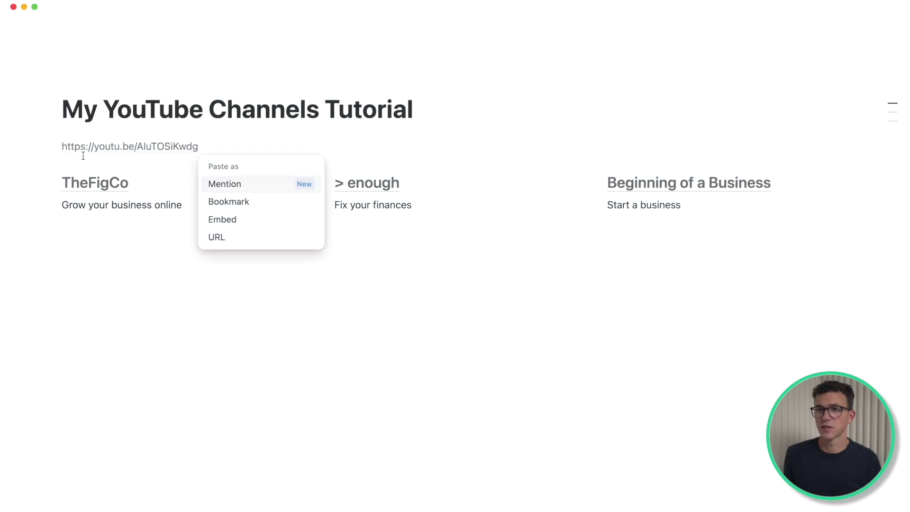
Step: Show the pasted YouTube link as an embedded video player above the column
{"action": "left_click", "coordinate": [219, 218]}
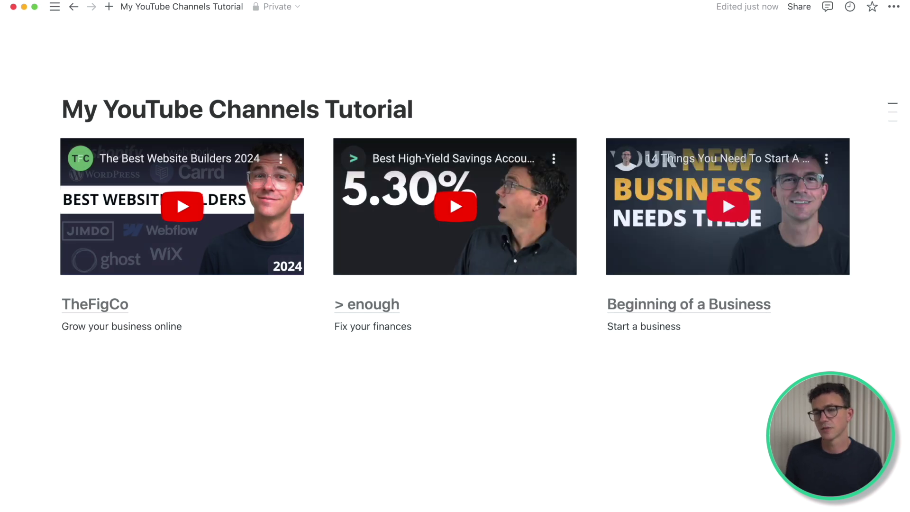
{"action": "mouse_move", "coordinate": [43, 65]}
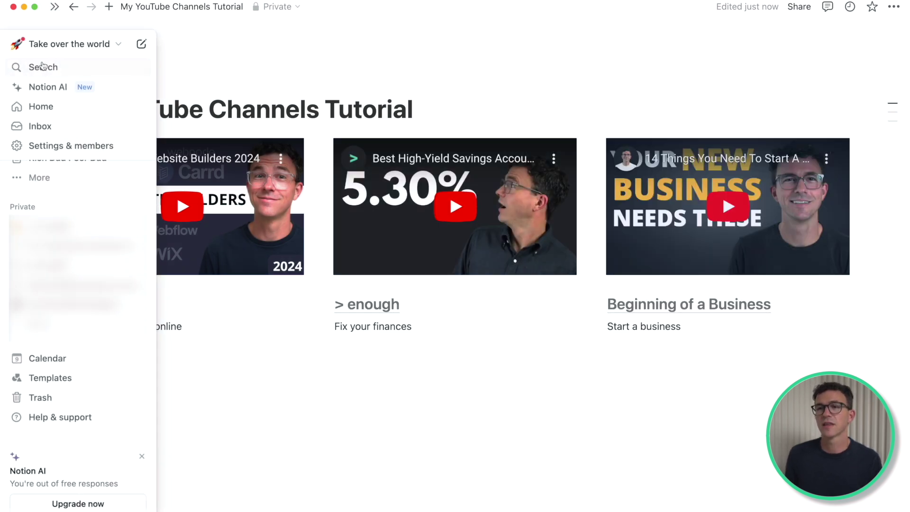
Step: Create a 'YouTube Courses' page with a 'Channel Launch Roadmap' Heading 2
{"action": "left_click", "coordinate": [142, 45]}
{"action": "type", "text": "YouTube Courses"}
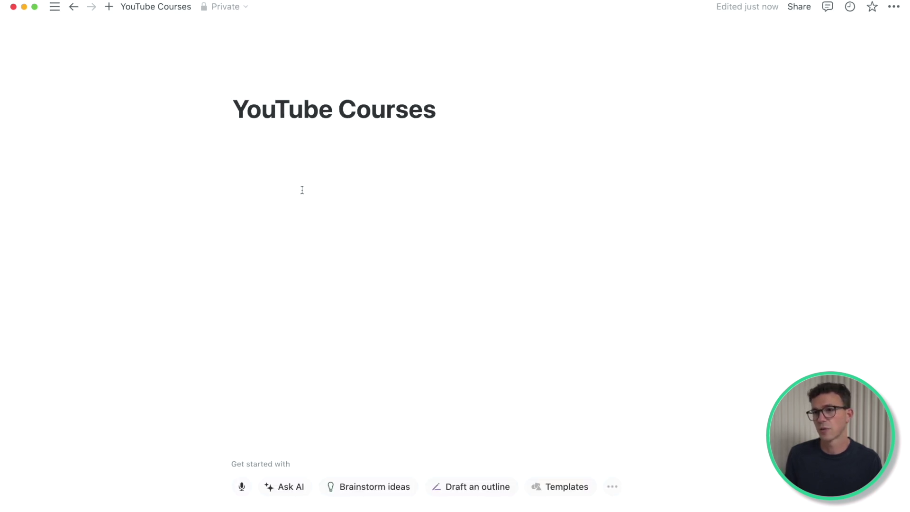
{"action": "key", "text": "Return"}
{"action": "type", "text": "Channel Launch Roadmap"}
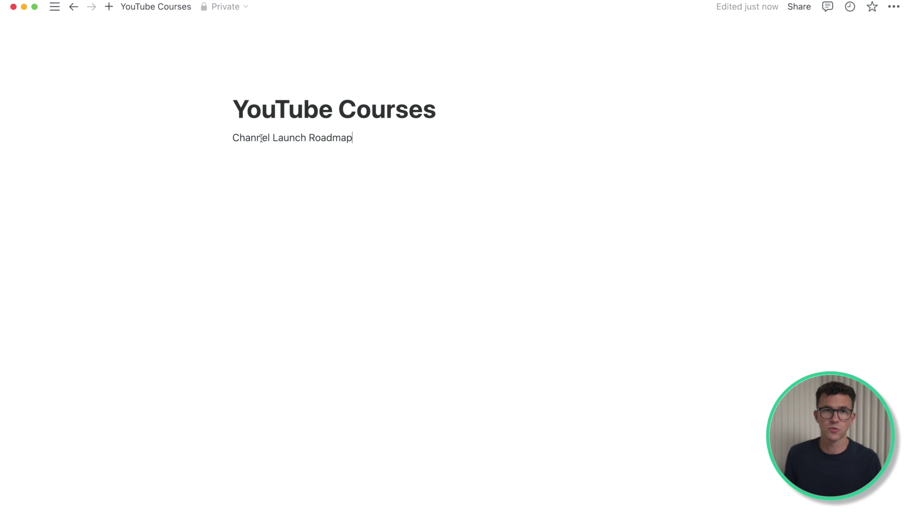
{"action": "left_click", "coordinate": [226, 137]}
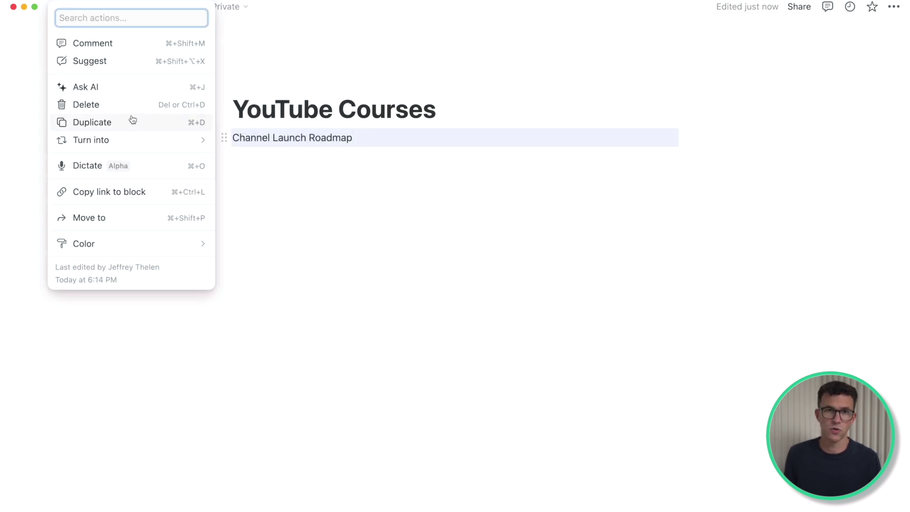
{"action": "type", "text": "H2"}
{"action": "left_click", "coordinate": [124, 153]}
Step: Add the 'in 48 hours you'll' intro and bullets like Choose your niche and Set up your channel
{"action": "left_click", "coordinate": [437, 160]}
{"action": "key", "text": "Return"}
{"action": "type", "text": "in 48 hours you'"}
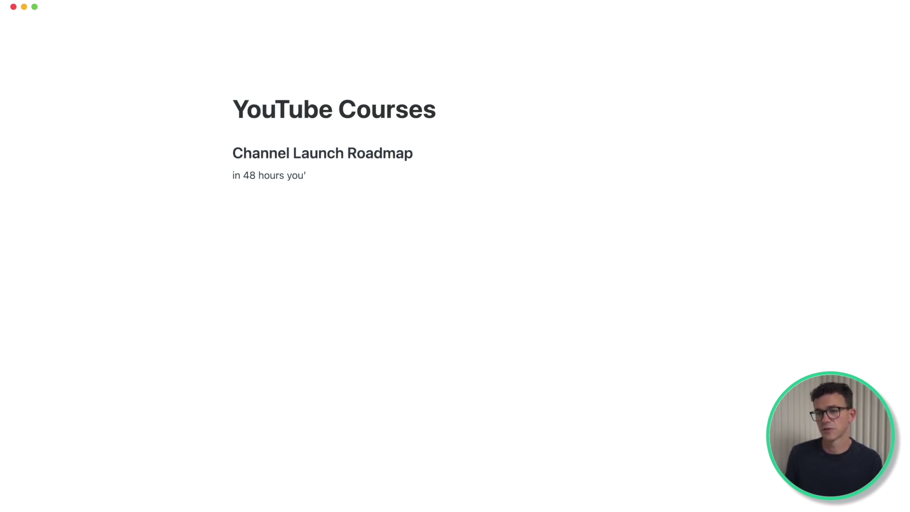
{"action": "type", "text": "ll"}
{"action": "key", "text": "Return"}
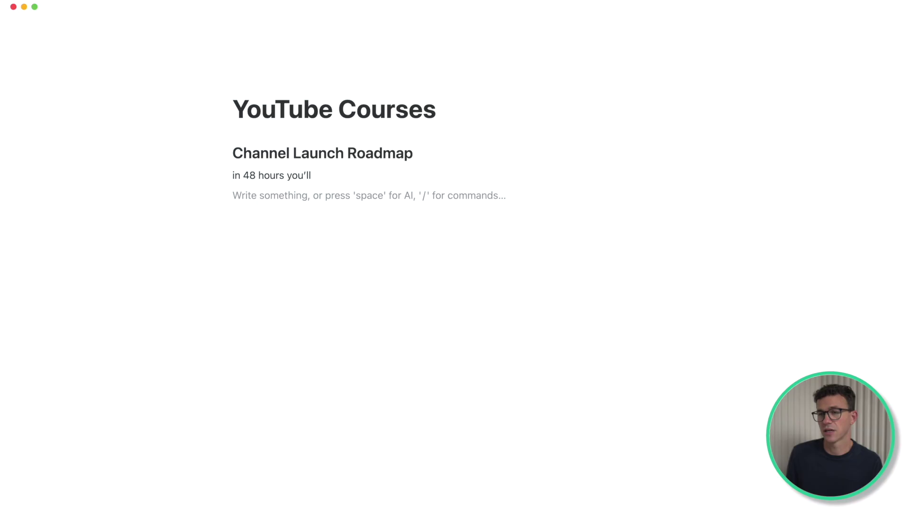
{"action": "type", "text": "- "}
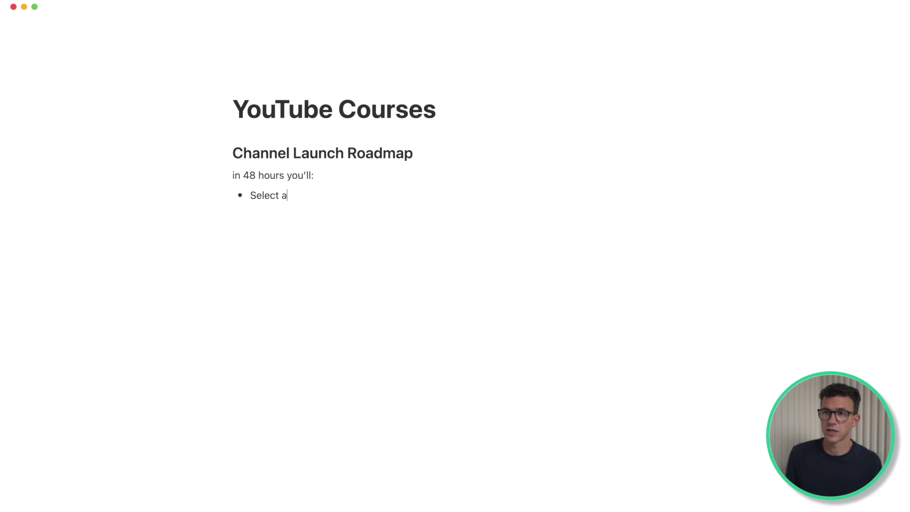
{"action": "type", "text": "name"}
{"action": "key", "text": "Return"}
{"action": "type", "text": "Choose your niche Set up your cha"}
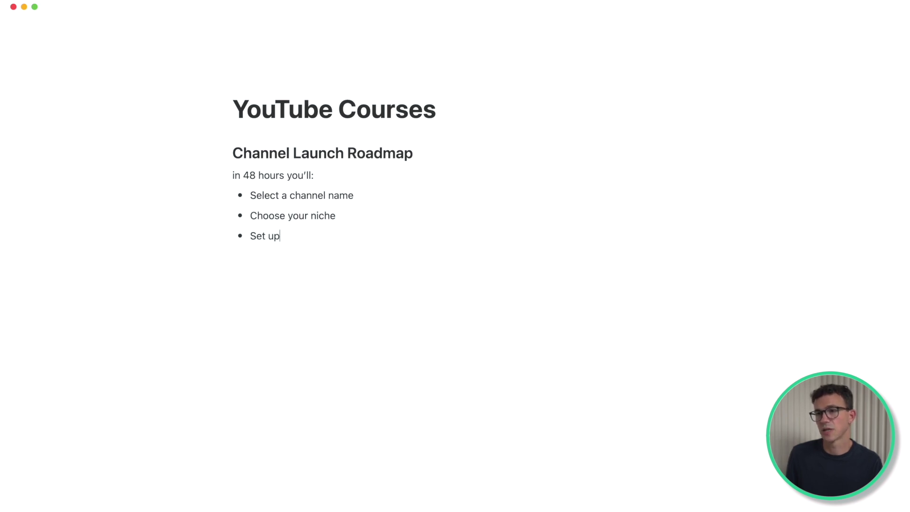
{"action": "type", "text": "nnel correctly "}
{"action": "type", "text": "Come up with dozens of video ideas"}
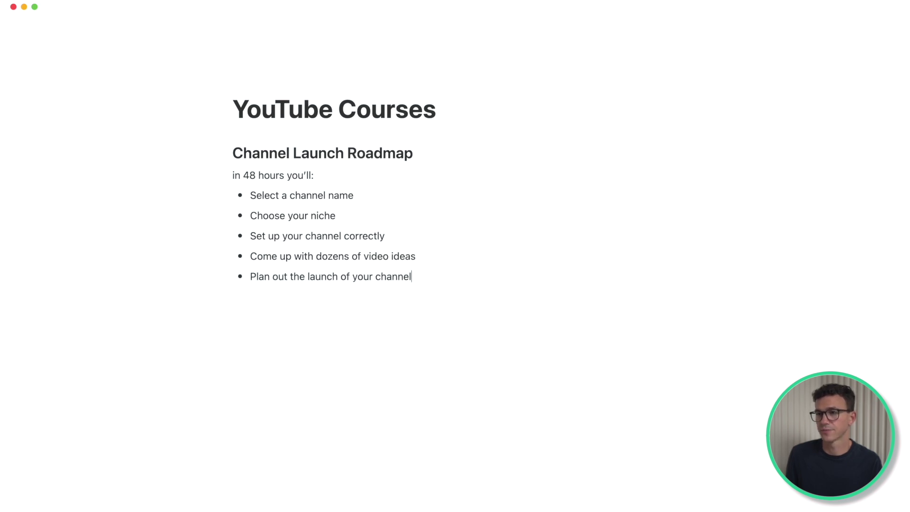
{"action": "key", "text": "Return"}
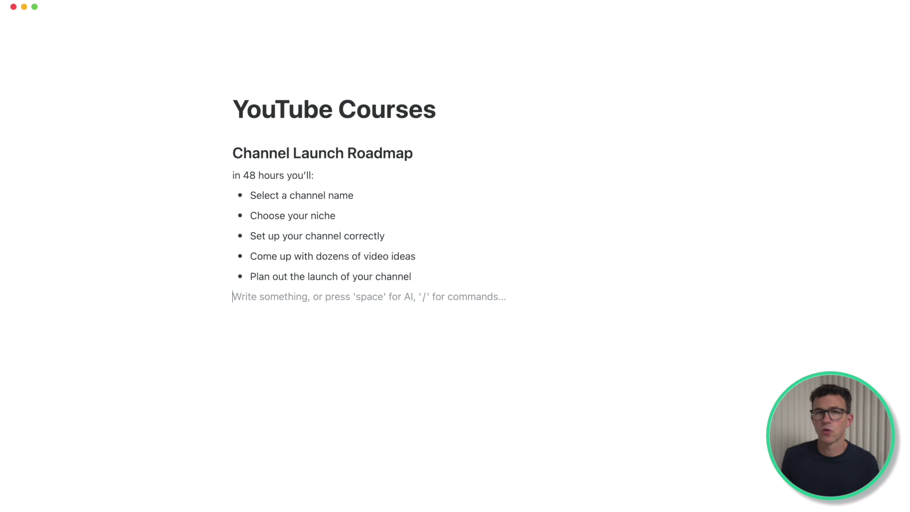
{"action": "type", "text": "/butt"}
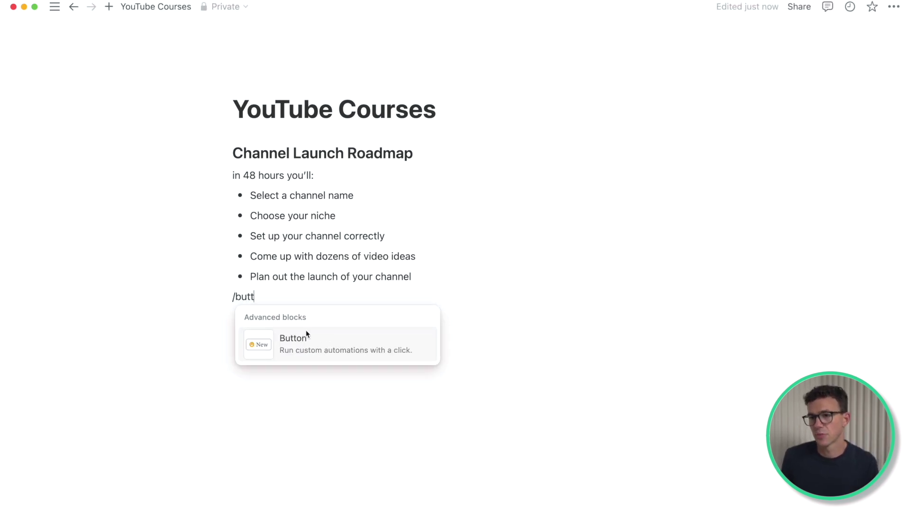
{"action": "left_click", "coordinate": [305, 337]}
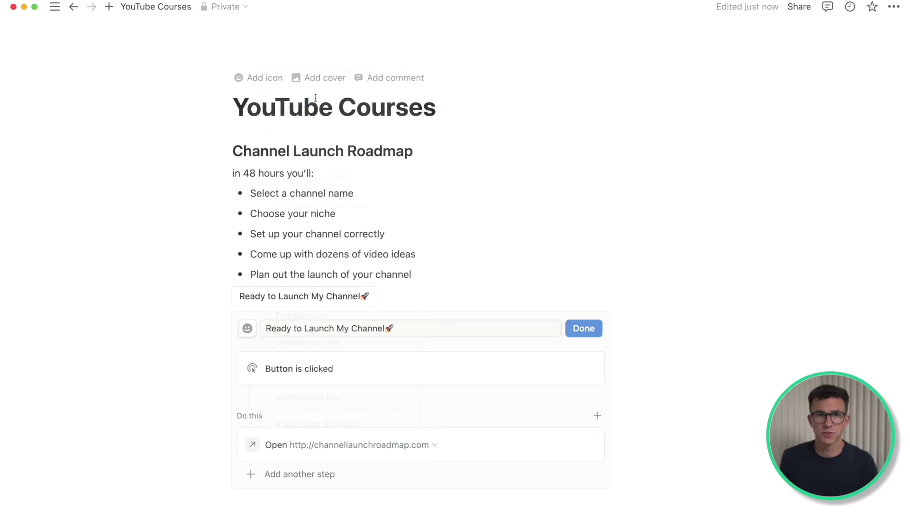
{"action": "left_click", "coordinate": [584, 328]}
{"action": "left_click", "coordinate": [448, 107]}
{"action": "type", "text": "Tutorial"}
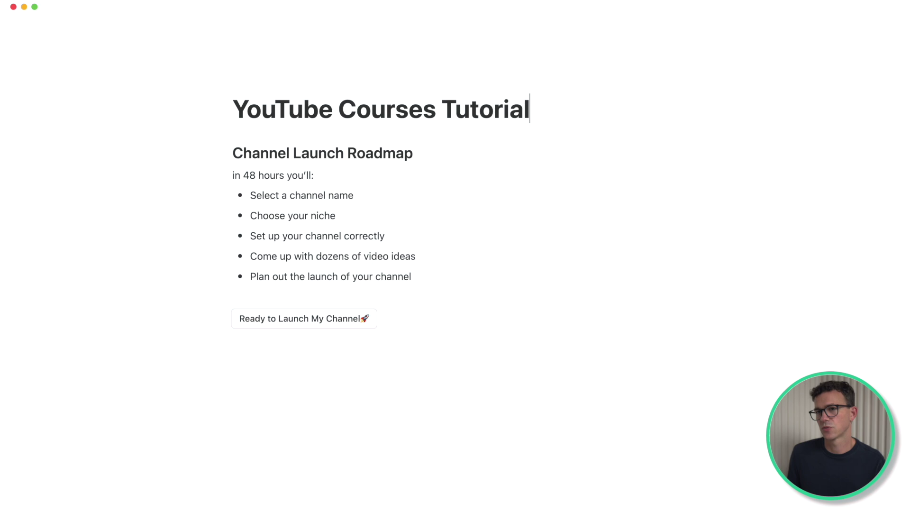
{"action": "mouse_move", "coordinate": [53, 73]}
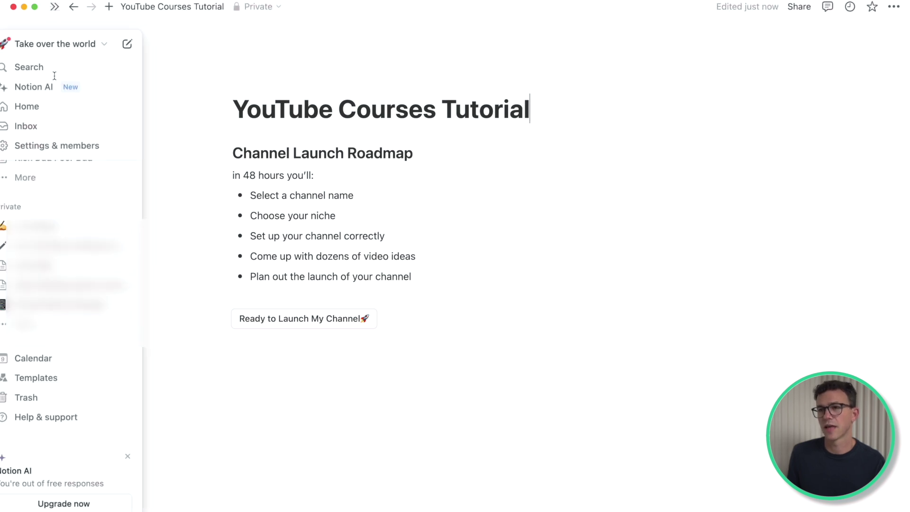
{"action": "left_click", "coordinate": [141, 45]}
{"action": "type", "text": "Work with JJ Thelen"}
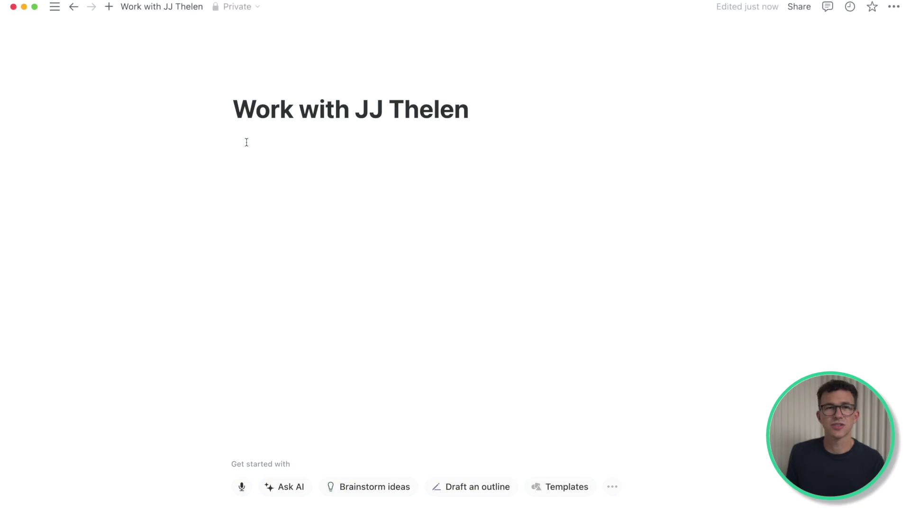
Step: Write the email-contact and weekly YouTube tips sign-up lines, then insert an embed block below
{"action": "left_click", "coordinate": [271, 144]}
{"action": "type", "text": "If you'd li"}
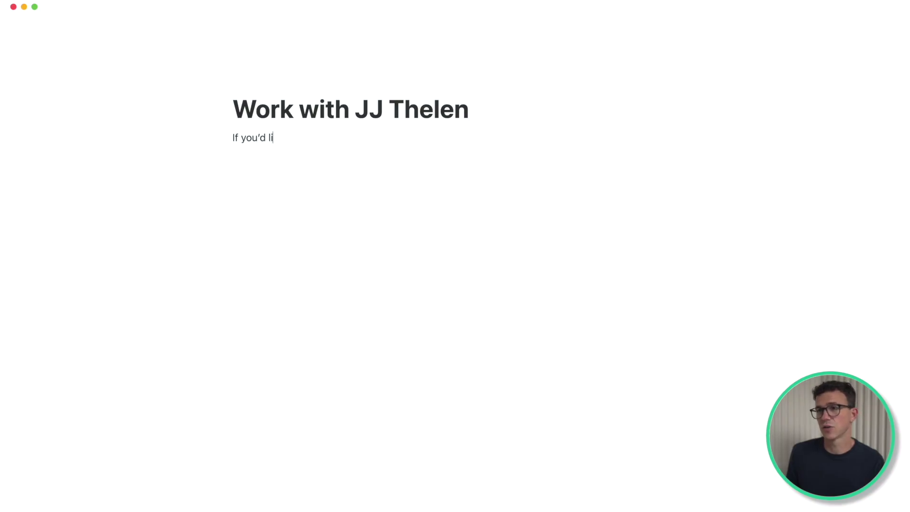
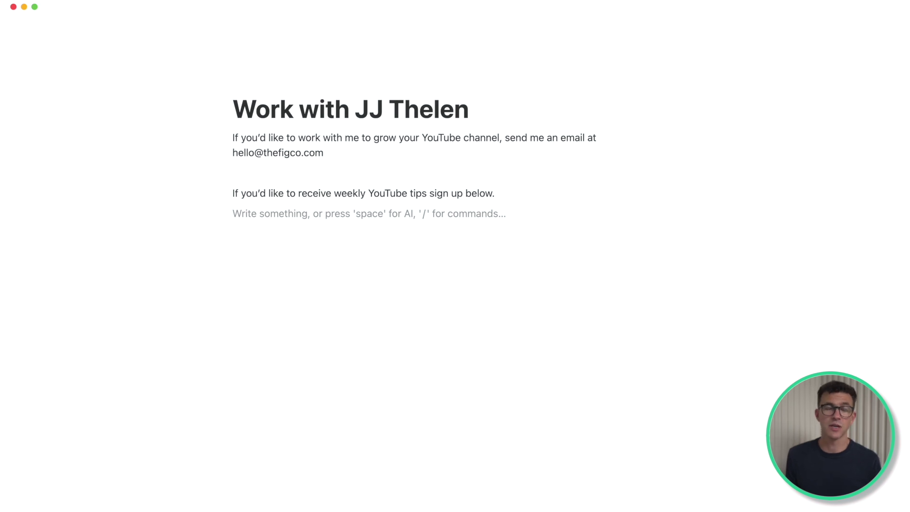
{"action": "type", "text": "/embed"}
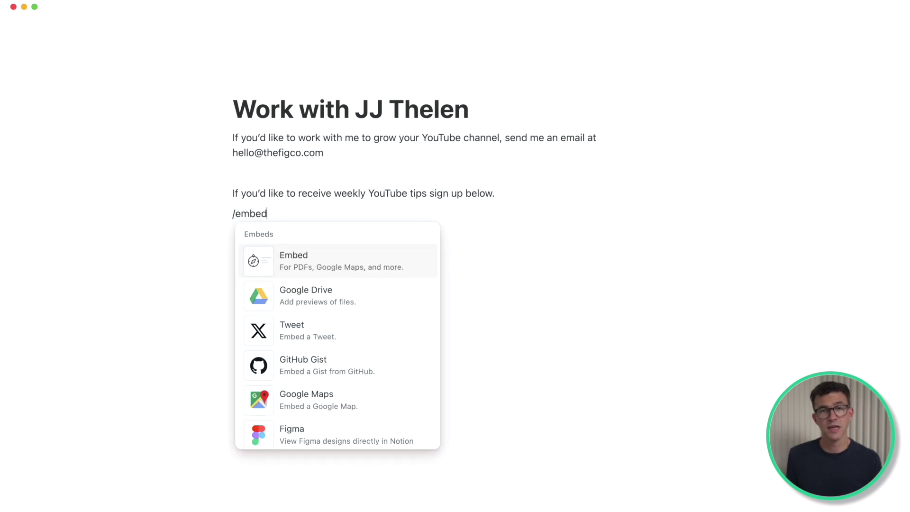
{"action": "left_click", "coordinate": [300, 264]}
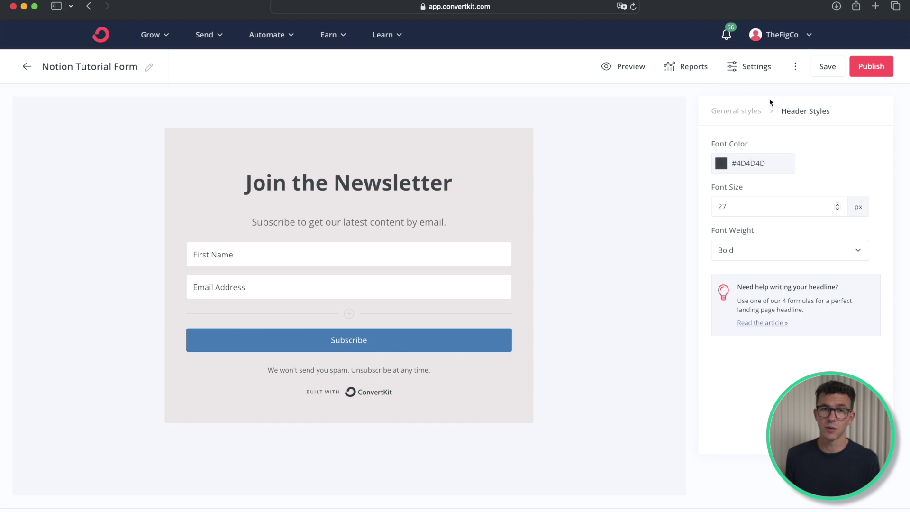
Step: Save and publish the Notion Tutorial Form in ConvertKit and copy its hosted share link
{"action": "left_click", "coordinate": [822, 68]}
{"action": "left_click", "coordinate": [871, 67]}
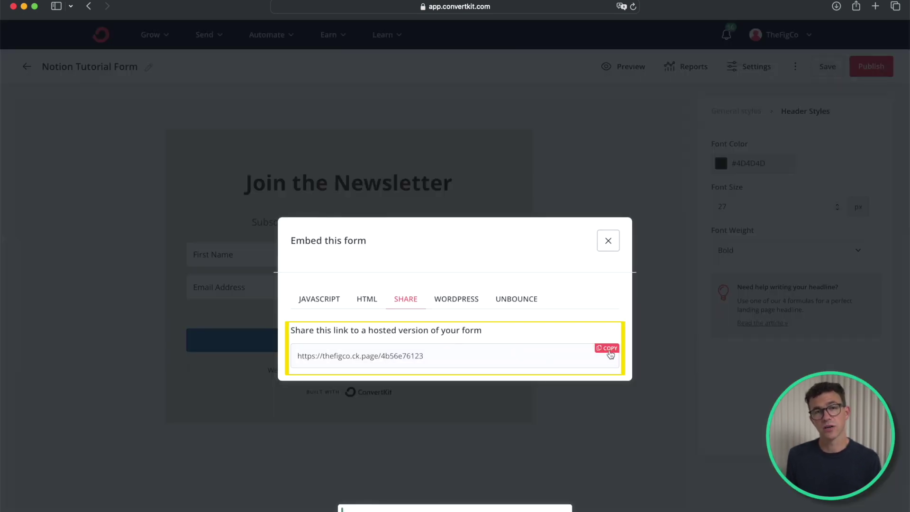
{"action": "left_click", "coordinate": [609, 349]}
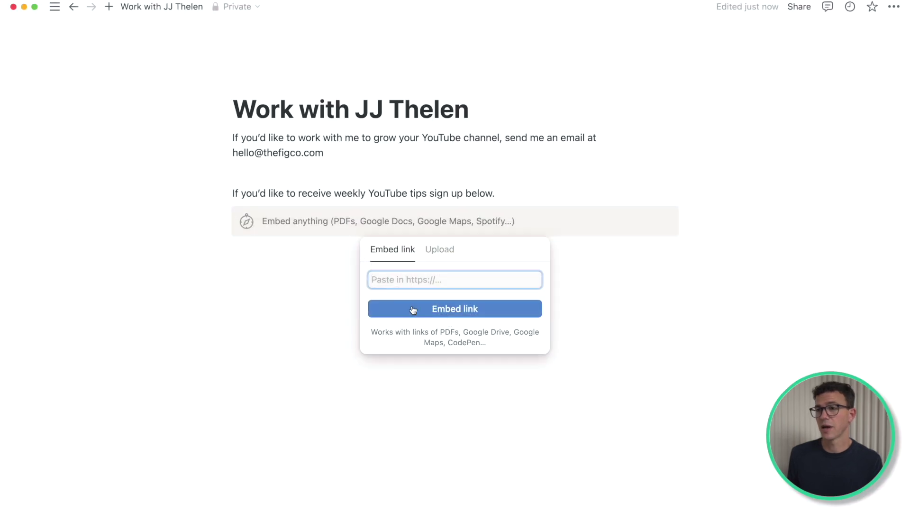
Step: Embed the copied newsletter form link and switch the page to full width
{"action": "type", "text": "https://thefigco.ck.page/4b56e76123"}
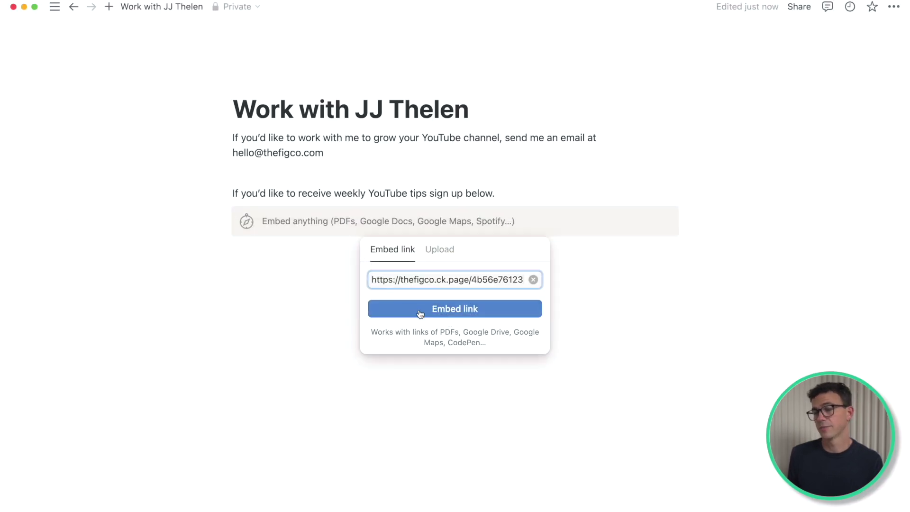
{"action": "key", "text": "Return"}
{"action": "left_click", "coordinate": [895, 7]}
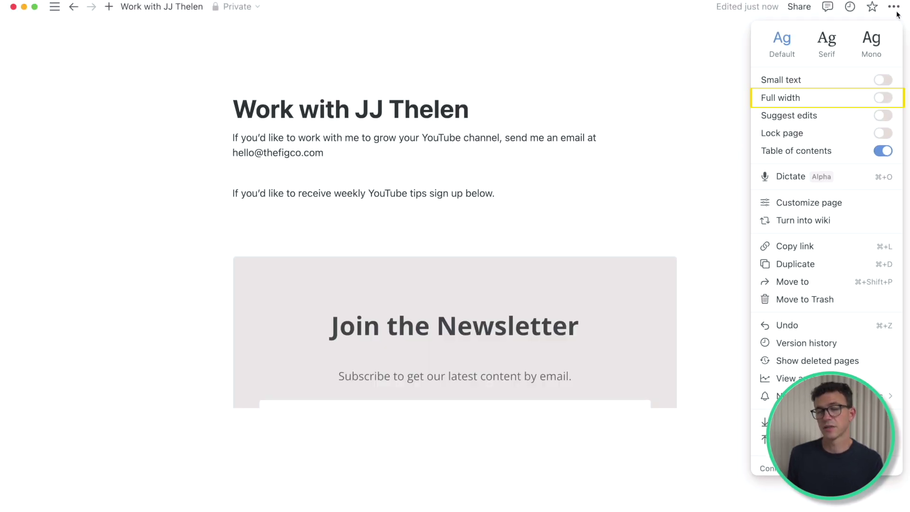
{"action": "left_click", "coordinate": [880, 103]}
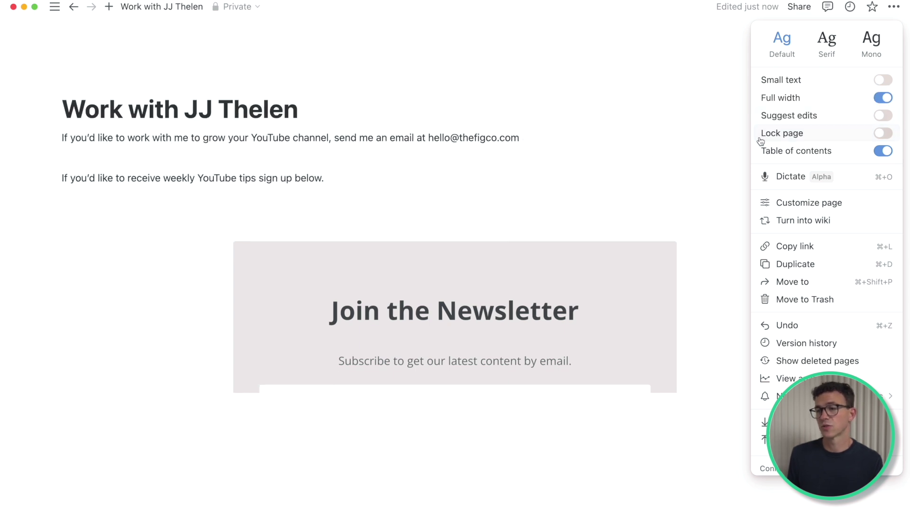
Step: Enlarge the newsletter embed so the whole Join the Newsletter form shows
{"action": "left_click", "coordinate": [394, 242]}
{"action": "scroll", "coordinate": [394, 241], "scroll_direction": "down", "scroll_amount": 2}
{"action": "scroll", "coordinate": [395, 241], "scroll_direction": "up", "scroll_amount": 1}
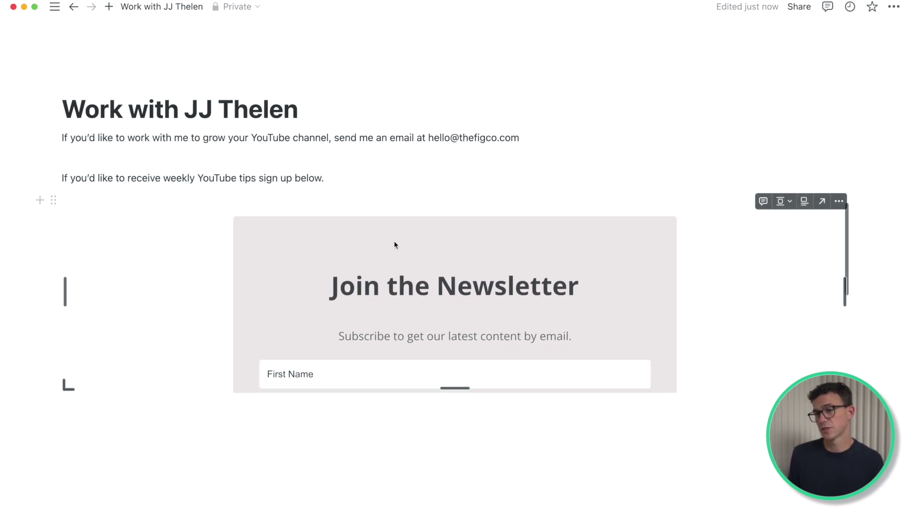
{"action": "left_click_drag", "start_coordinate": [455, 389], "coordinate": [463, 507]}
{"action": "scroll", "coordinate": [463, 508], "scroll_direction": "down", "scroll_amount": 3}
{"action": "scroll", "coordinate": [454, 455], "scroll_direction": "up", "scroll_amount": 2}
{"action": "scroll", "coordinate": [451, 494], "scroll_direction": "down", "scroll_amount": 2}
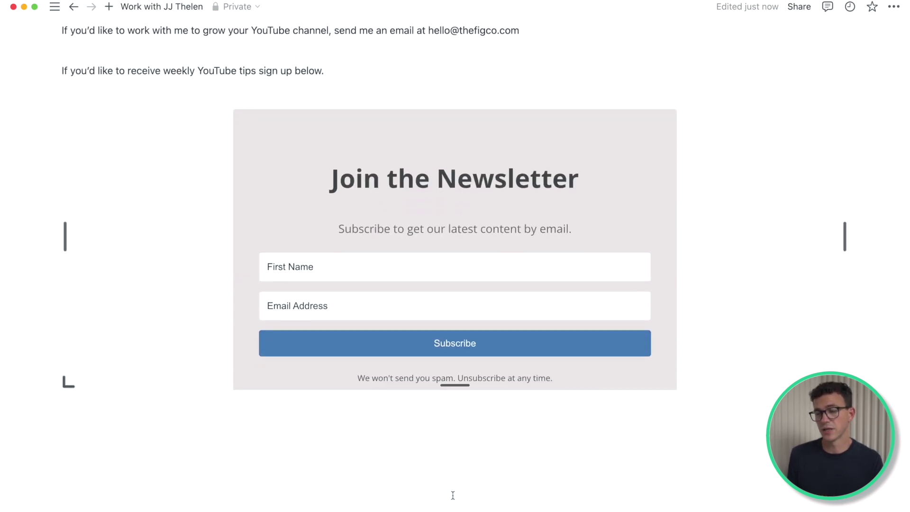
{"action": "scroll", "coordinate": [453, 507], "scroll_direction": "down", "scroll_amount": 1}
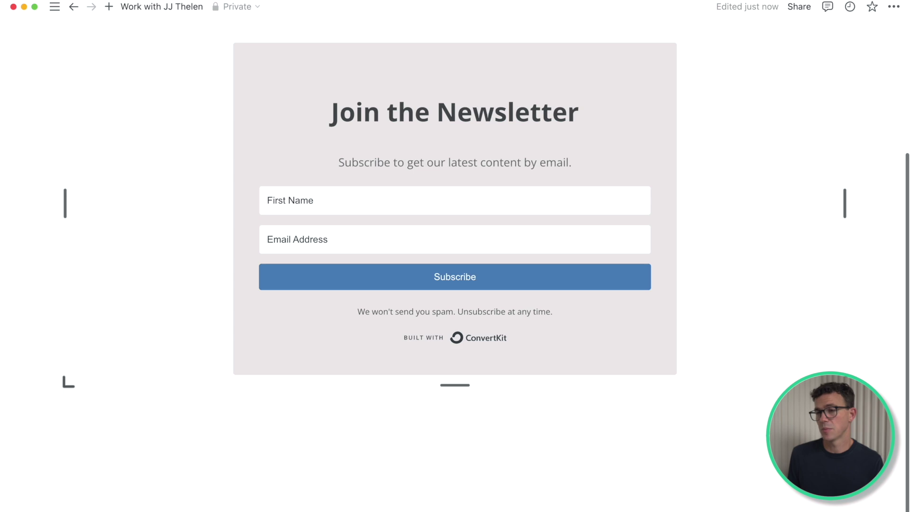
{"action": "scroll", "coordinate": [289, 432], "scroll_direction": "up", "scroll_amount": 3}
{"action": "scroll", "coordinate": [284, 440], "scroll_direction": "up", "scroll_amount": 1}
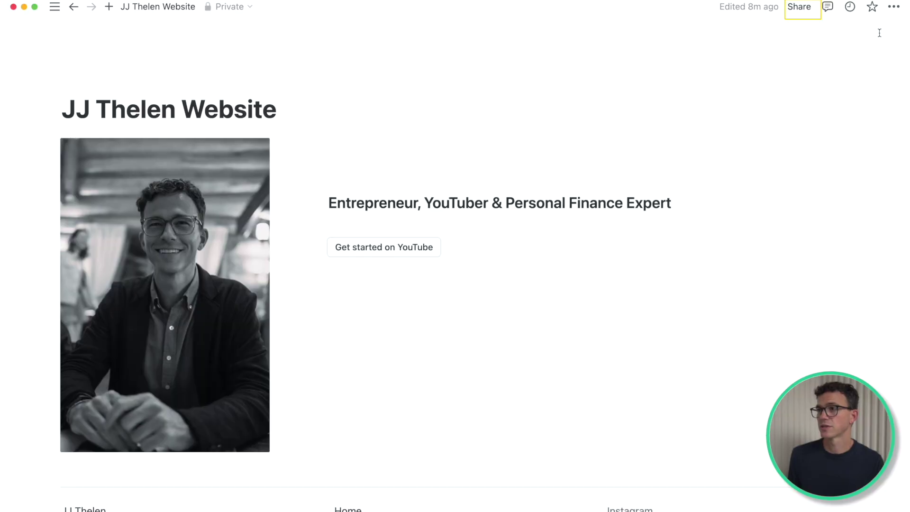
Step: Publish the Website page to the web at takeovertheworld.notion.site
{"action": "left_click", "coordinate": [806, 10]}
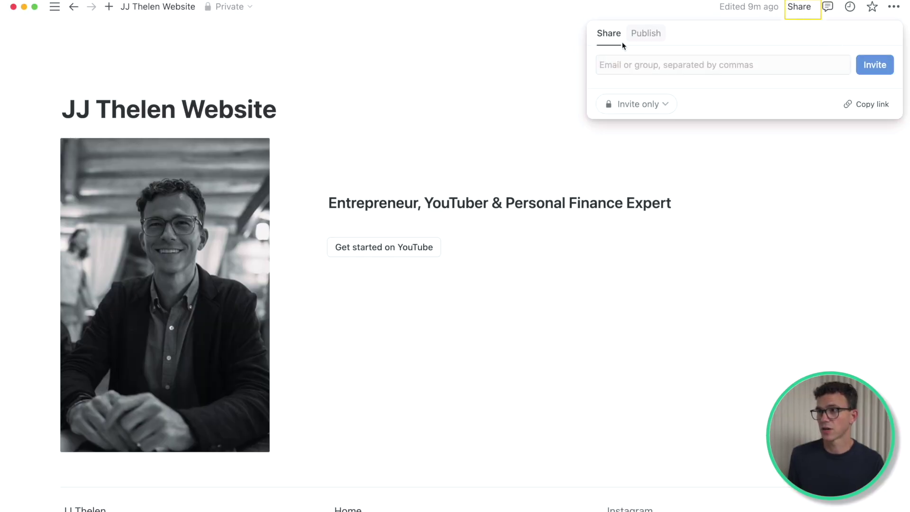
{"action": "left_click", "coordinate": [640, 38]}
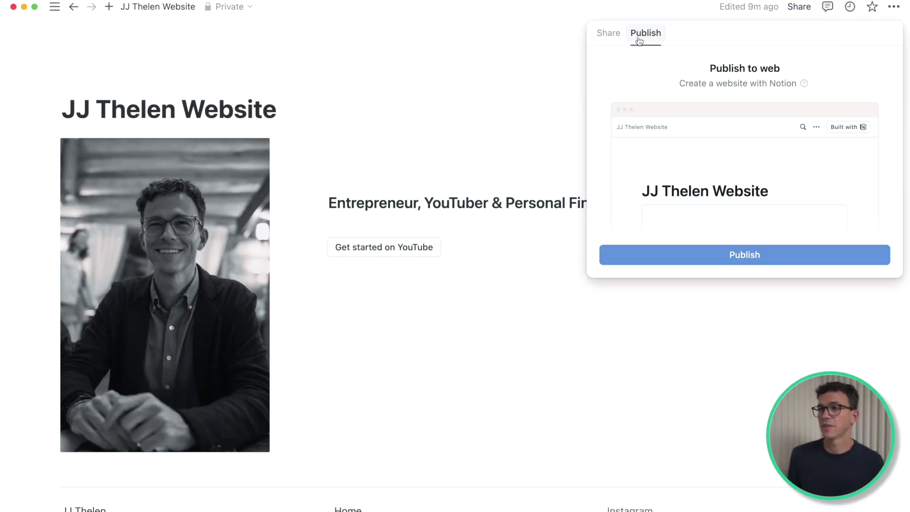
{"action": "left_click", "coordinate": [748, 256]}
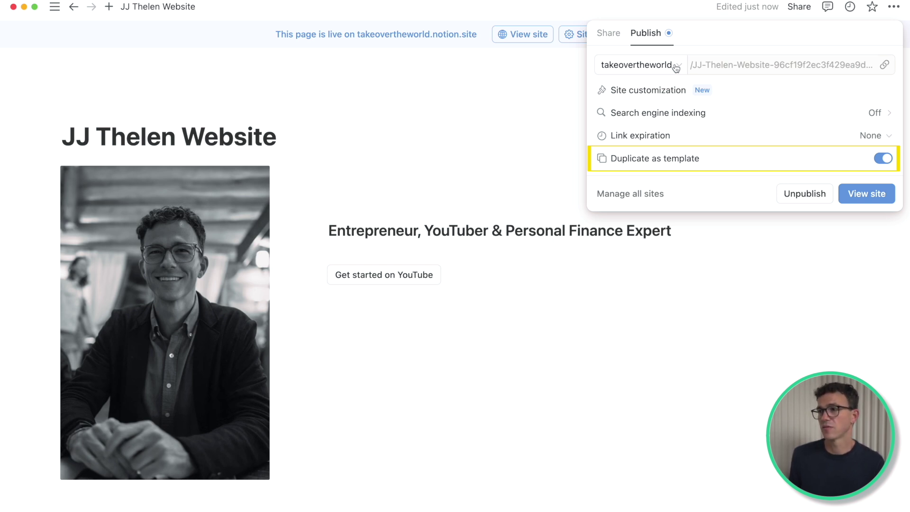
Step: Make the site discoverable by search engines and turn off Duplicate as template
{"action": "left_click", "coordinate": [741, 121]}
{"action": "left_click", "coordinate": [883, 65]}
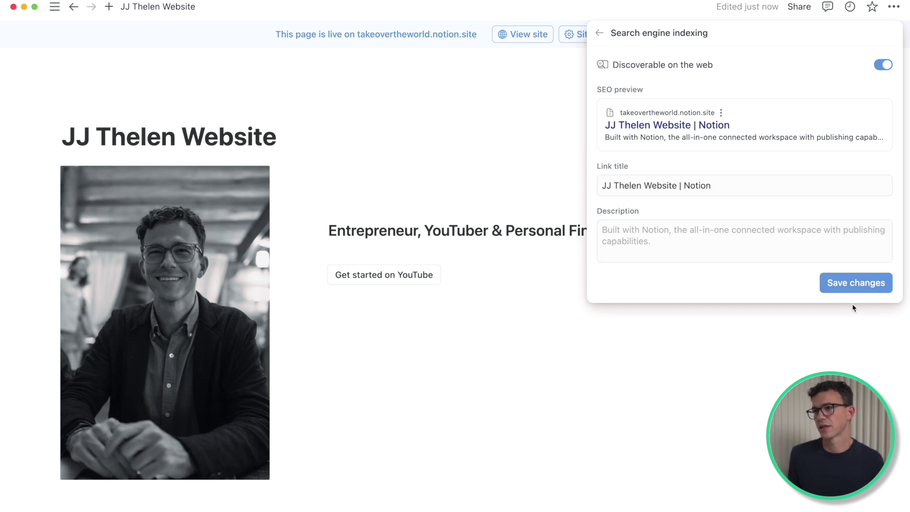
{"action": "left_click", "coordinate": [856, 283]}
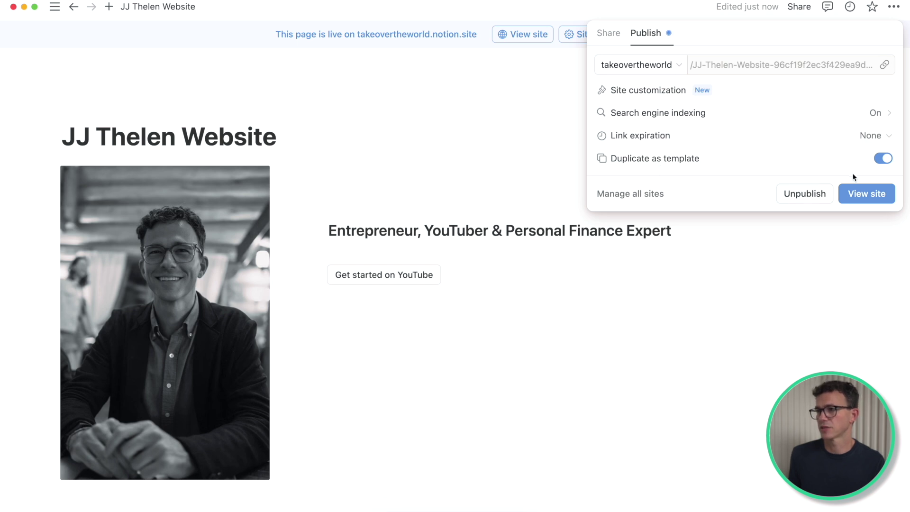
{"action": "left_click", "coordinate": [882, 161]}
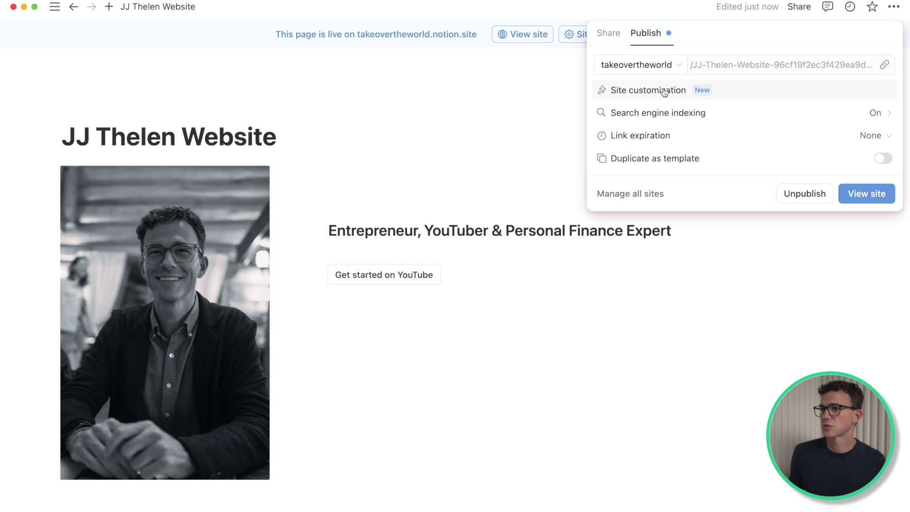
{"action": "left_click", "coordinate": [698, 91]}
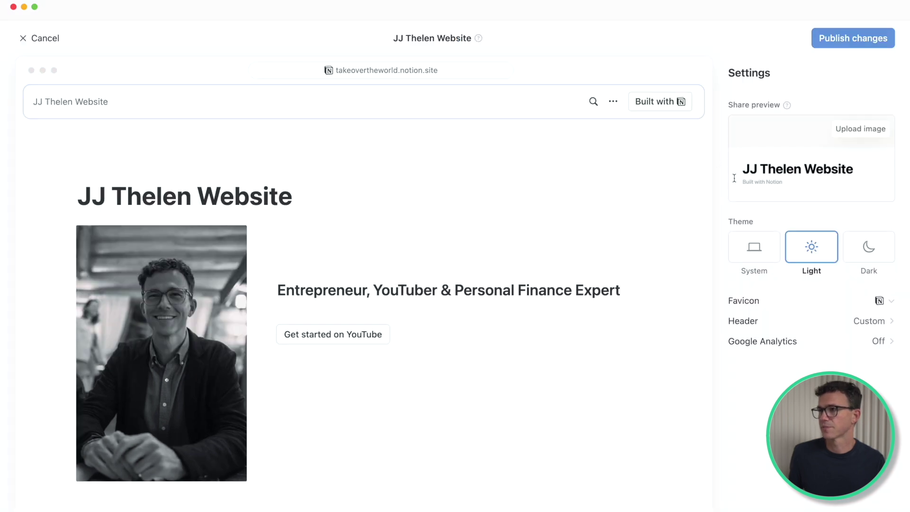
Step: Upload the JJ_FAVICON image as the site's favicon
{"action": "left_click", "coordinate": [841, 300]}
{"action": "left_click", "coordinate": [815, 347]}
{"action": "left_click", "coordinate": [360, 288]}
{"action": "left_click", "coordinate": [636, 375]}
{"action": "left_click", "coordinate": [721, 294]}
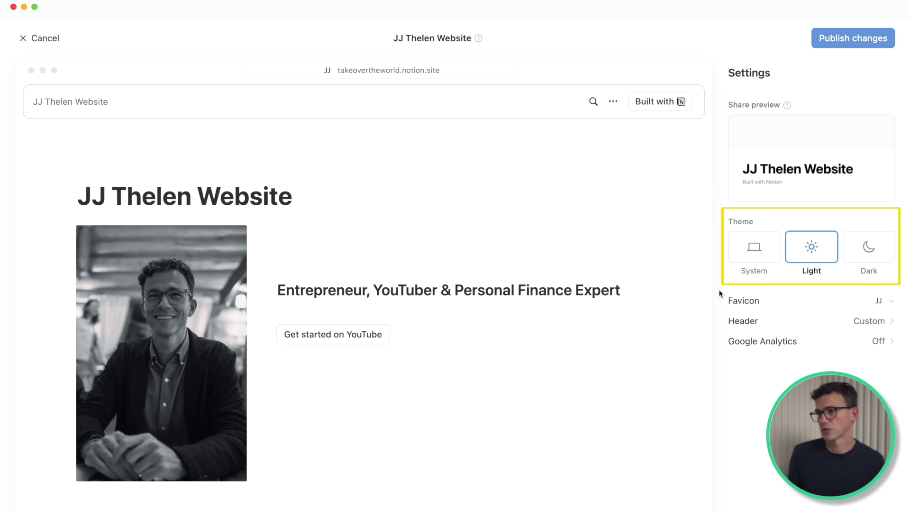
Step: Turn off Breadcrumbs and Search in the site header and close the customization editor
{"action": "left_click", "coordinate": [801, 326]}
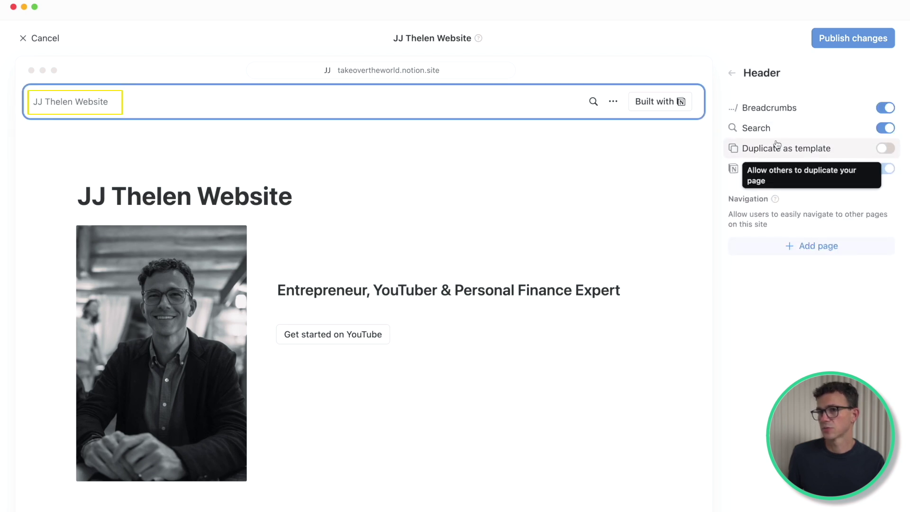
{"action": "left_click", "coordinate": [884, 109]}
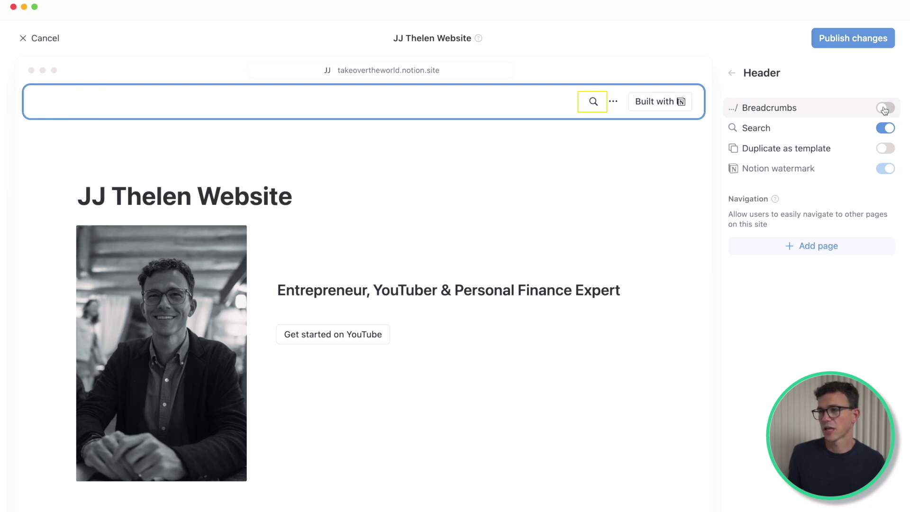
{"action": "left_click", "coordinate": [885, 129]}
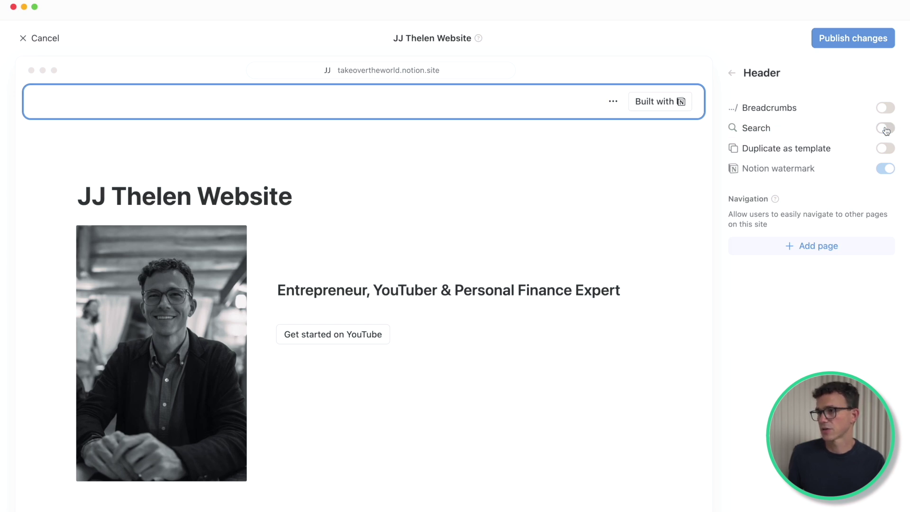
{"action": "mouse_move", "coordinate": [768, 166]}
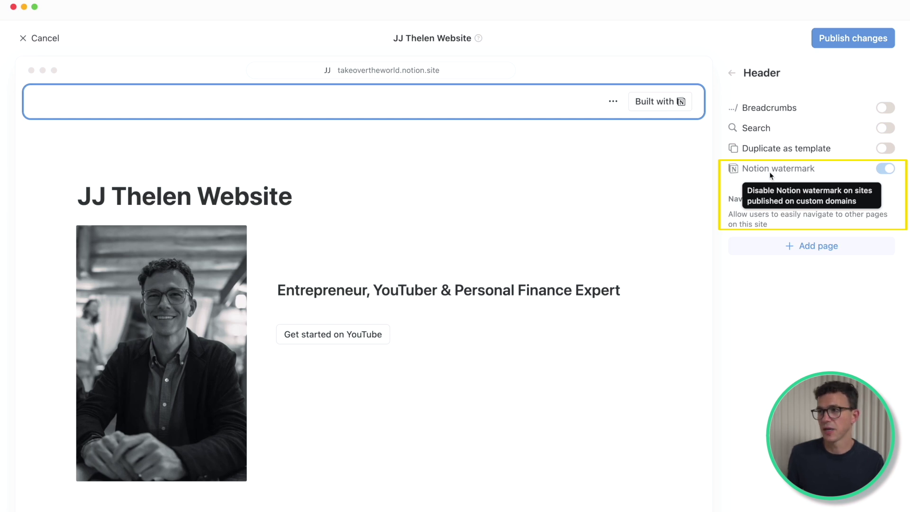
{"action": "left_click", "coordinate": [731, 73]}
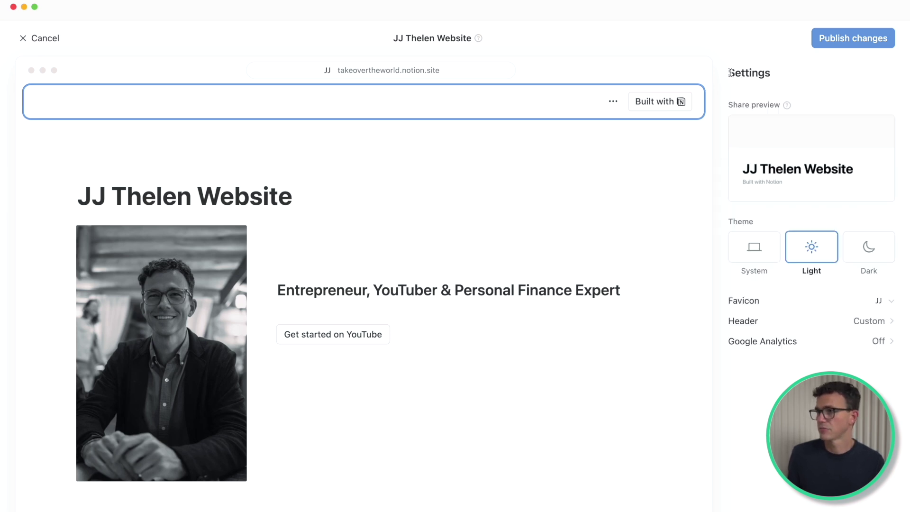
{"action": "left_click", "coordinate": [839, 41]}
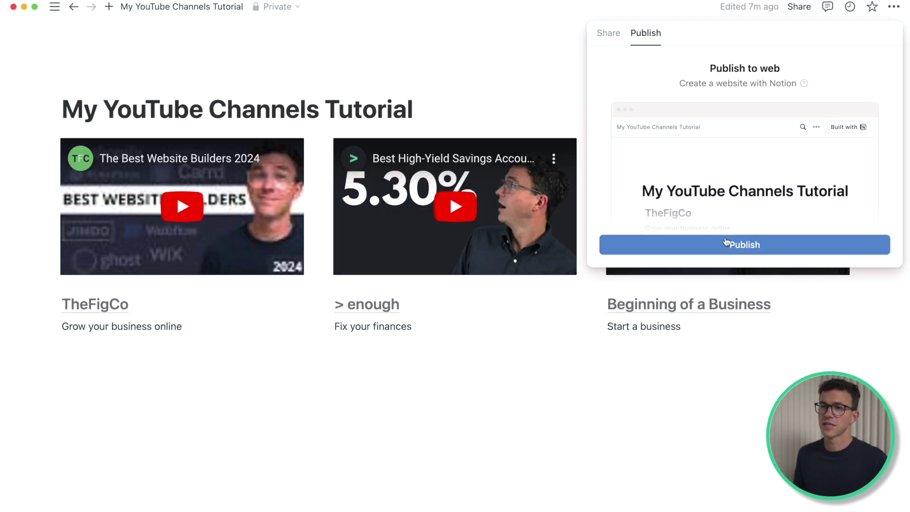
Step: Publish the YouTube Channels page as discoverable by search engines, with Duplicate as template turned off
{"action": "left_click", "coordinate": [744, 244]}
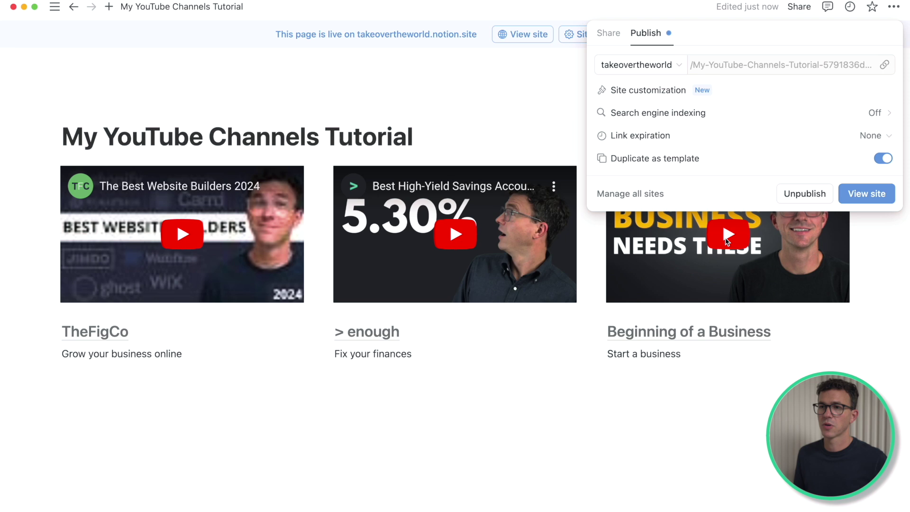
{"action": "left_click", "coordinate": [876, 117]}
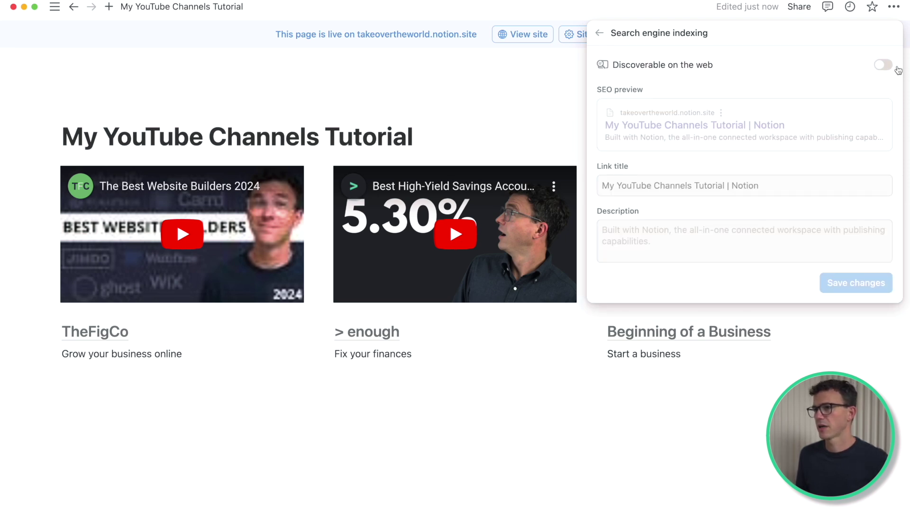
{"action": "left_click", "coordinate": [884, 65]}
{"action": "left_click", "coordinate": [853, 284]}
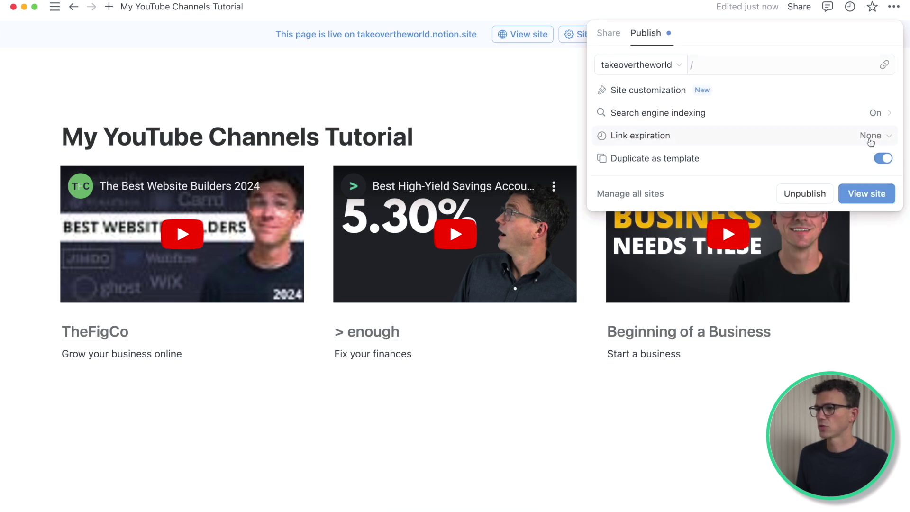
{"action": "left_click", "coordinate": [883, 158]}
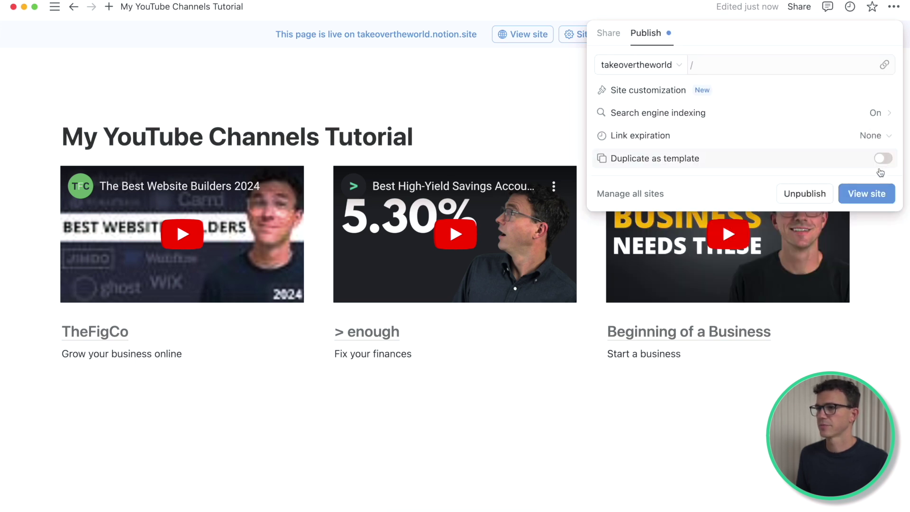
Step: In site customization, hide Breadcrumbs and Search from the site header
{"action": "left_click", "coordinate": [705, 92]}
{"action": "left_click", "coordinate": [817, 303]}
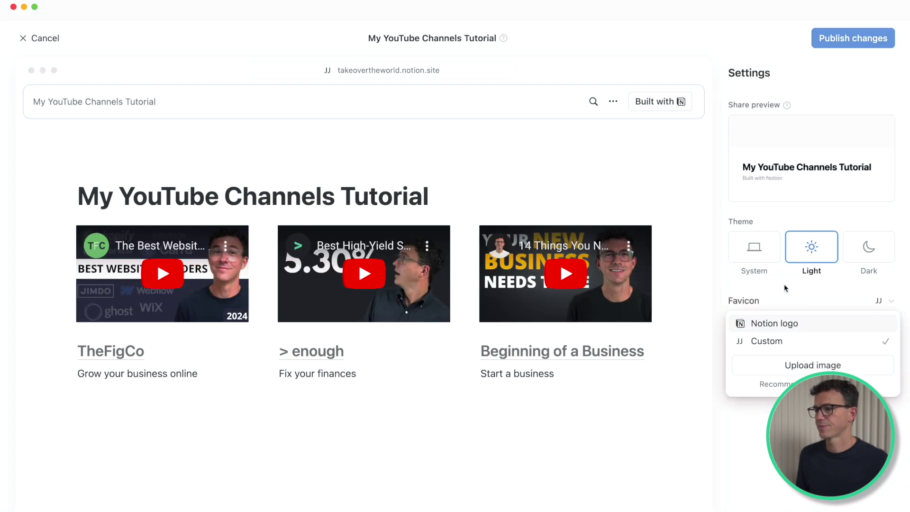
{"action": "left_click", "coordinate": [795, 326]}
{"action": "left_click", "coordinate": [886, 108]}
{"action": "left_click", "coordinate": [885, 127]}
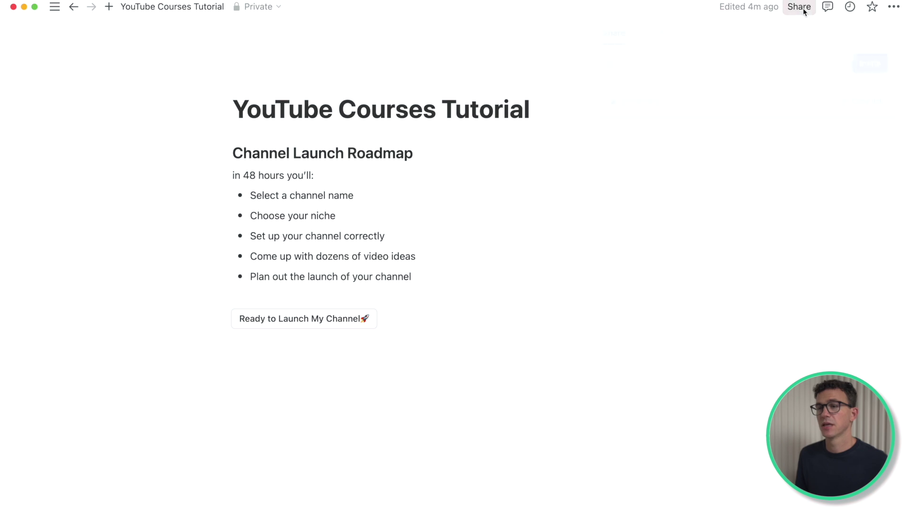
Step: Publish the YouTube Courses Tutorial with the teleprompter photo as share preview, then publish the newsletter page
{"action": "left_click", "coordinate": [801, 7]}
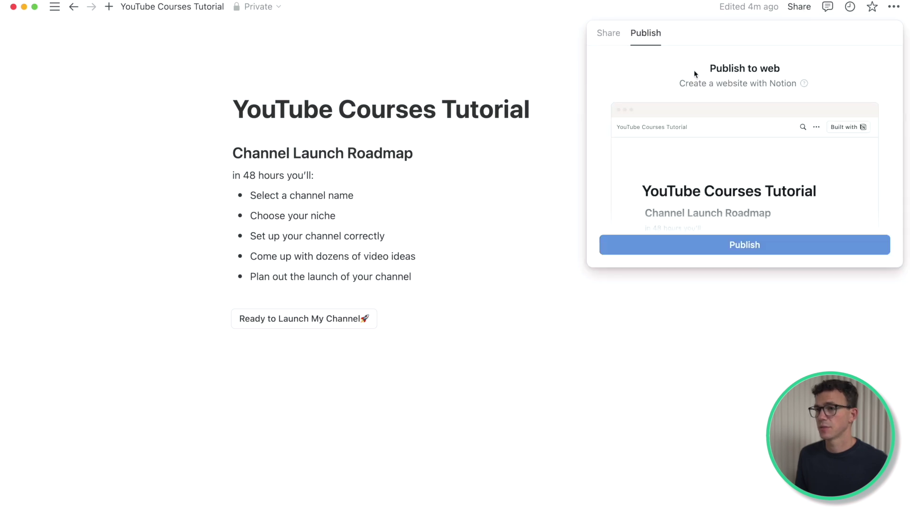
{"action": "left_click", "coordinate": [767, 239]}
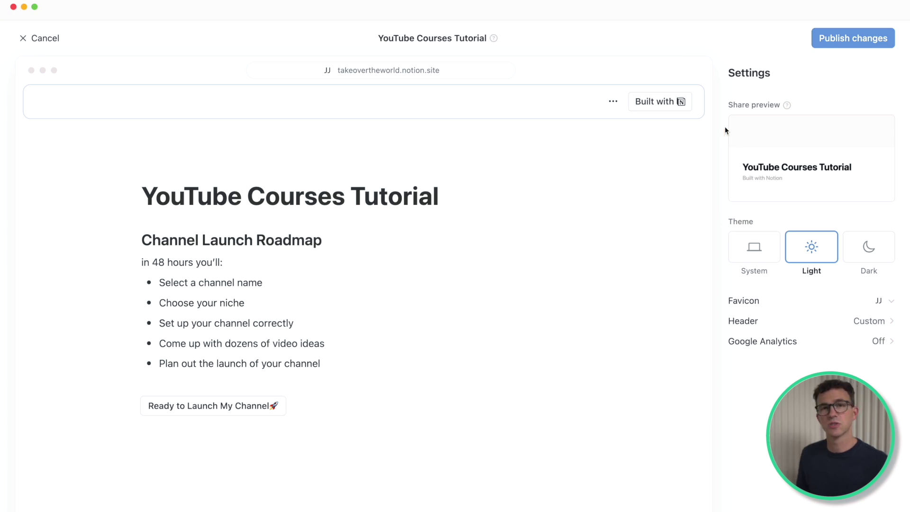
{"action": "left_click", "coordinate": [846, 132]}
{"action": "left_click", "coordinate": [375, 247]}
{"action": "left_click", "coordinate": [639, 379]}
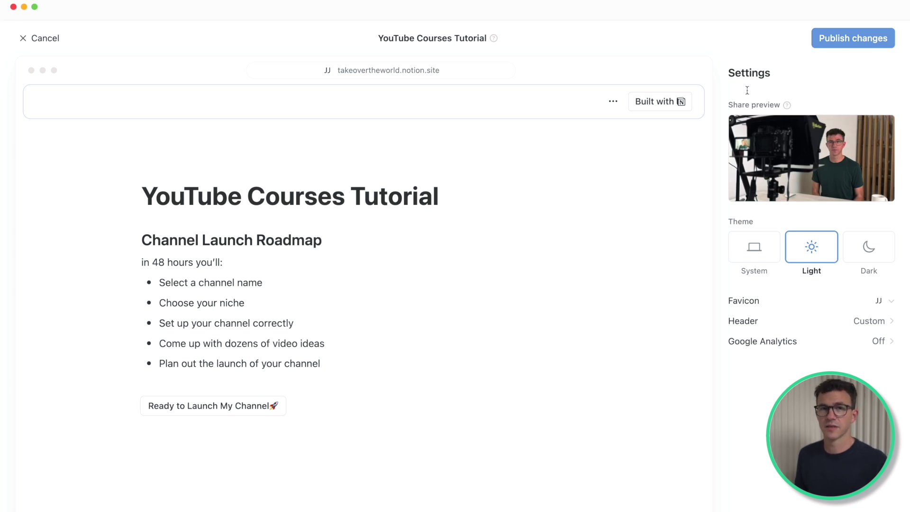
{"action": "left_click", "coordinate": [844, 44]}
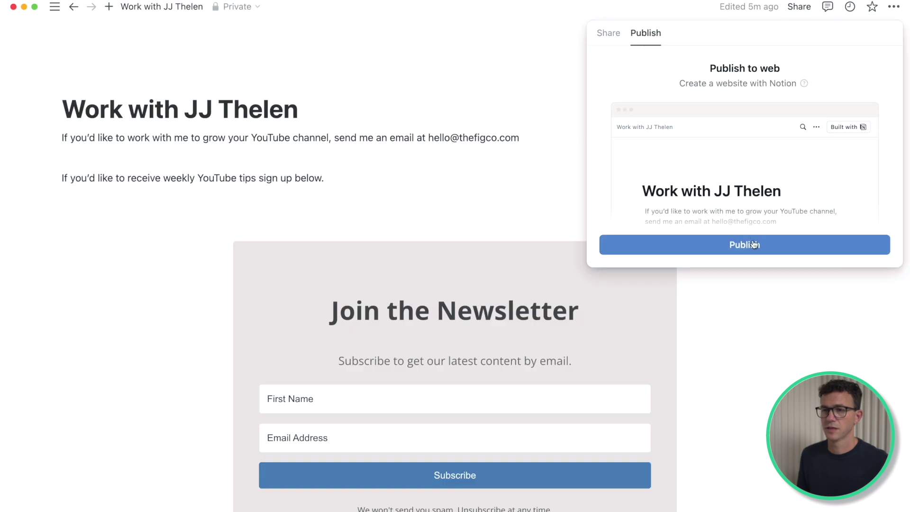
{"action": "left_click", "coordinate": [766, 244]}
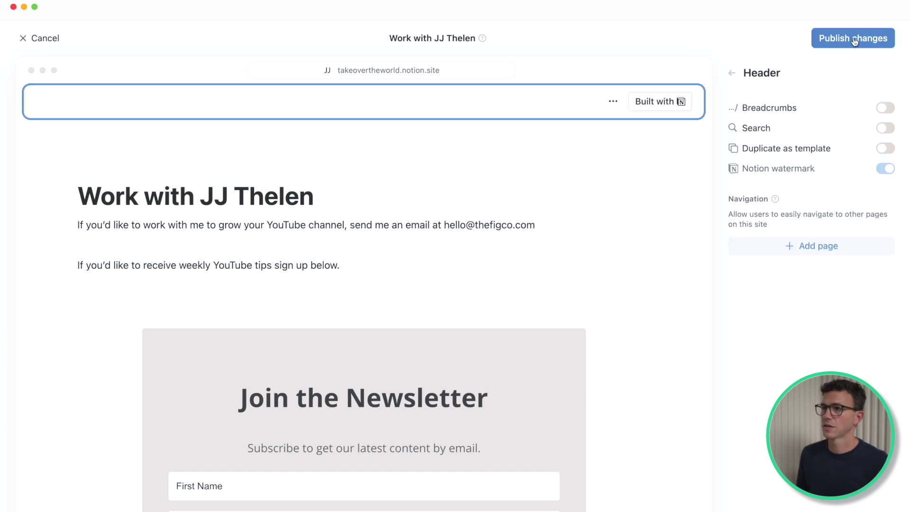
{"action": "left_click", "coordinate": [854, 38]}
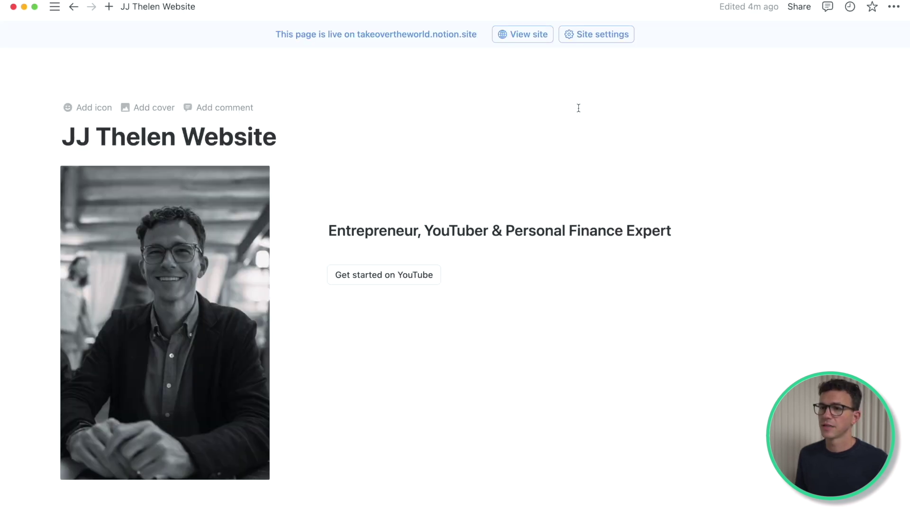
Step: Link the footer's Home item to the homepage and the next footer item to its page
{"action": "scroll", "coordinate": [427, 201], "scroll_direction": "down", "scroll_amount": 5}
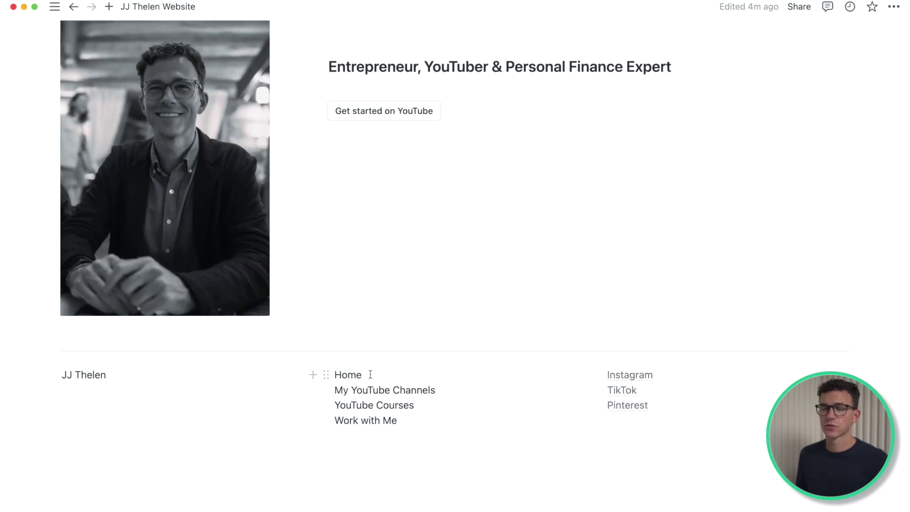
{"action": "left_click_drag", "start_coordinate": [363, 375], "coordinate": [334, 375]}
{"action": "key", "text": "super+k"}
{"action": "left_click", "coordinate": [309, 448]}
{"action": "left_click", "coordinate": [629, 297]}
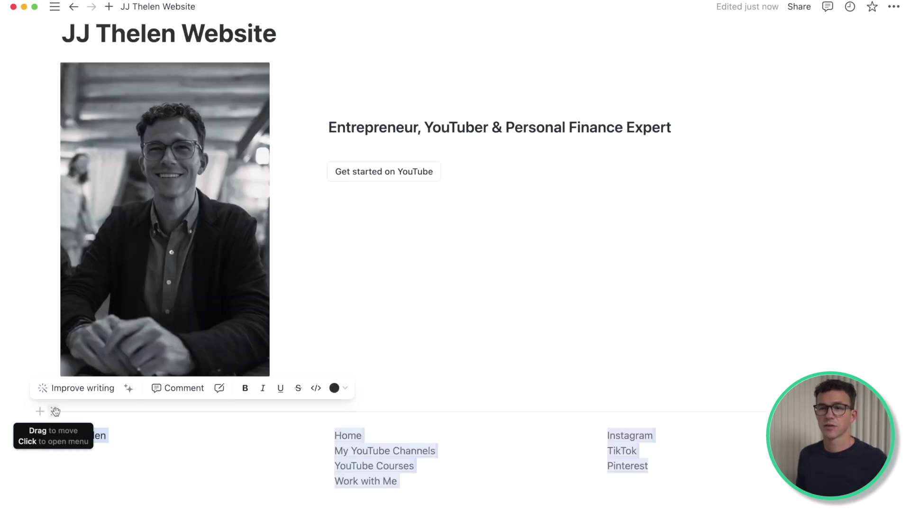
Step: Copy the footer blocks and paste them onto the YouTube Courses Tutorial page, made full width
{"action": "left_click", "coordinate": [56, 411]}
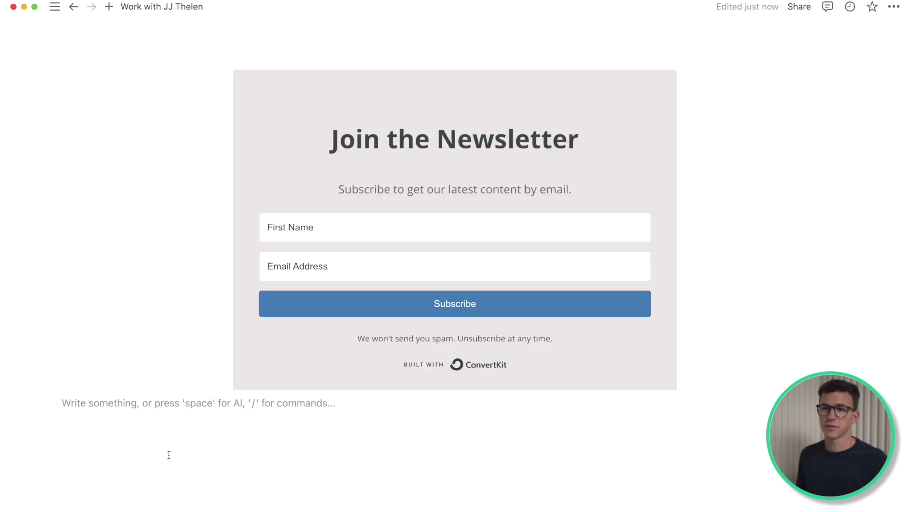
{"action": "type", "text": "JJ Thelen Home My YouTube Channels YouTube Courses Work with Me Instagram TikTok Pinterest"}
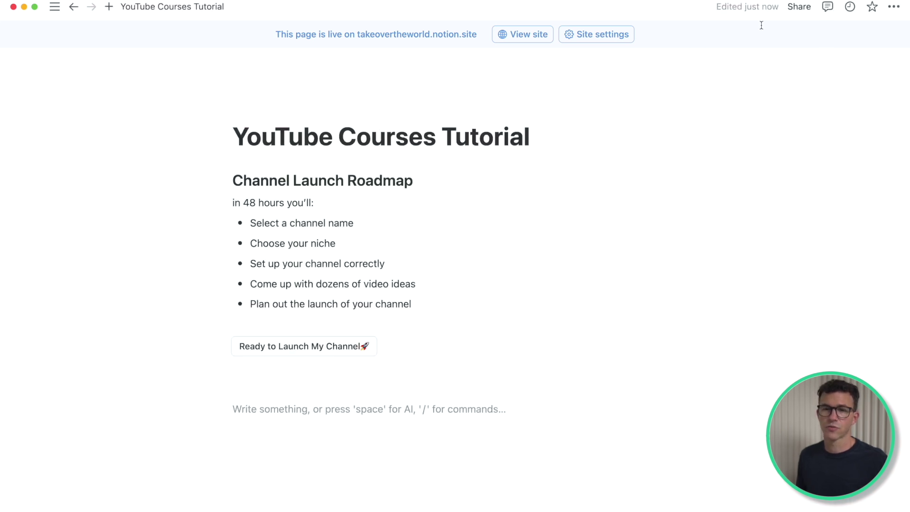
{"action": "left_click", "coordinate": [893, 6]}
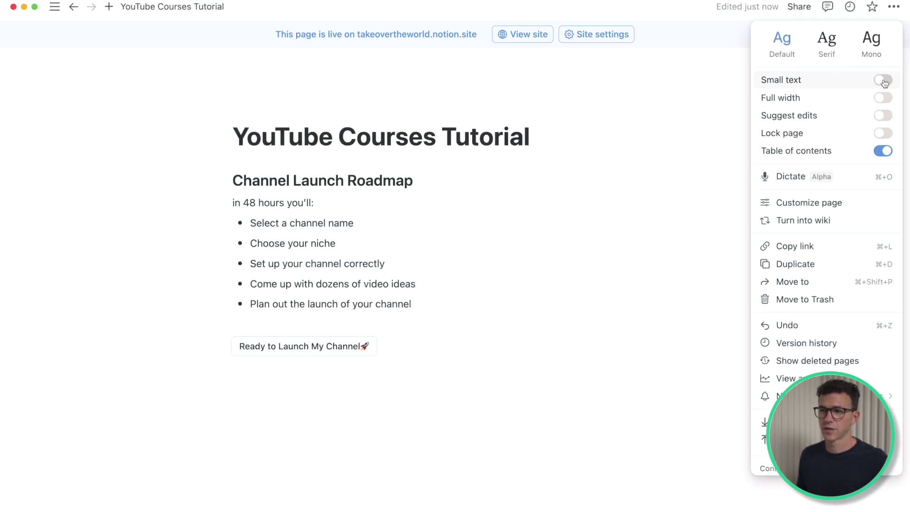
{"action": "left_click", "coordinate": [883, 97]}
{"action": "left_click", "coordinate": [91, 387]}
{"action": "key", "text": "super+v"}
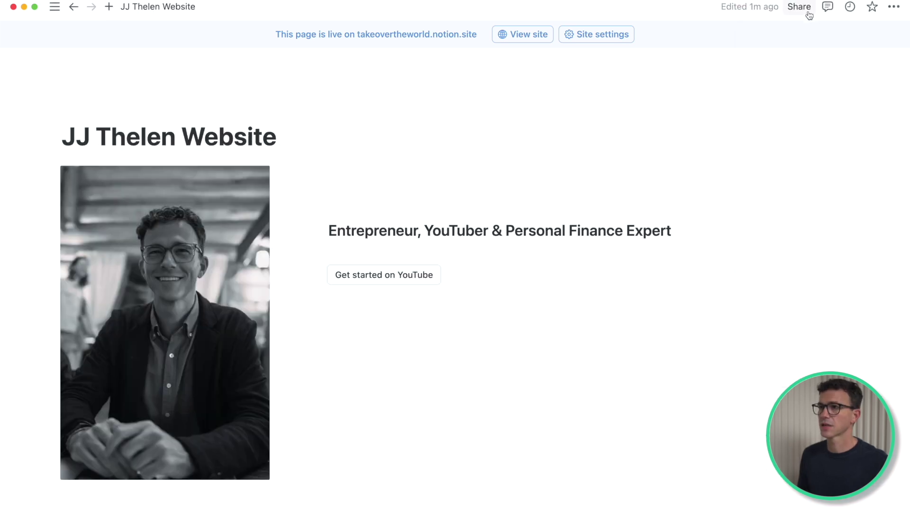
{"action": "left_click", "coordinate": [800, 8]}
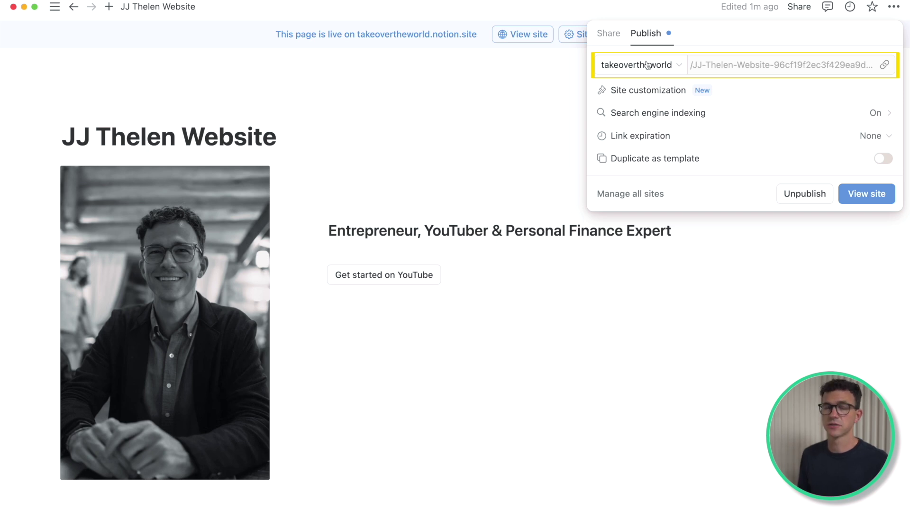
Step: Create a new free Notion domain named 'jjthelen'
{"action": "left_click", "coordinate": [647, 64]}
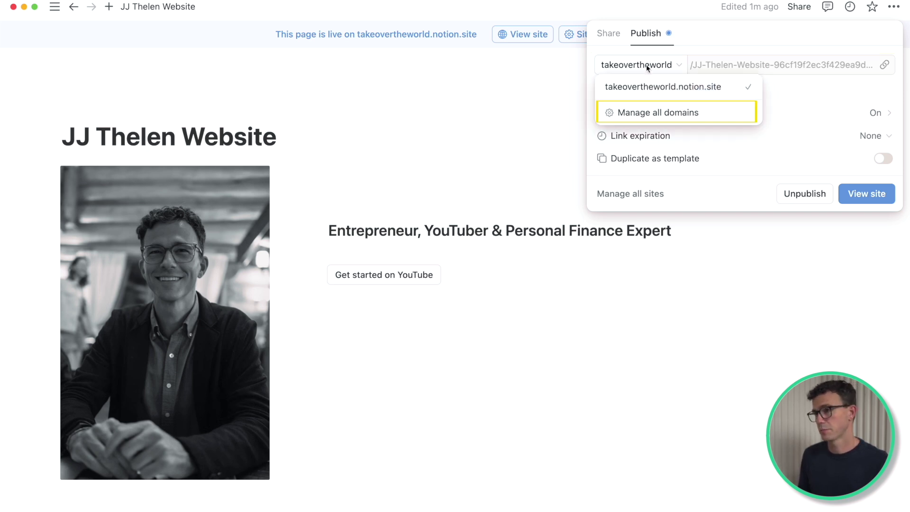
{"action": "left_click", "coordinate": [640, 112]}
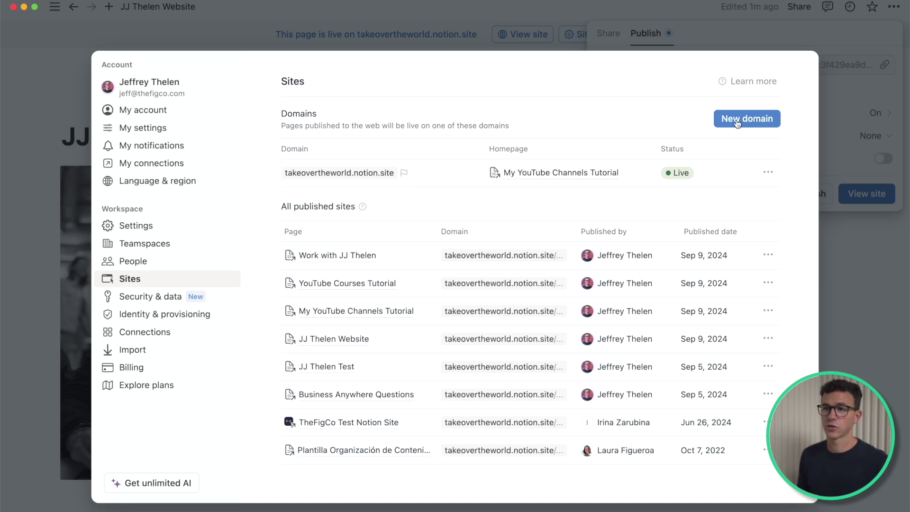
{"action": "left_click", "coordinate": [738, 124]}
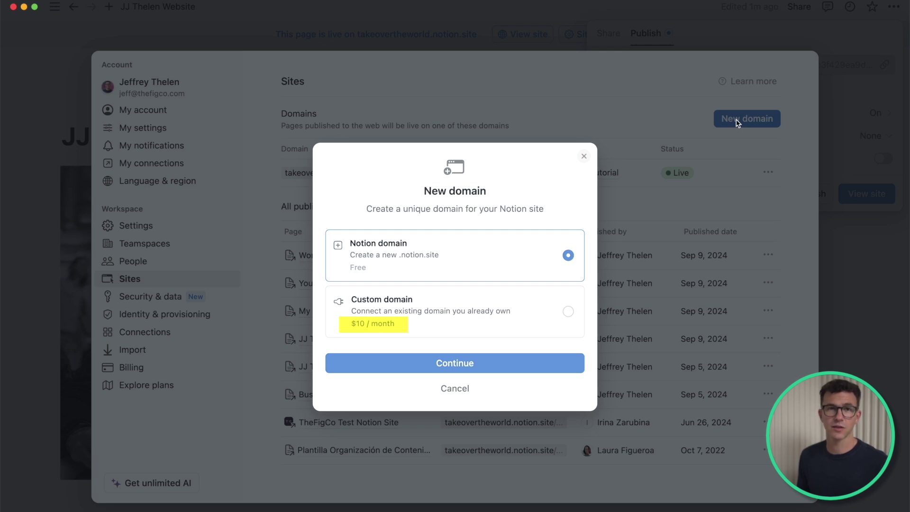
{"action": "left_click", "coordinate": [454, 363]}
{"action": "type", "text": "jjthelen"}
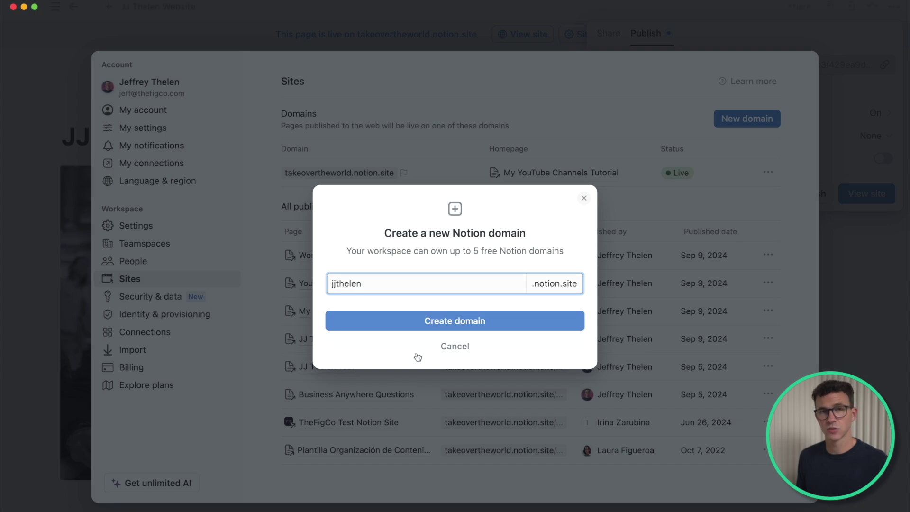
{"action": "left_click", "coordinate": [442, 324]}
Step: Move the homepage onto the new jjthelen.notion.site domain
{"action": "left_click", "coordinate": [641, 65]}
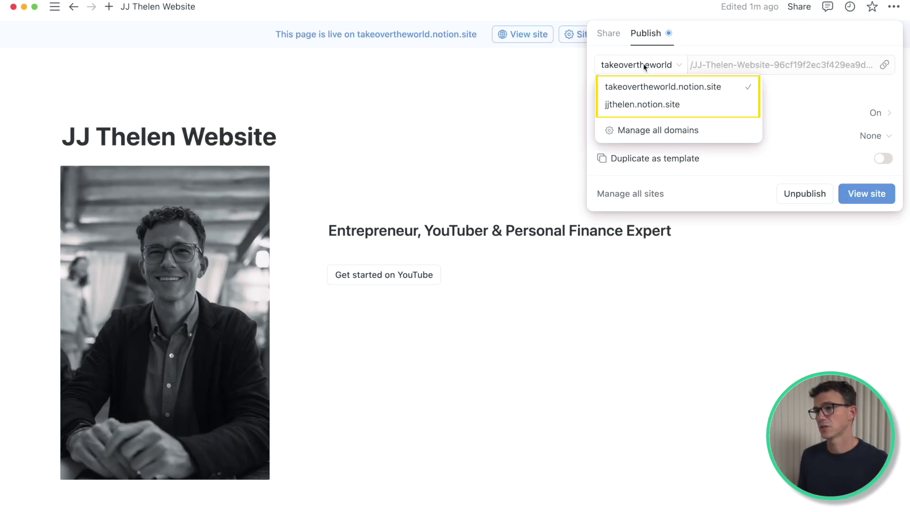
{"action": "left_click", "coordinate": [651, 104]}
{"action": "mouse_move", "coordinate": [730, 67]}
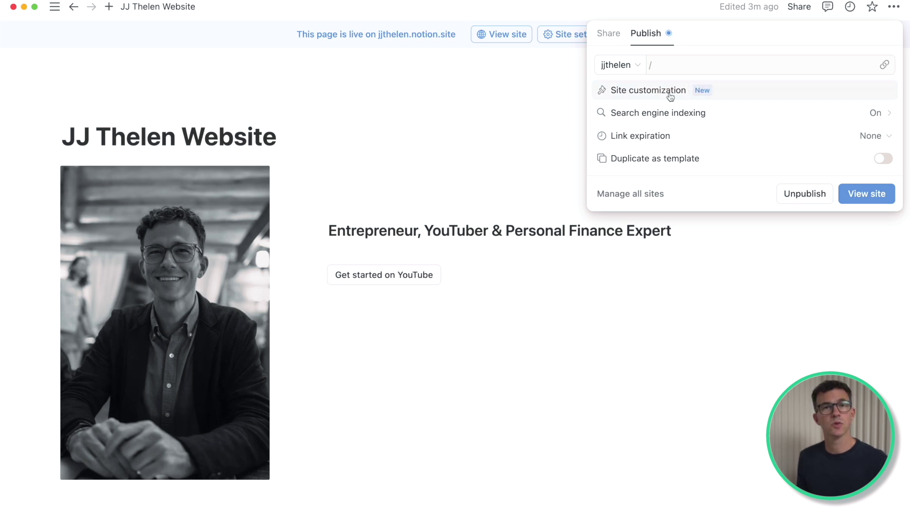
Step: Open the header settings for jjthelen.notion.site and search 'my' for a page to add to navigation
{"action": "left_click", "coordinate": [670, 96]}
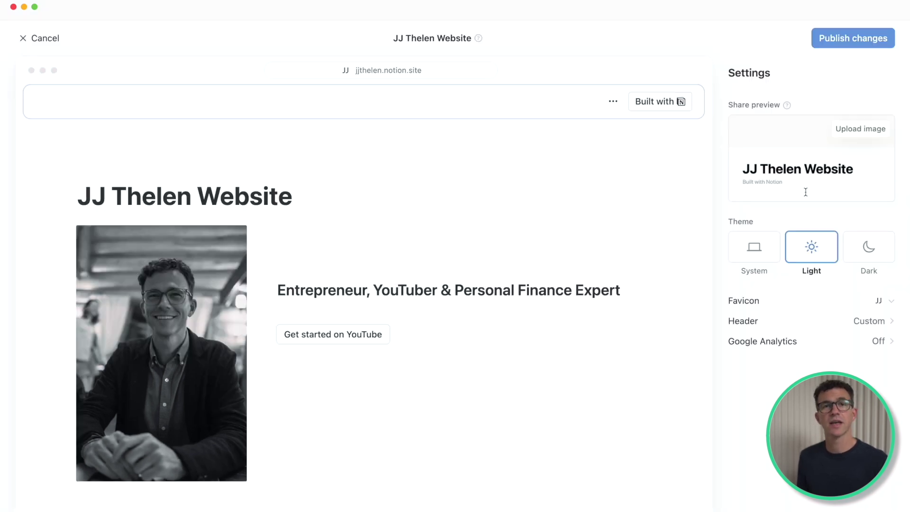
{"action": "left_click", "coordinate": [828, 327]}
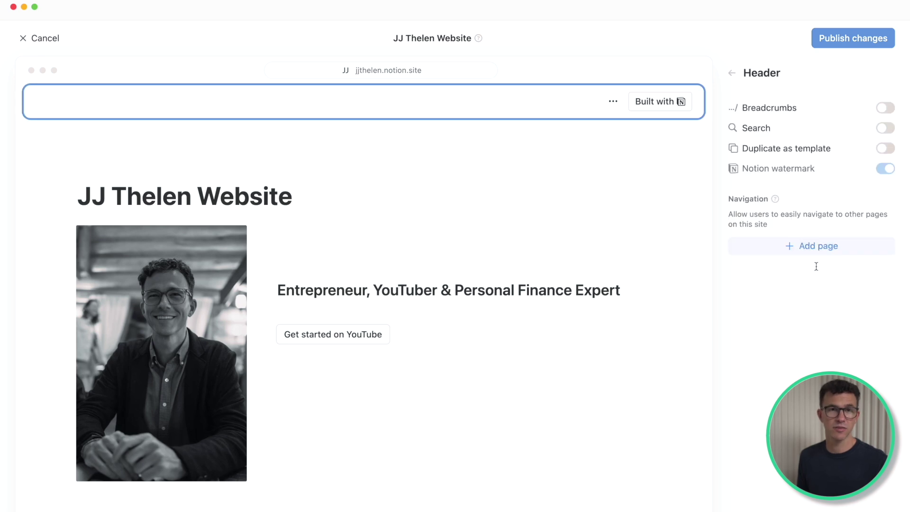
{"action": "left_click", "coordinate": [823, 247]}
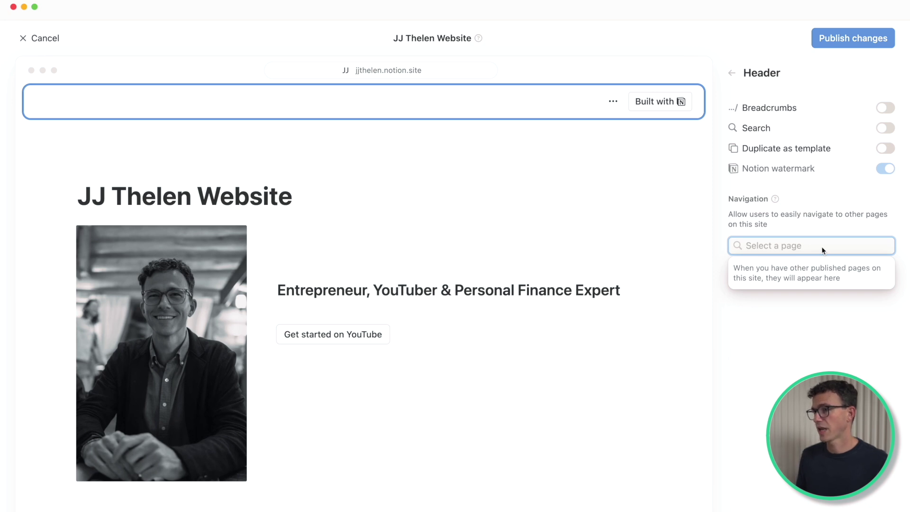
{"action": "type", "text": "my"}
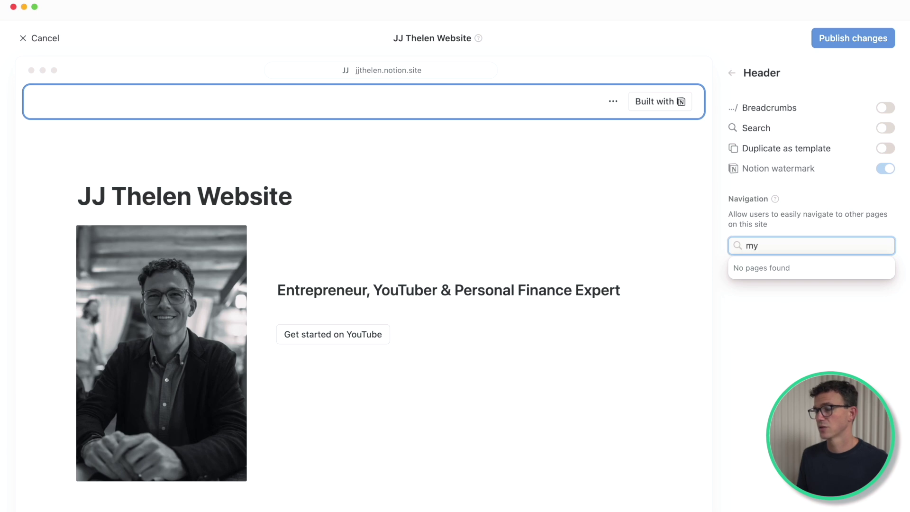
{"action": "key", "text": "BackSpace"}
{"action": "key", "text": "BackSpace"}
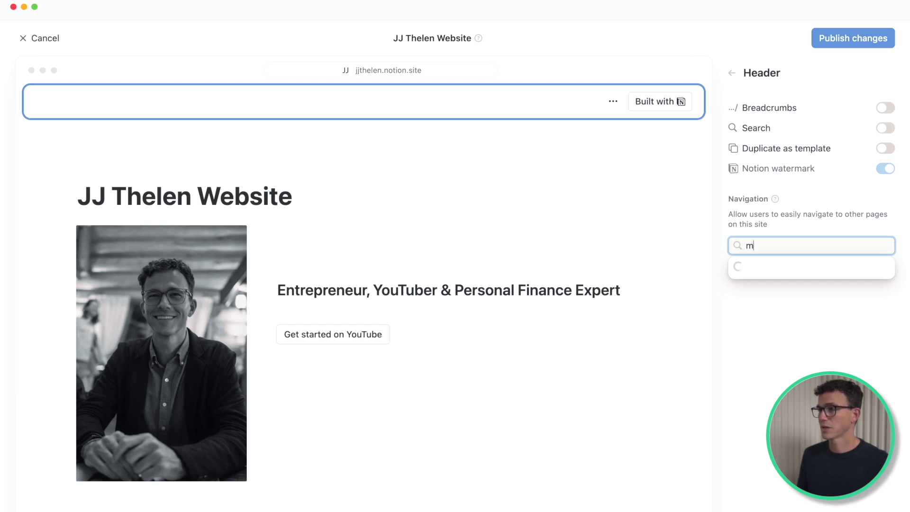
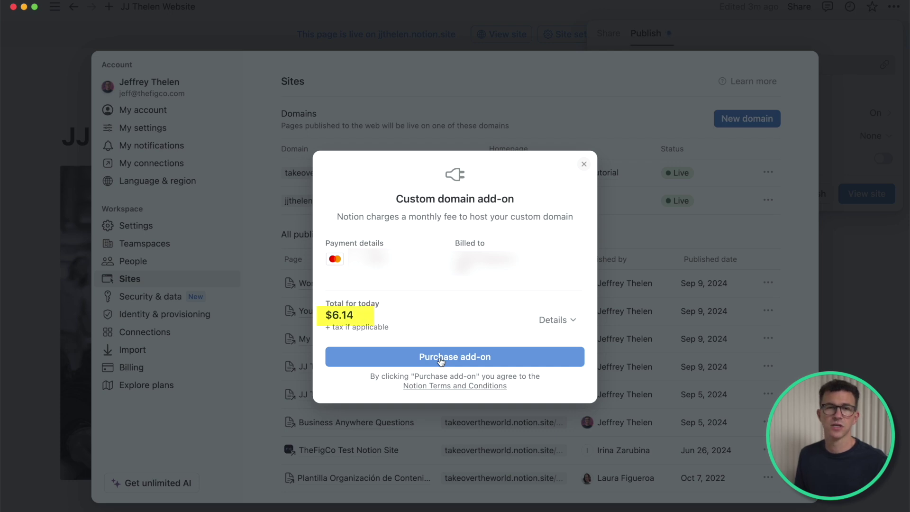
{"action": "left_click", "coordinate": [442, 362]}
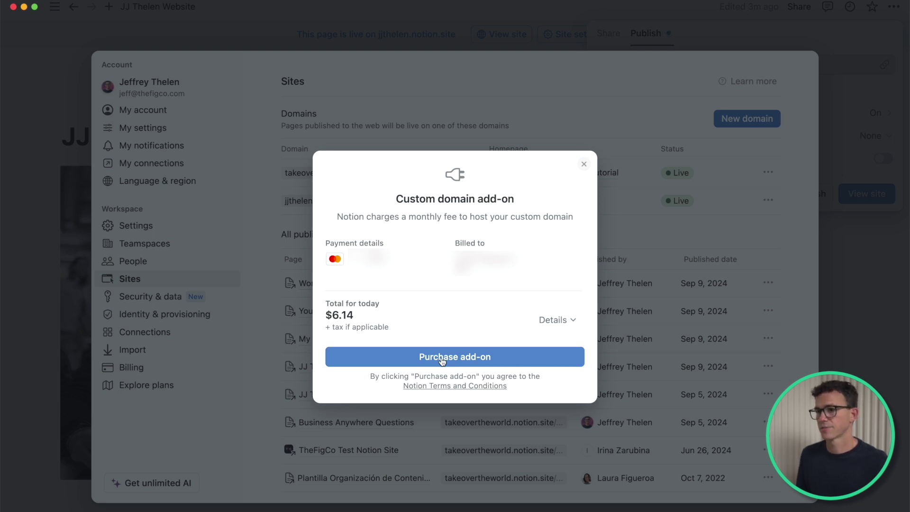
{"action": "left_click", "coordinate": [394, 292]}
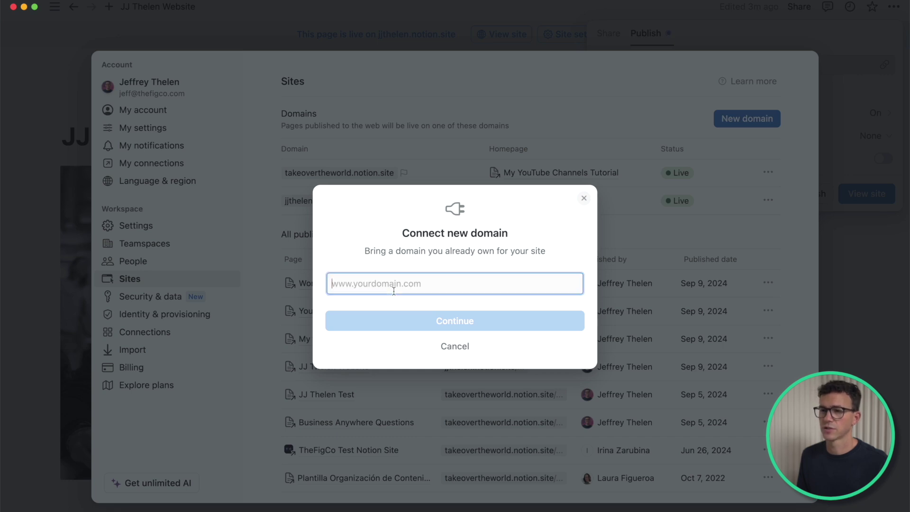
{"action": "type", "text": "www.thefig"}
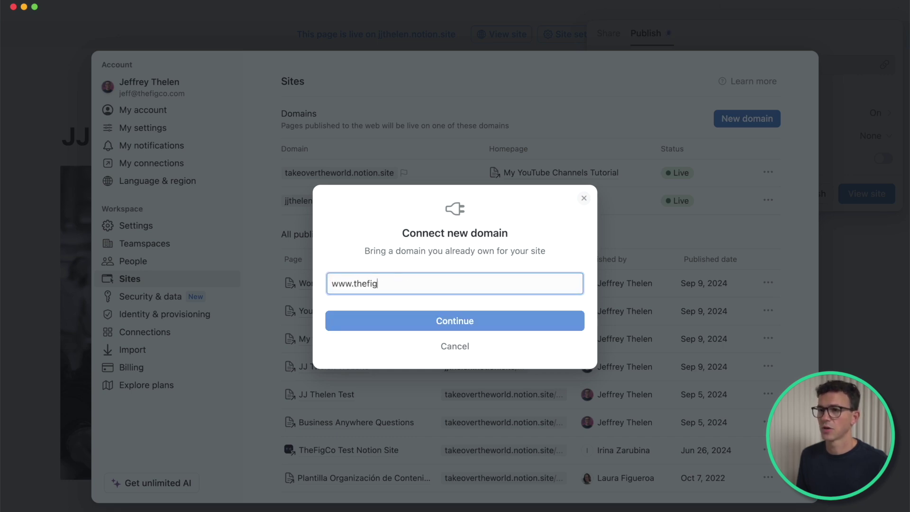
{"action": "type", "text": "cotutorials.com"}
{"action": "left_click", "coordinate": [400, 318]}
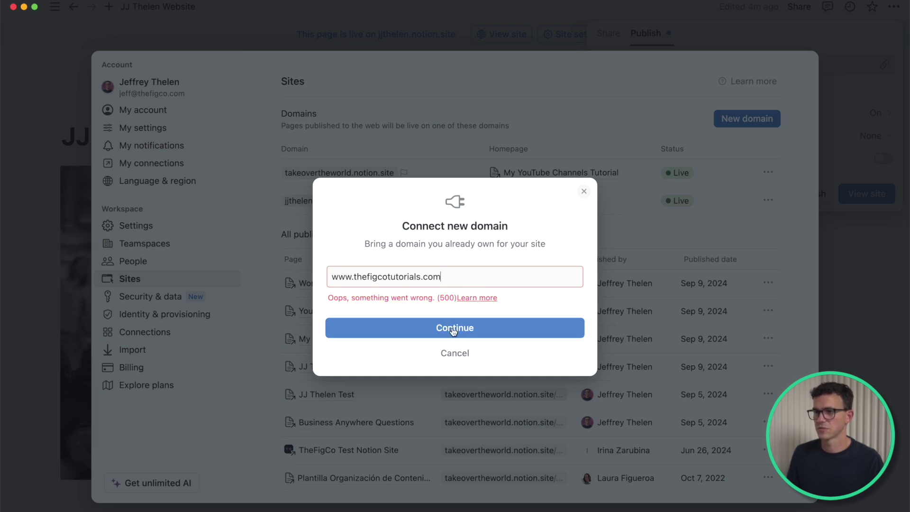
{"action": "left_click", "coordinate": [454, 359]}
{"action": "key", "text": "Escape"}
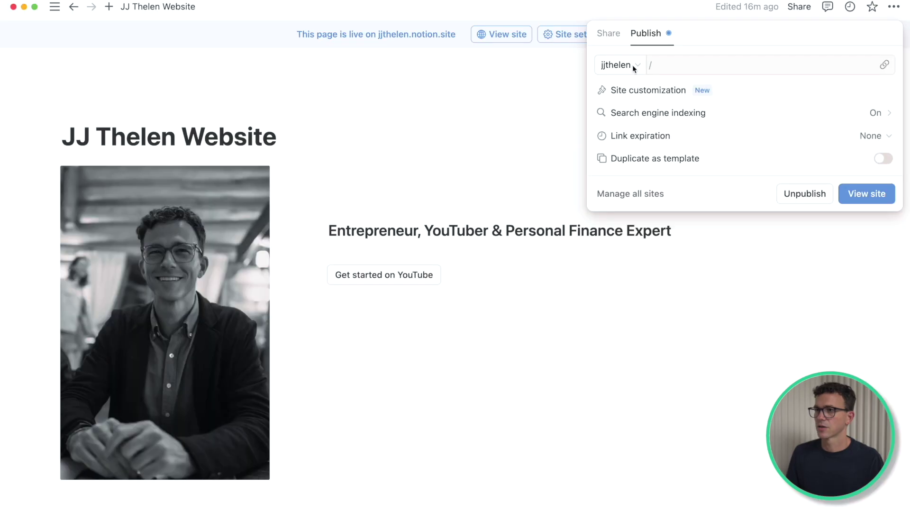
{"action": "left_click", "coordinate": [633, 65]}
{"action": "left_click", "coordinate": [651, 187]}
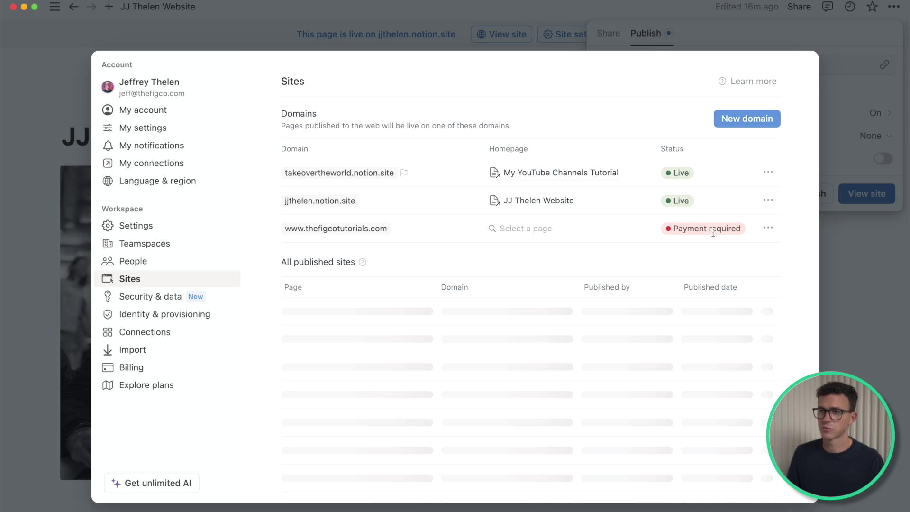
{"action": "left_click", "coordinate": [769, 228]}
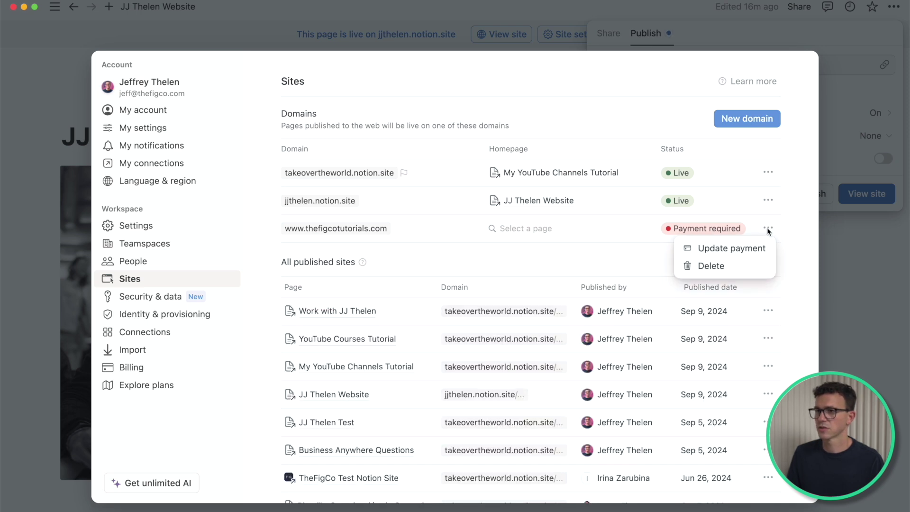
{"action": "left_click", "coordinate": [731, 249]}
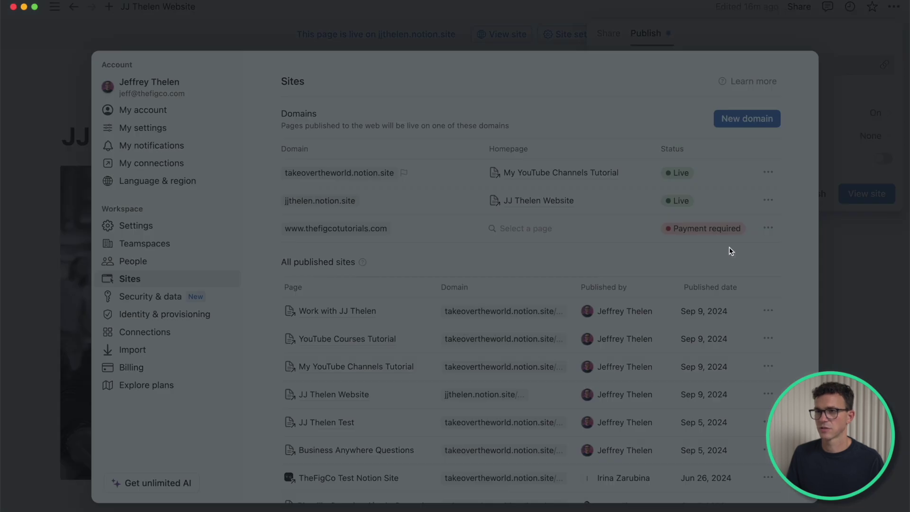
{"action": "left_click", "coordinate": [415, 367]}
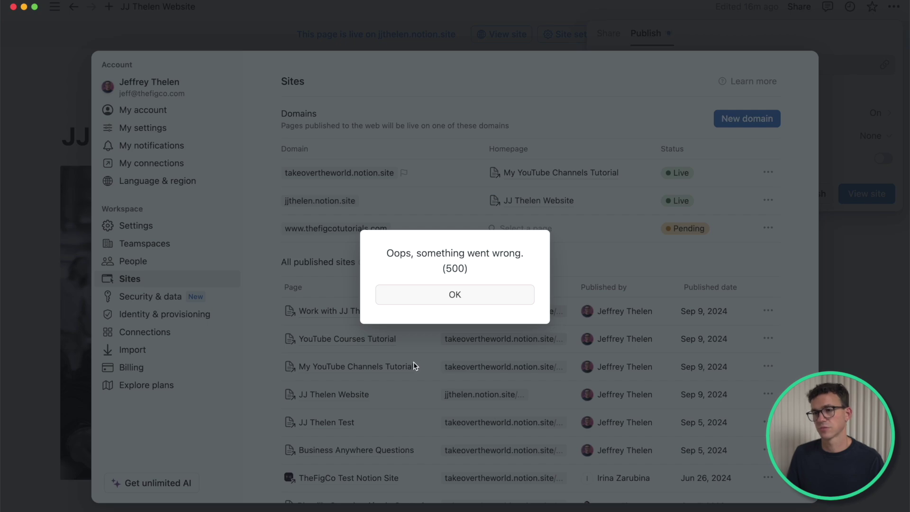
{"action": "left_click", "coordinate": [465, 297]}
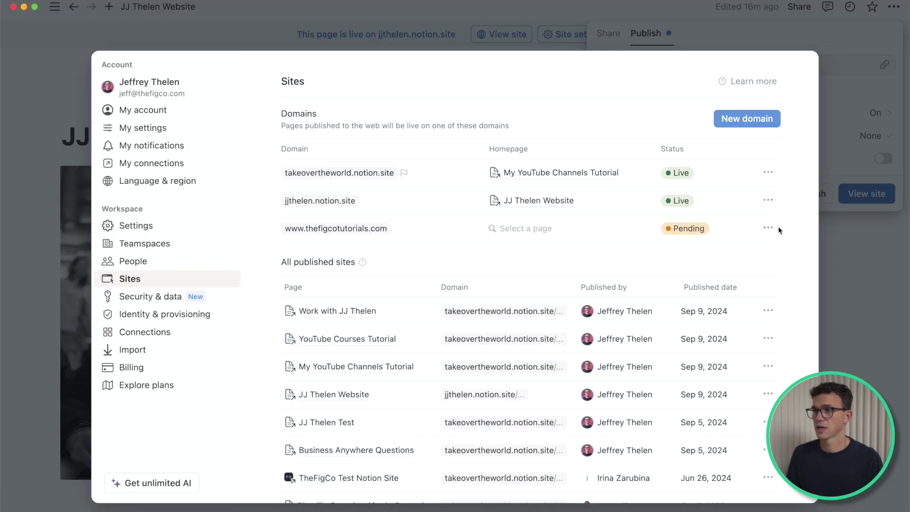
Step: Add a Porkbun CNAME record for host www pointing to external.notion.site
{"action": "left_click", "coordinate": [768, 228]}
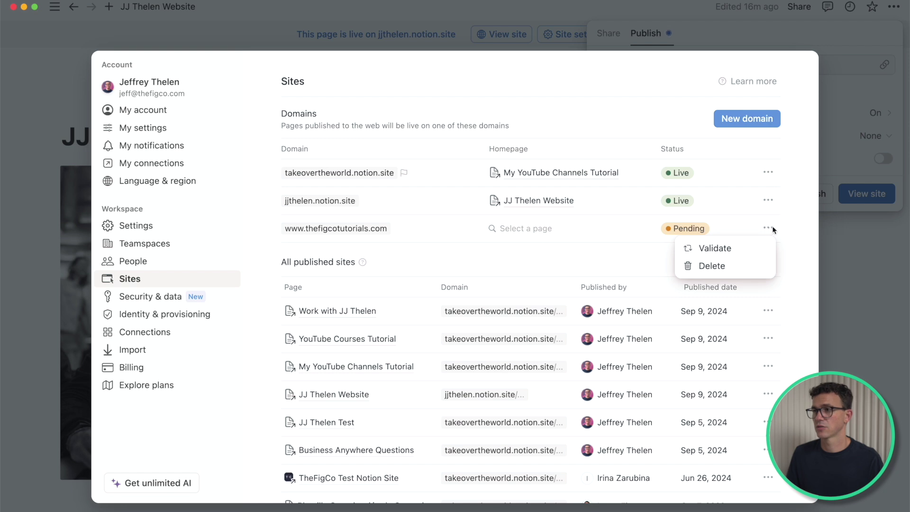
{"action": "left_click", "coordinate": [727, 249]}
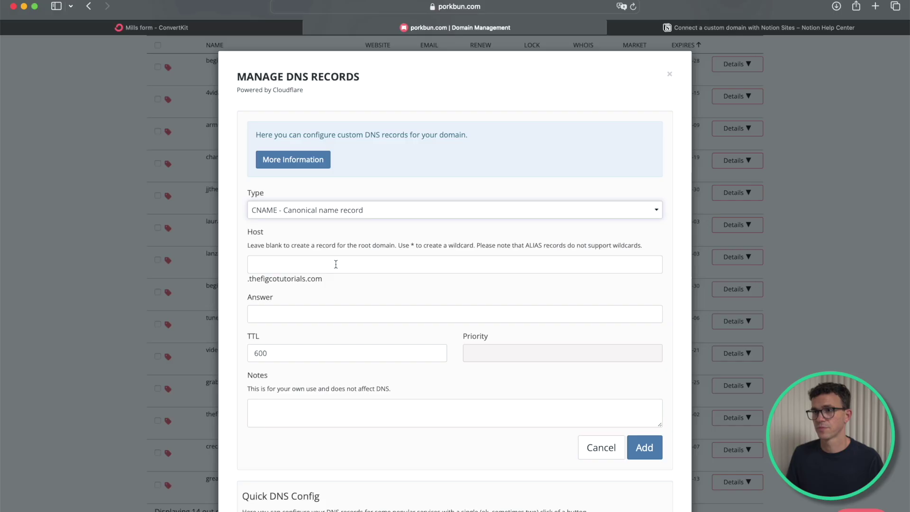
{"action": "left_click", "coordinate": [336, 265]}
{"action": "type", "text": "www"}
{"action": "left_click", "coordinate": [333, 313]}
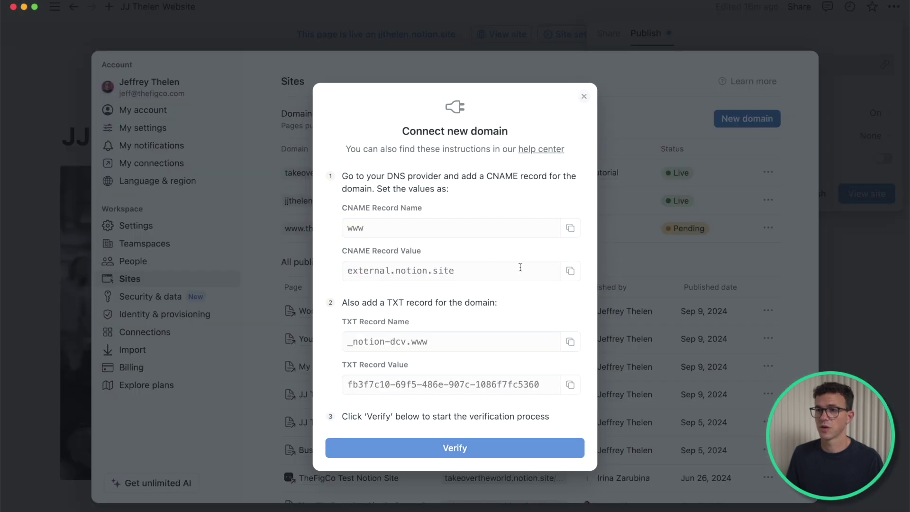
{"action": "left_click", "coordinate": [571, 271]}
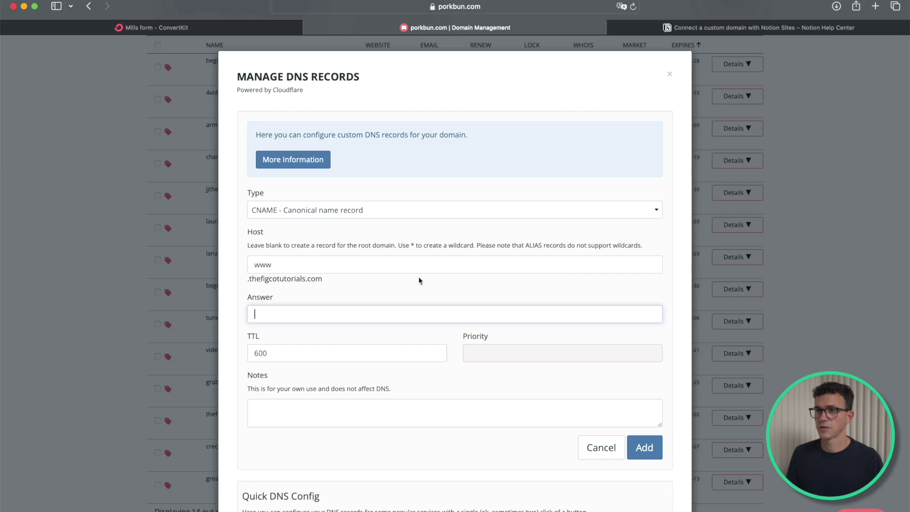
{"action": "key", "text": "super+v"}
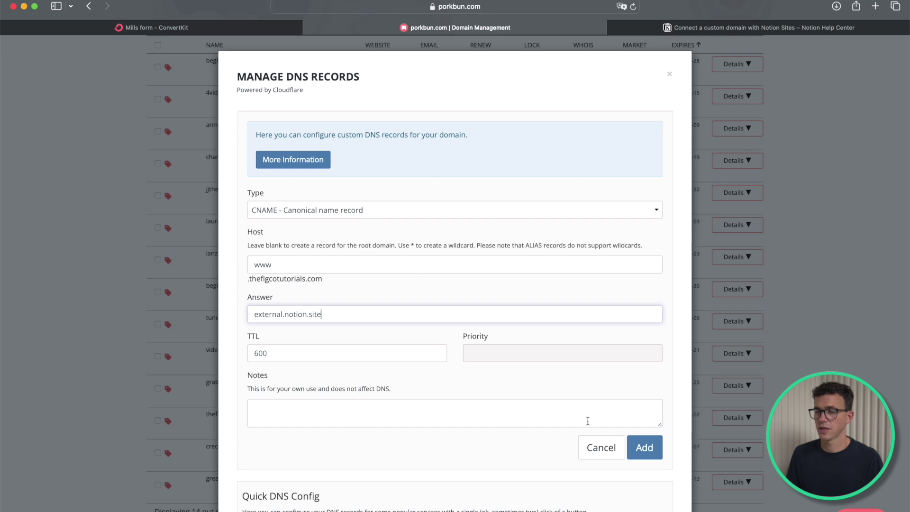
{"action": "left_click", "coordinate": [644, 448]}
Step: Add a TXT record with host _notion-dcv.www and Notion's verification value
{"action": "scroll", "coordinate": [516, 346], "scroll_direction": "down", "scroll_amount": 4}
{"action": "scroll", "coordinate": [517, 350], "scroll_direction": "up", "scroll_amount": 5}
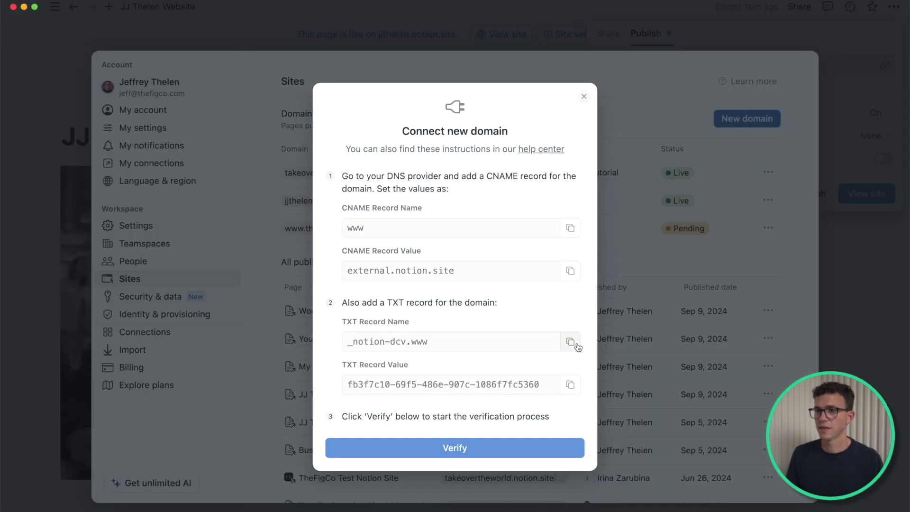
{"action": "left_click", "coordinate": [578, 346]}
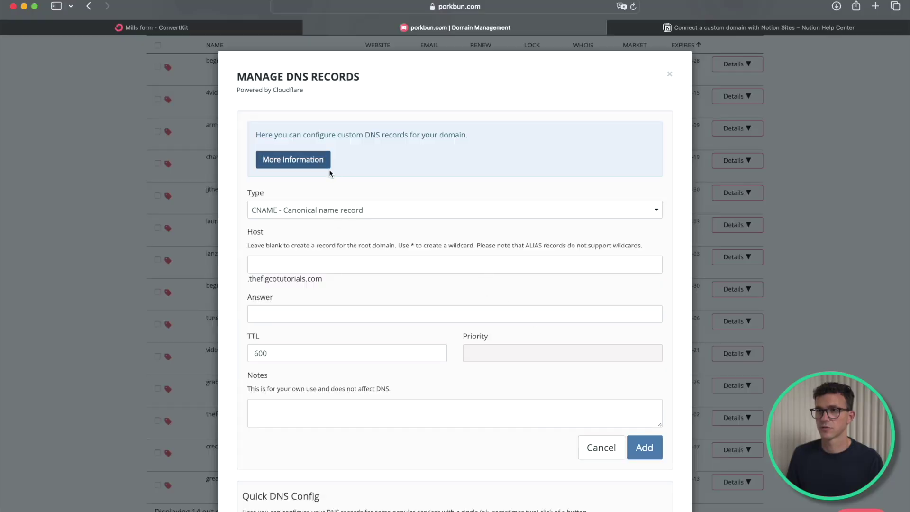
{"action": "left_click", "coordinate": [319, 210]}
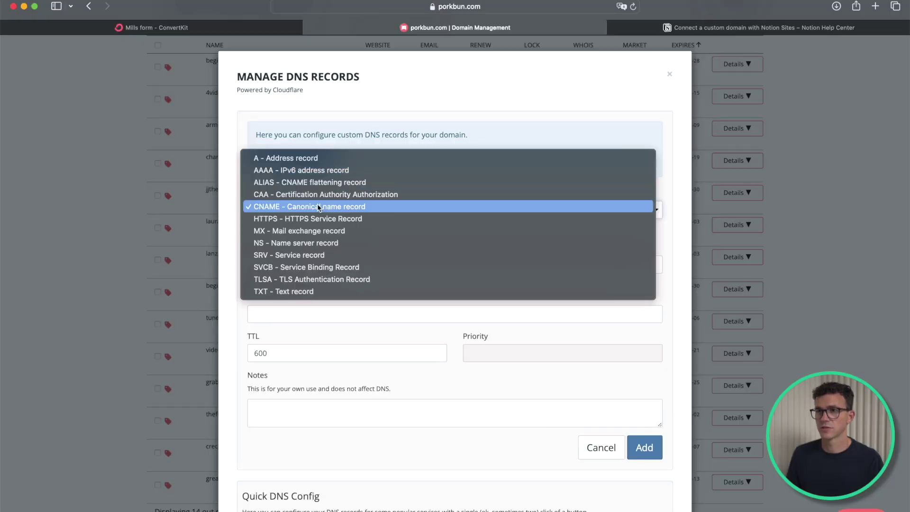
{"action": "left_click", "coordinate": [300, 292]}
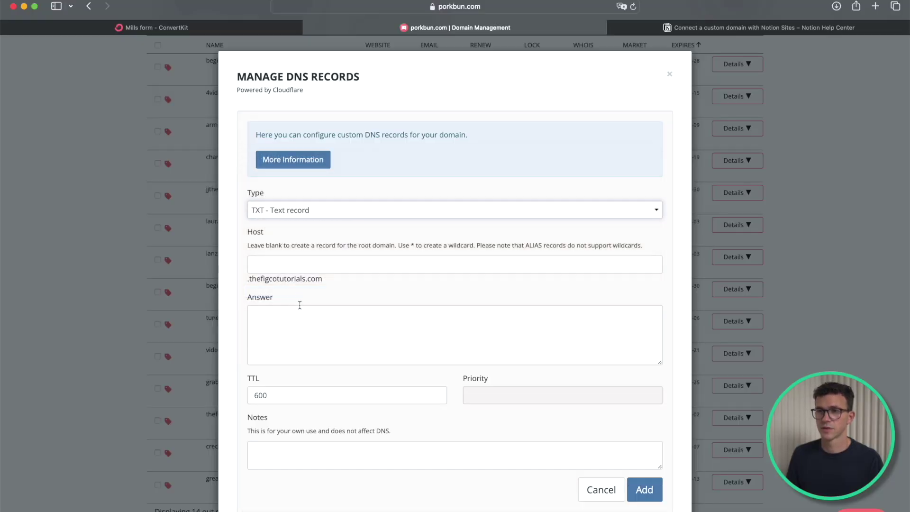
{"action": "left_click", "coordinate": [305, 261]}
{"action": "key", "text": "super+v"}
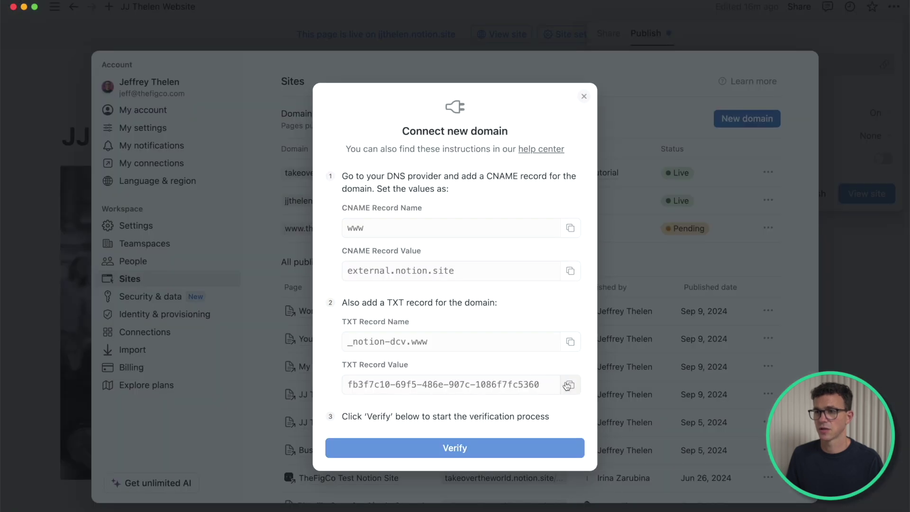
{"action": "left_click", "coordinate": [568, 386]}
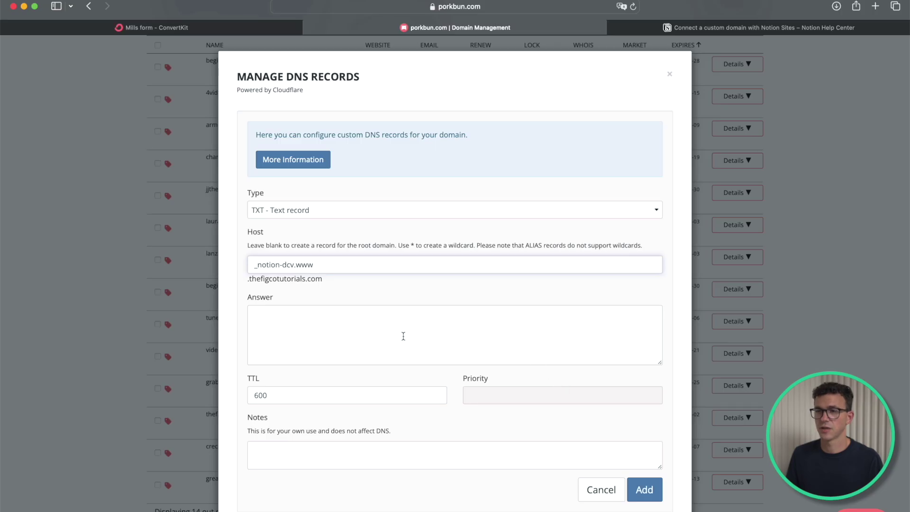
{"action": "left_click", "coordinate": [403, 336]}
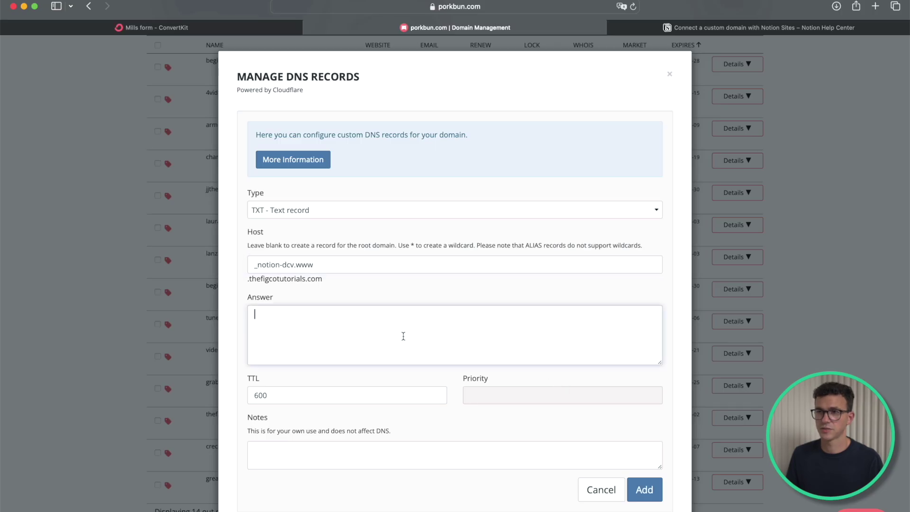
{"action": "key", "text": "super+v"}
{"action": "left_click", "coordinate": [638, 490]}
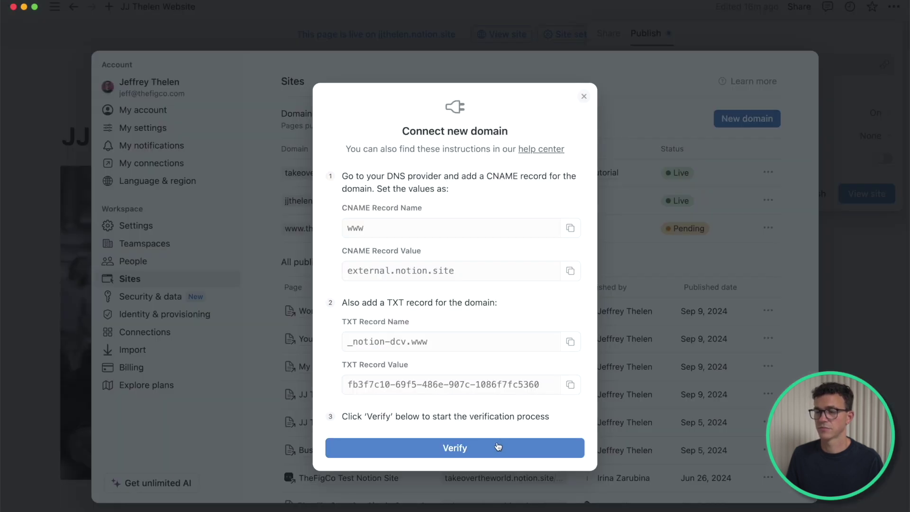
{"action": "left_click", "coordinate": [497, 447]}
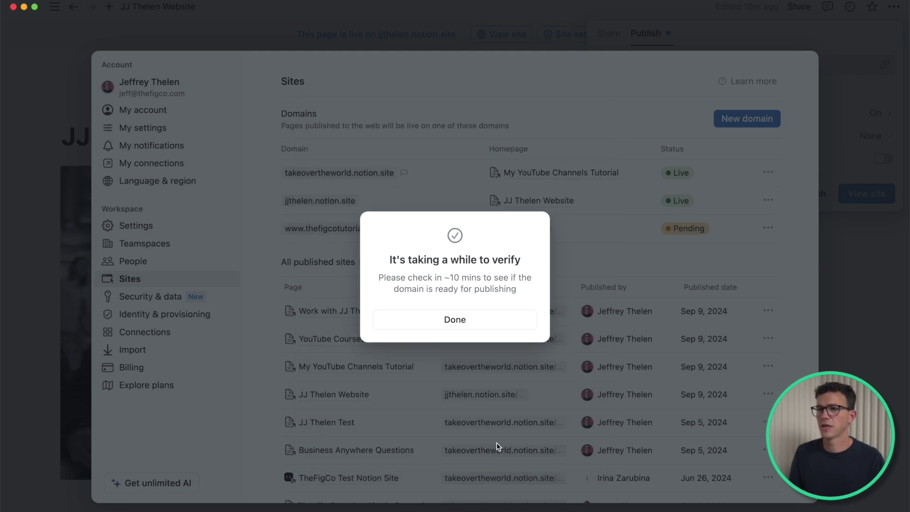
{"action": "left_click", "coordinate": [473, 320]}
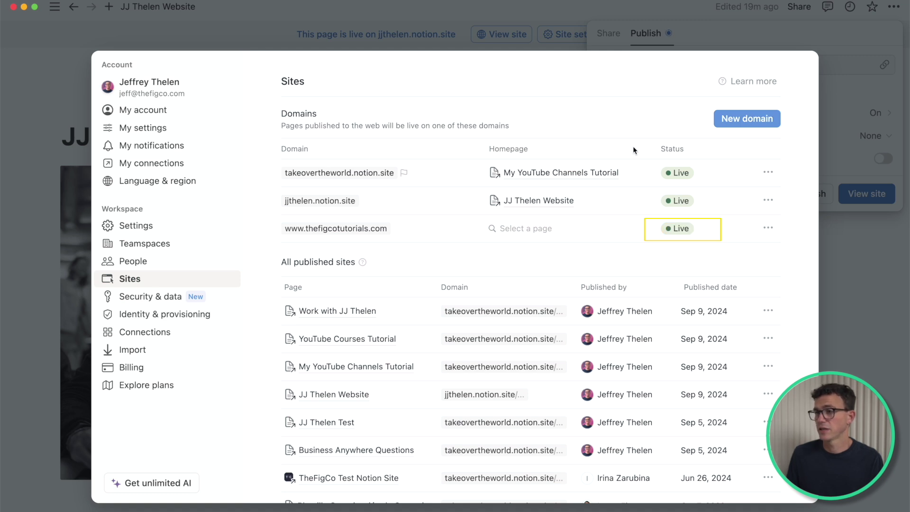
{"action": "left_click", "coordinate": [524, 228]}
{"action": "type", "text": "j"}
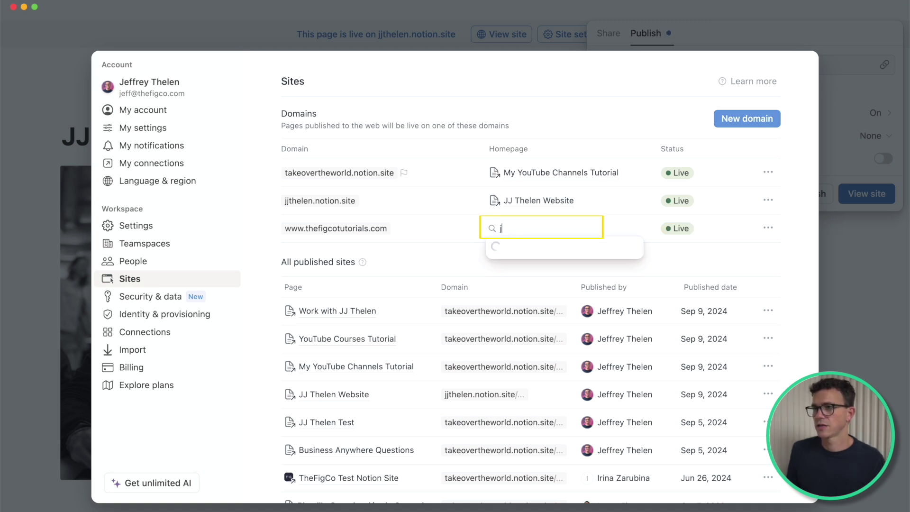
{"action": "type", "text": "j thelen w"}
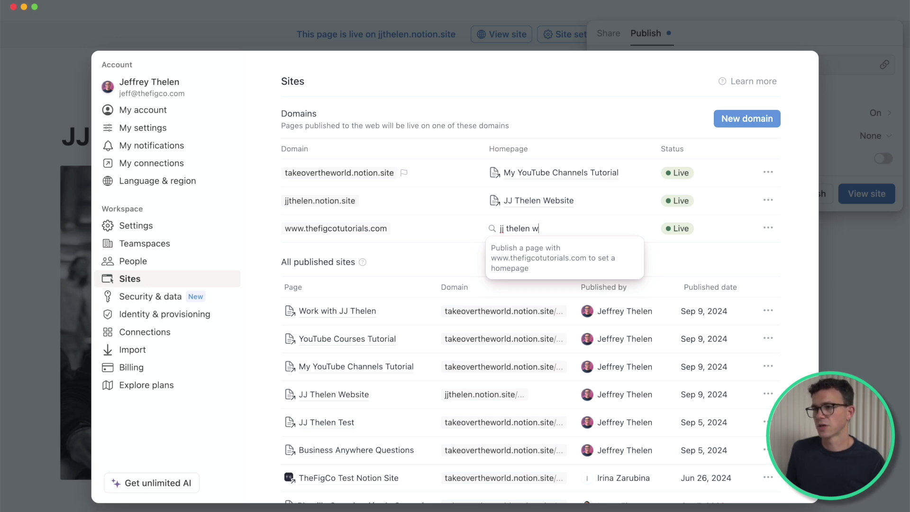
{"action": "left_click", "coordinate": [851, 264]}
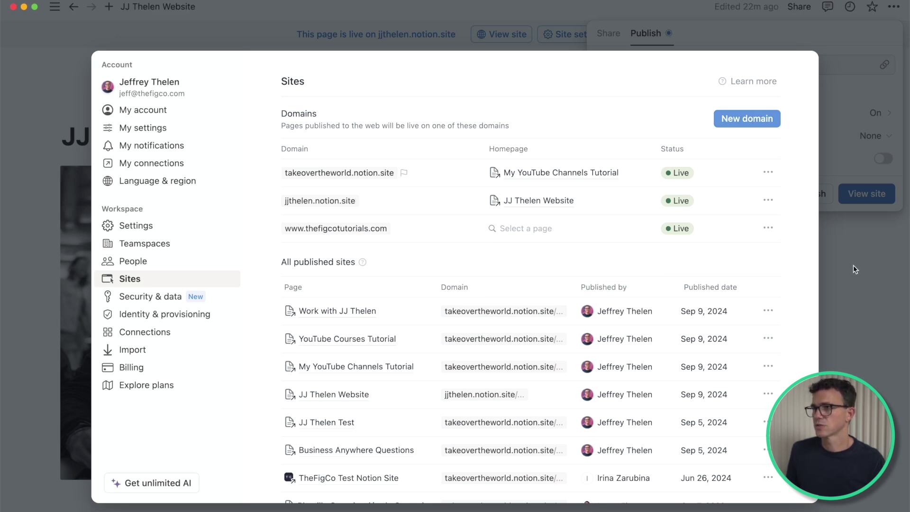
{"action": "left_click", "coordinate": [853, 266]}
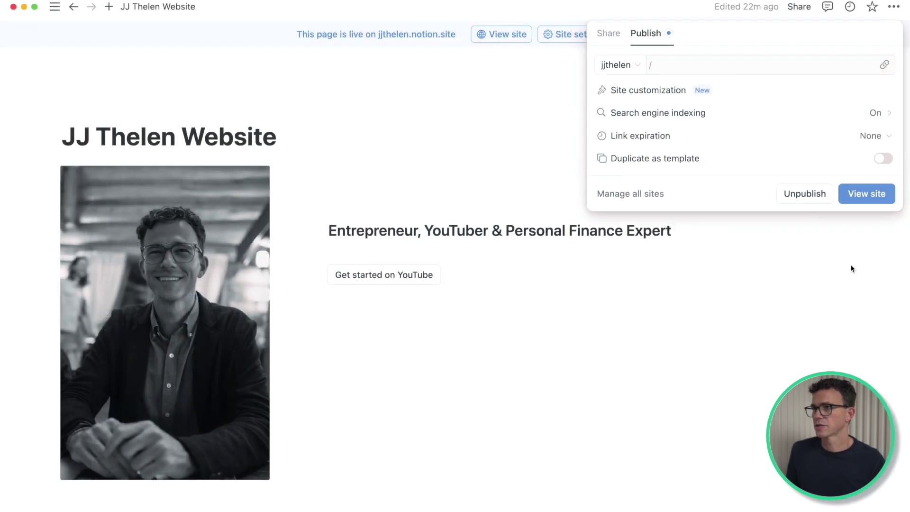
{"action": "left_click", "coordinate": [631, 67]}
{"action": "left_click", "coordinate": [642, 123]}
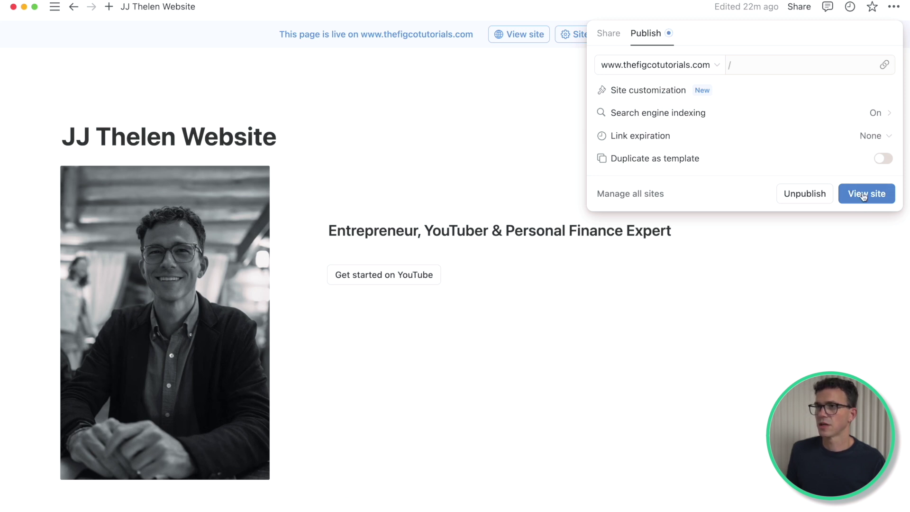
Step: View the live site at thefigcotutorials.com and begin adding a page in Header settings
{"action": "left_click", "coordinate": [864, 194]}
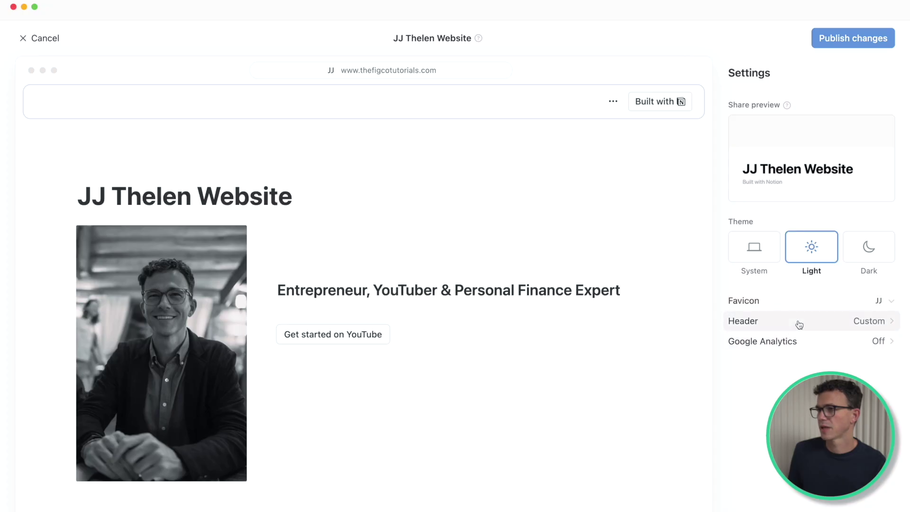
{"action": "left_click", "coordinate": [796, 321]}
{"action": "left_click", "coordinate": [792, 254]}
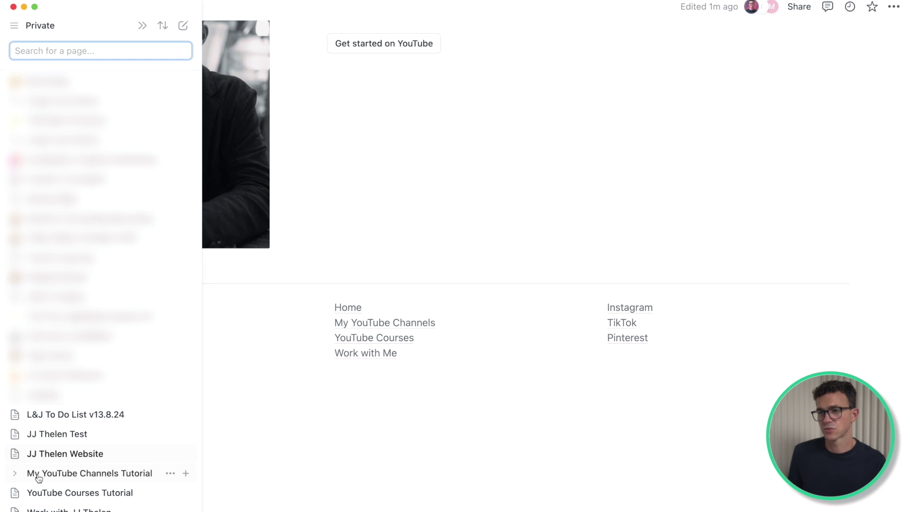
Step: Drag My YouTube Channels Tutorial, YouTube Courses Tutorial and work-with-me into the footer, deleting the old text lines
{"action": "left_click_drag", "start_coordinate": [37, 478], "coordinate": [374, 363]}
{"action": "left_click_drag", "start_coordinate": [68, 493], "coordinate": [398, 383]}
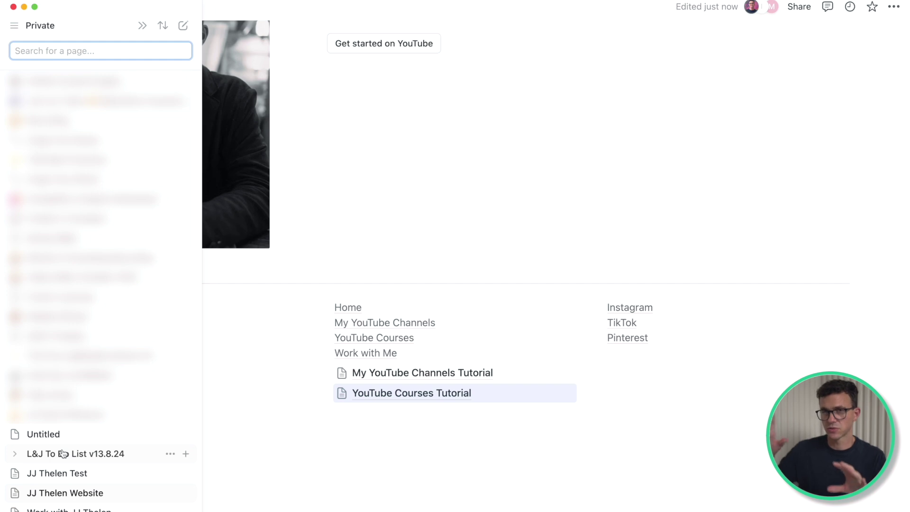
{"action": "left_click_drag", "start_coordinate": [69, 509], "coordinate": [406, 401]}
{"action": "left_click_drag", "start_coordinate": [412, 354], "coordinate": [403, 323]}
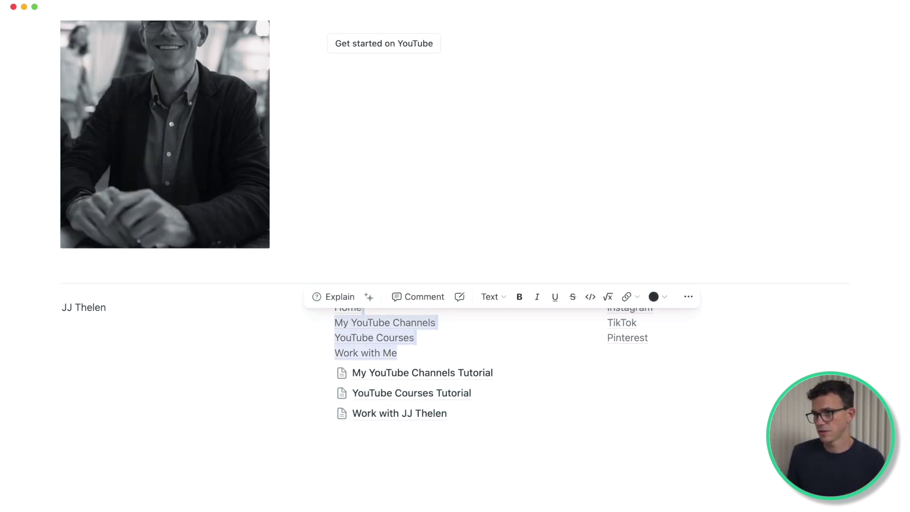
{"action": "key", "text": "BackSpace"}
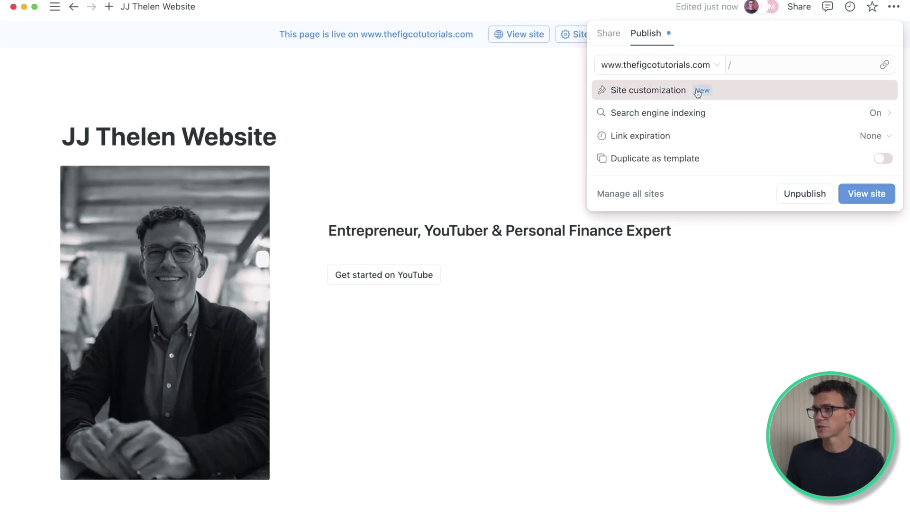
Step: Add My YouTube Channels Tutorial, YouTube Courses Tutorial and work-with-me as header navigation links
{"action": "left_click", "coordinate": [699, 90]}
{"action": "left_click", "coordinate": [802, 324]}
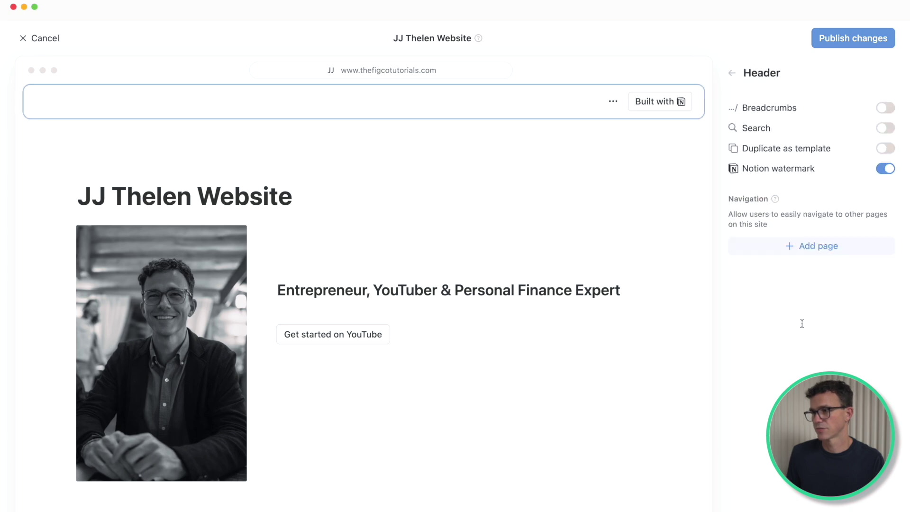
{"action": "left_click", "coordinate": [801, 250]}
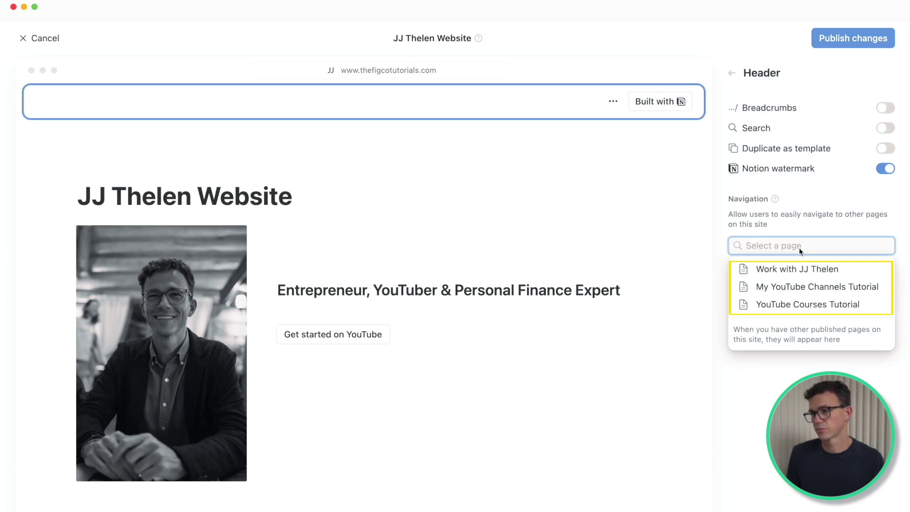
{"action": "left_click", "coordinate": [778, 286]}
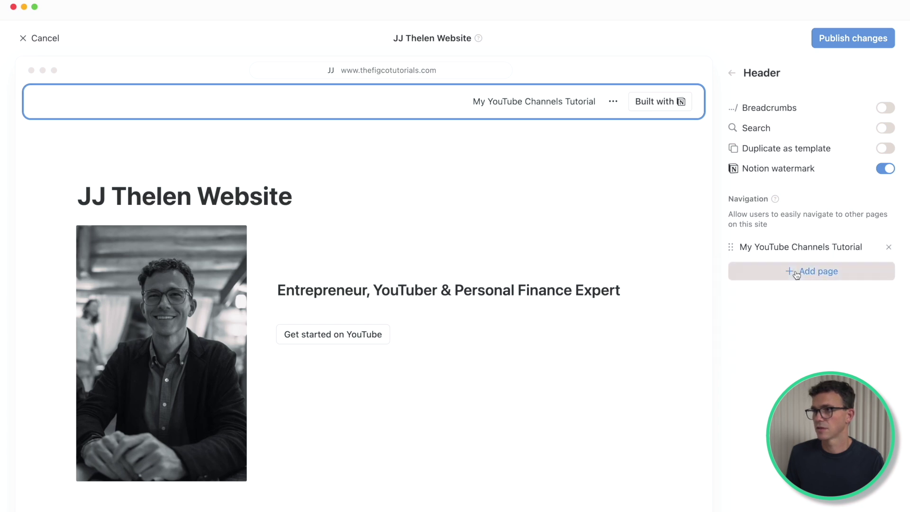
{"action": "left_click", "coordinate": [792, 269]}
{"action": "left_click", "coordinate": [790, 308]}
{"action": "left_click", "coordinate": [789, 291]}
{"action": "left_click", "coordinate": [792, 315]}
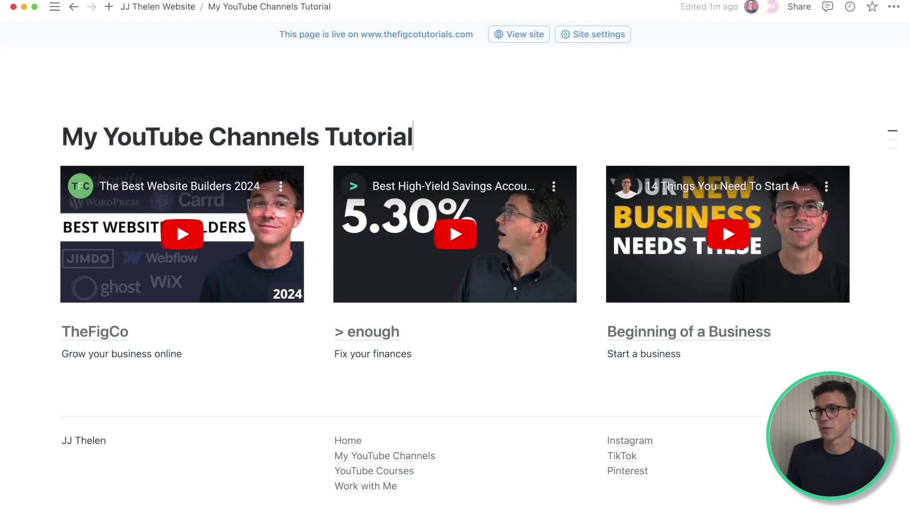
{"action": "key", "text": "BackSpace"}
{"action": "key", "text": "BackSpace"}
{"action": "key", "text": "BackSpace"}
{"action": "key", "text": "BackSpace"}
{"action": "key", "text": "BackSpace"}
{"action": "key", "text": "BackSpace"}
{"action": "key", "text": "BackSpace"}
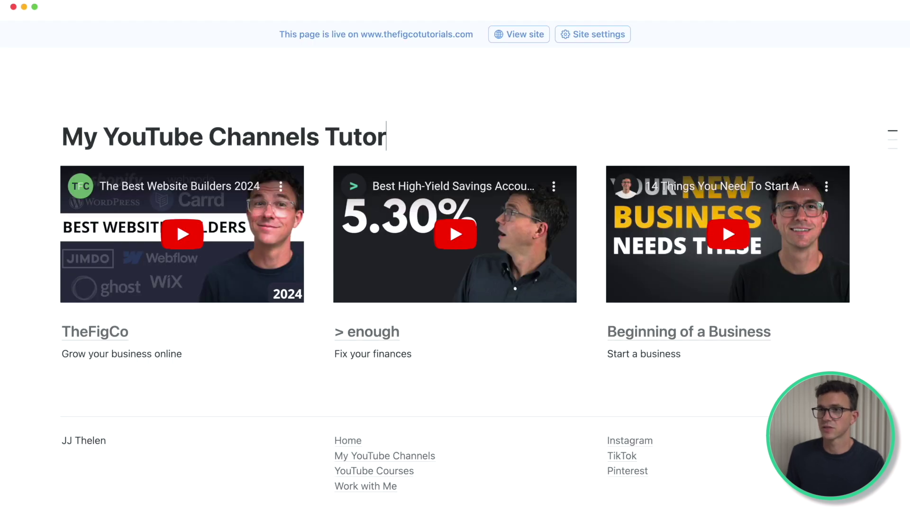
Step: Drop 'Tutorial' from the channels and courses page titles and retitle the work page 'Work with Me'
{"action": "key", "text": "BackSpace"}
{"action": "key", "text": "BackSpace"}
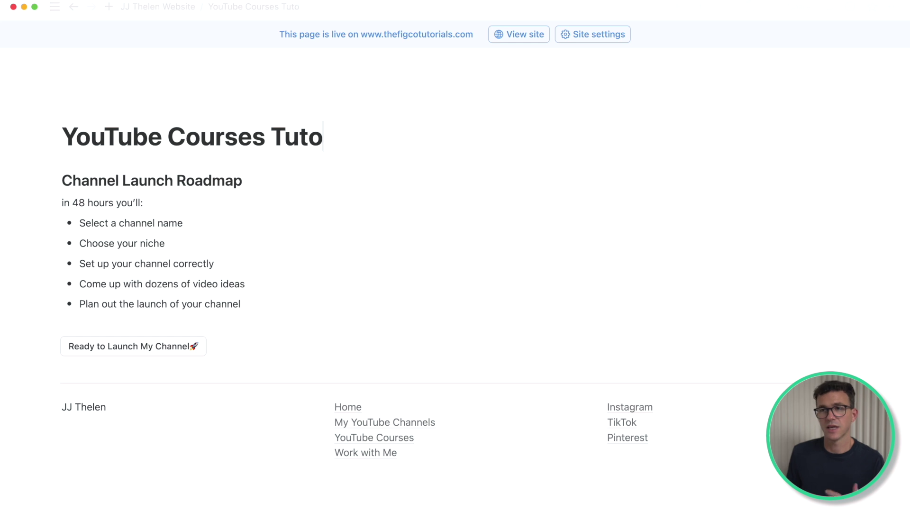
{"action": "key", "text": "BackSpace"}
{"action": "key", "text": "BackSpace"}
{"action": "key", "text": "BackSpace"}
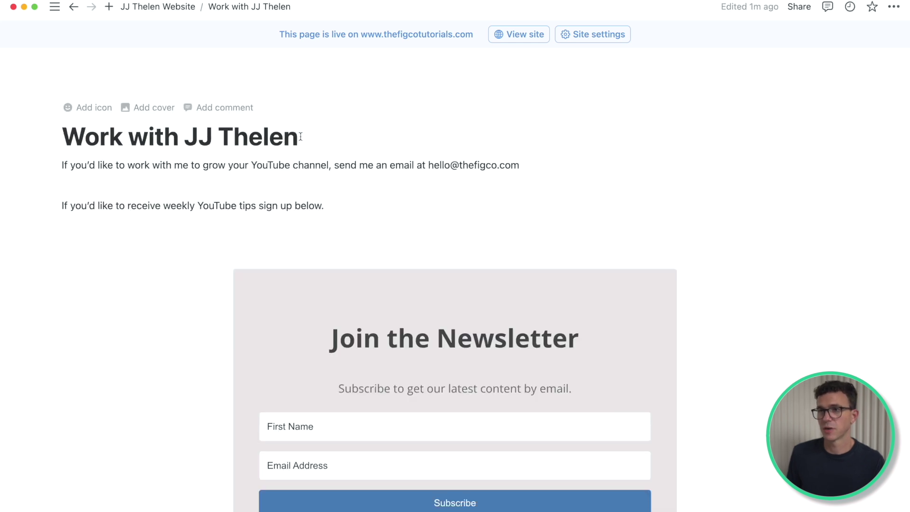
{"action": "key", "text": "BackSpace"}
{"action": "key", "text": "BackSpace"}
{"action": "key", "text": "BackSpace"}
{"action": "key", "text": "BackSpace"}
{"action": "key", "text": "BackSpace"}
{"action": "key", "text": "BackSpace"}
{"action": "key", "text": "BackSpace"}
{"action": "key", "text": "BackSpace"}
{"action": "key", "text": "BackSpace"}
{"action": "type", "text": "<"}
{"action": "key", "text": "BackSpace"}
{"action": "type", "text": "Me"}
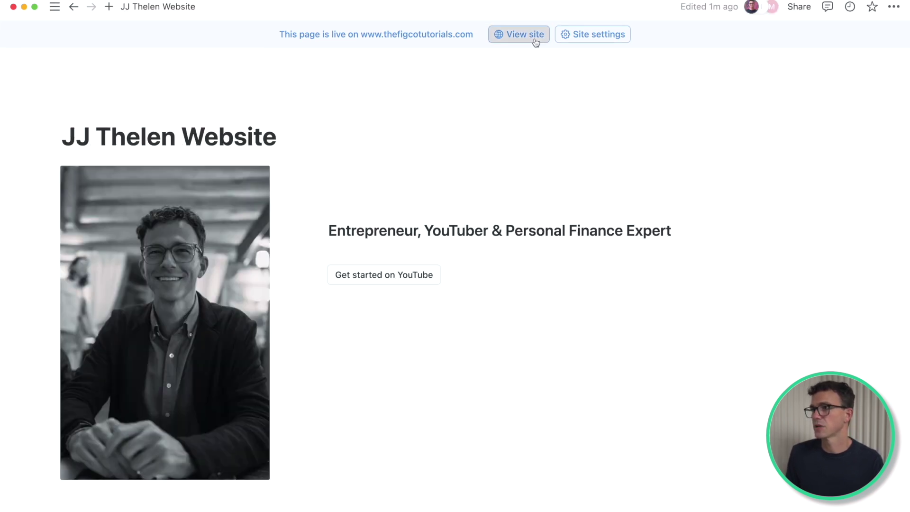
{"action": "left_click", "coordinate": [526, 31]}
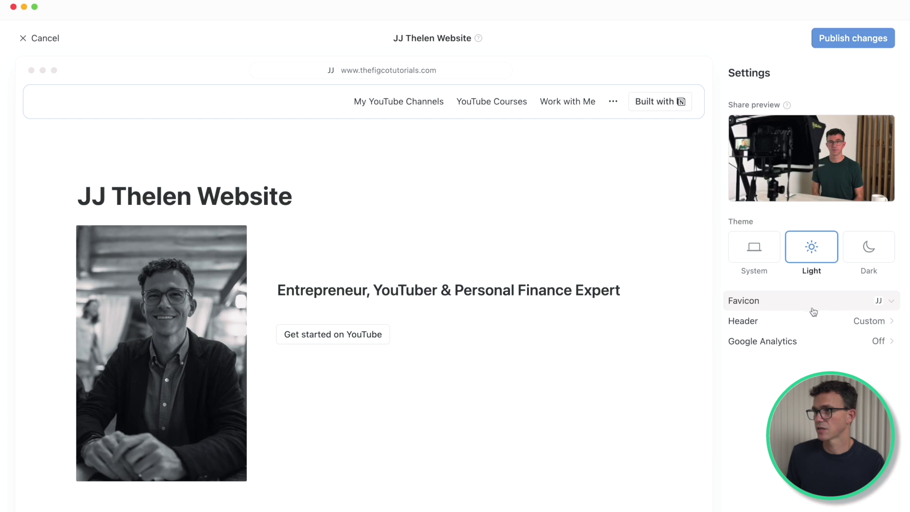
{"action": "left_click", "coordinate": [809, 321]}
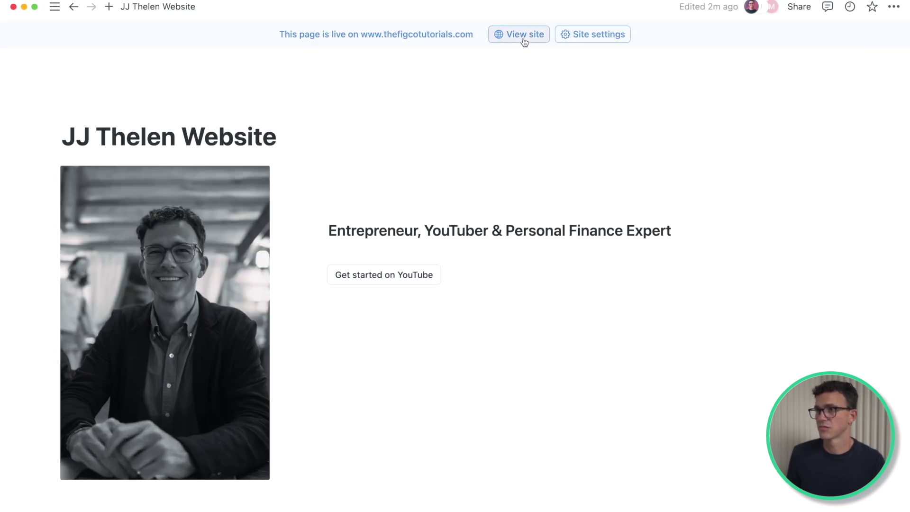
{"action": "left_click", "coordinate": [523, 35]}
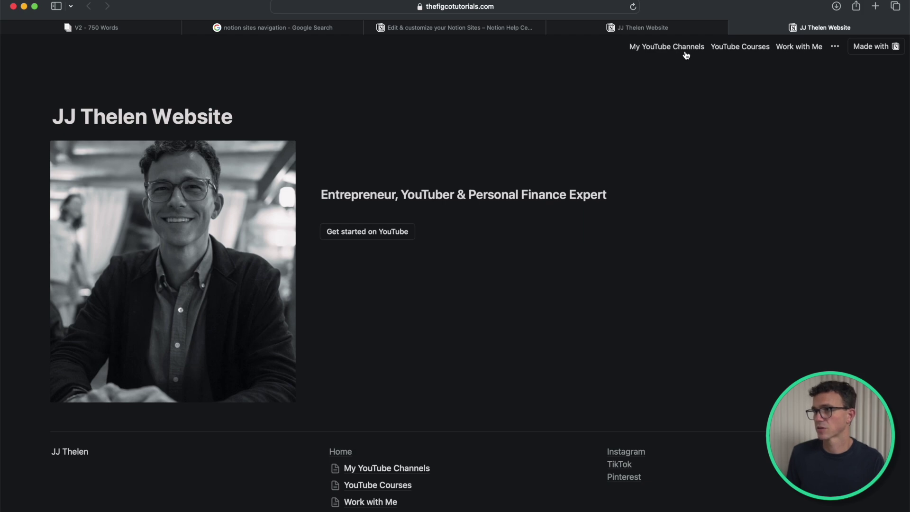
Step: Visit the live My YouTube Channels page on thefigcotutorials.com via the site header link
{"action": "left_click", "coordinate": [668, 49]}
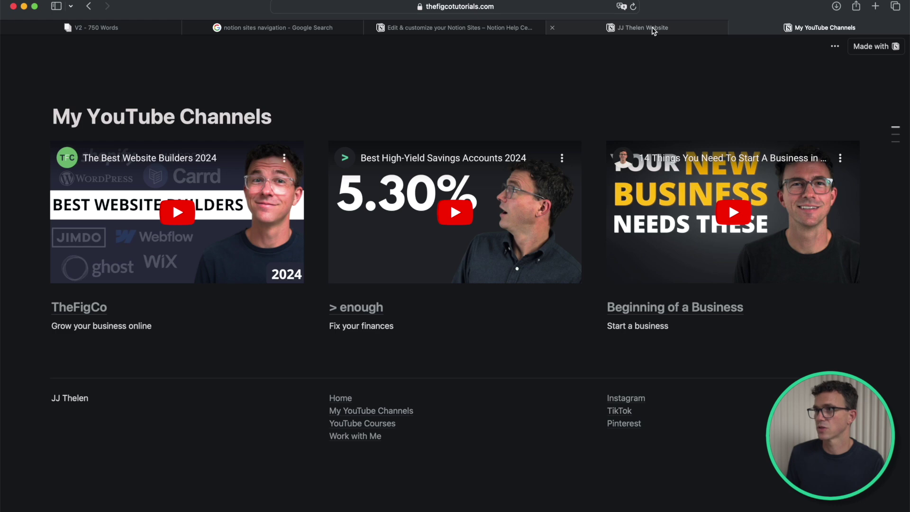
{"action": "mouse_move", "coordinate": [655, 32]}
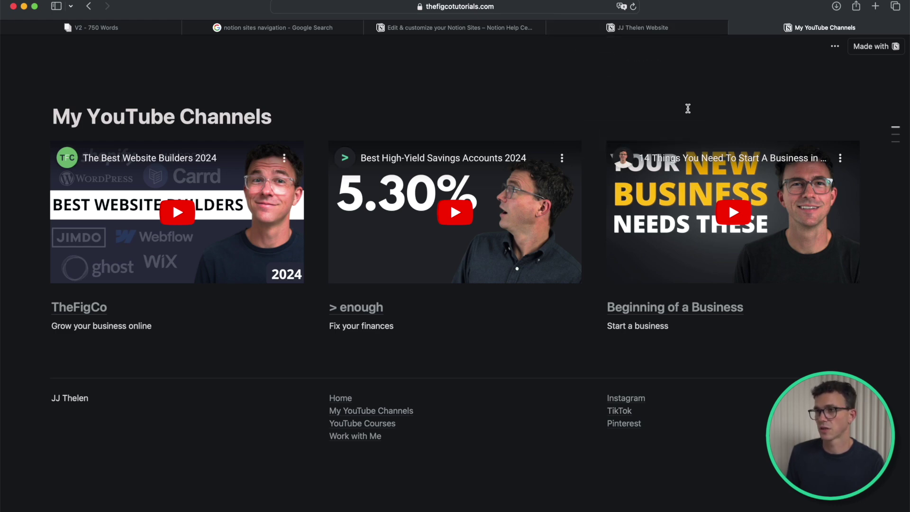
{"action": "key", "text": "super+Tab"}
Step: In Notion, start adding a header page to this sub-page's site customization, searching 'my'
{"action": "left_click", "coordinate": [587, 37]}
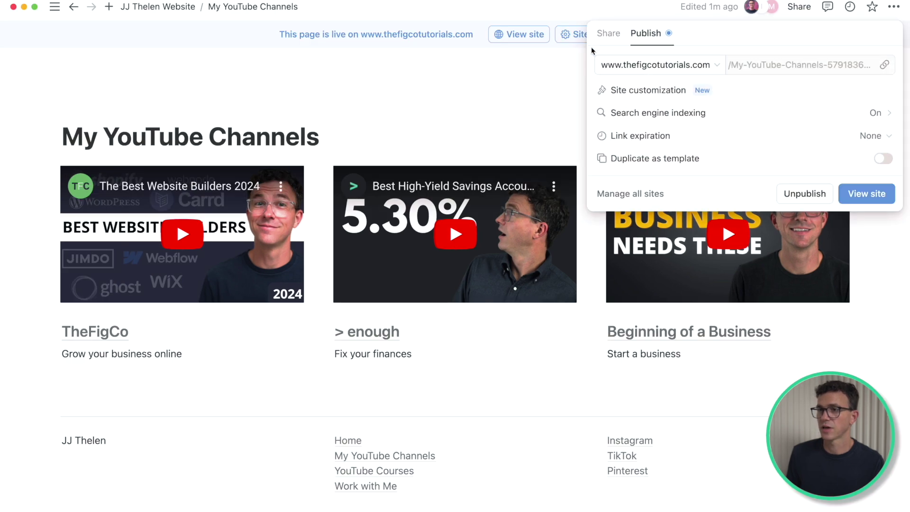
{"action": "left_click", "coordinate": [661, 91]}
{"action": "left_click", "coordinate": [778, 321]}
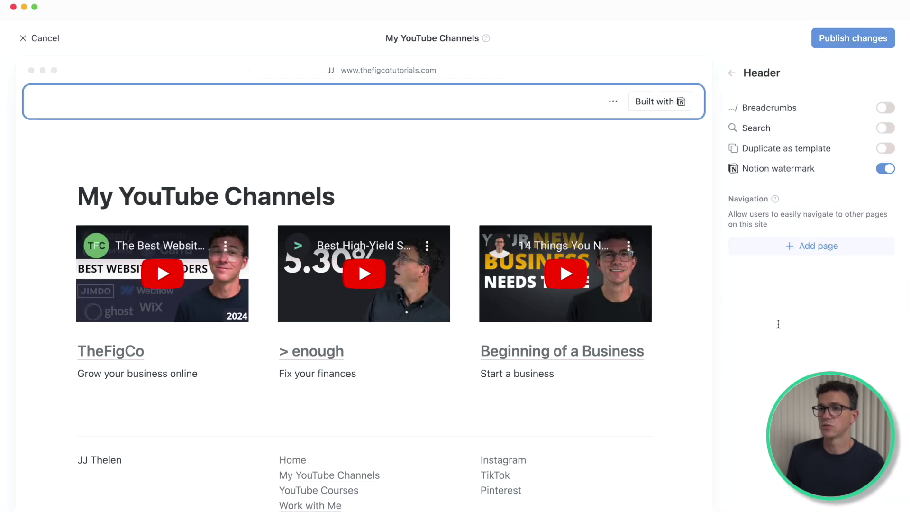
{"action": "left_click", "coordinate": [800, 246]}
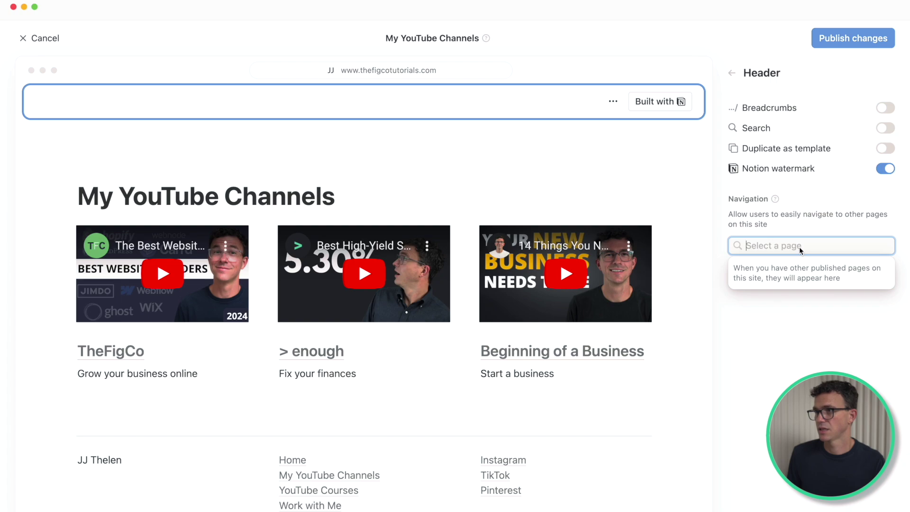
{"action": "type", "text": "my"}
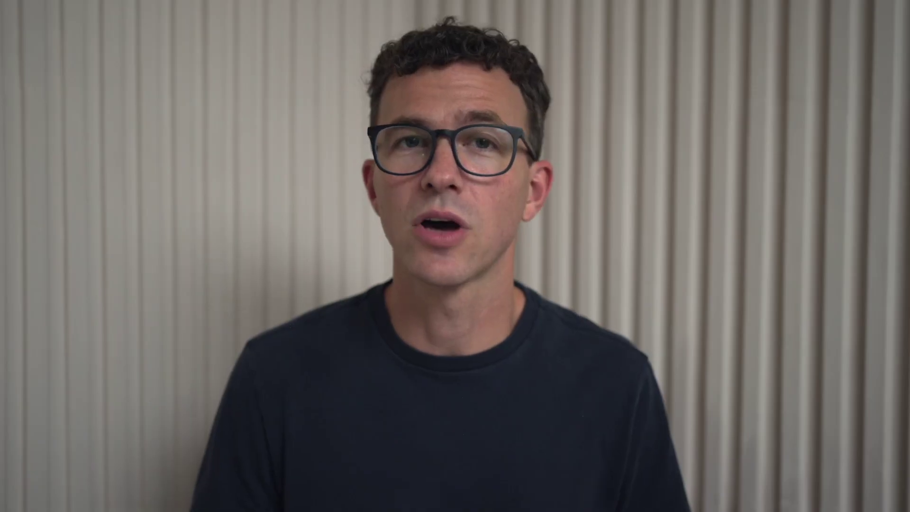